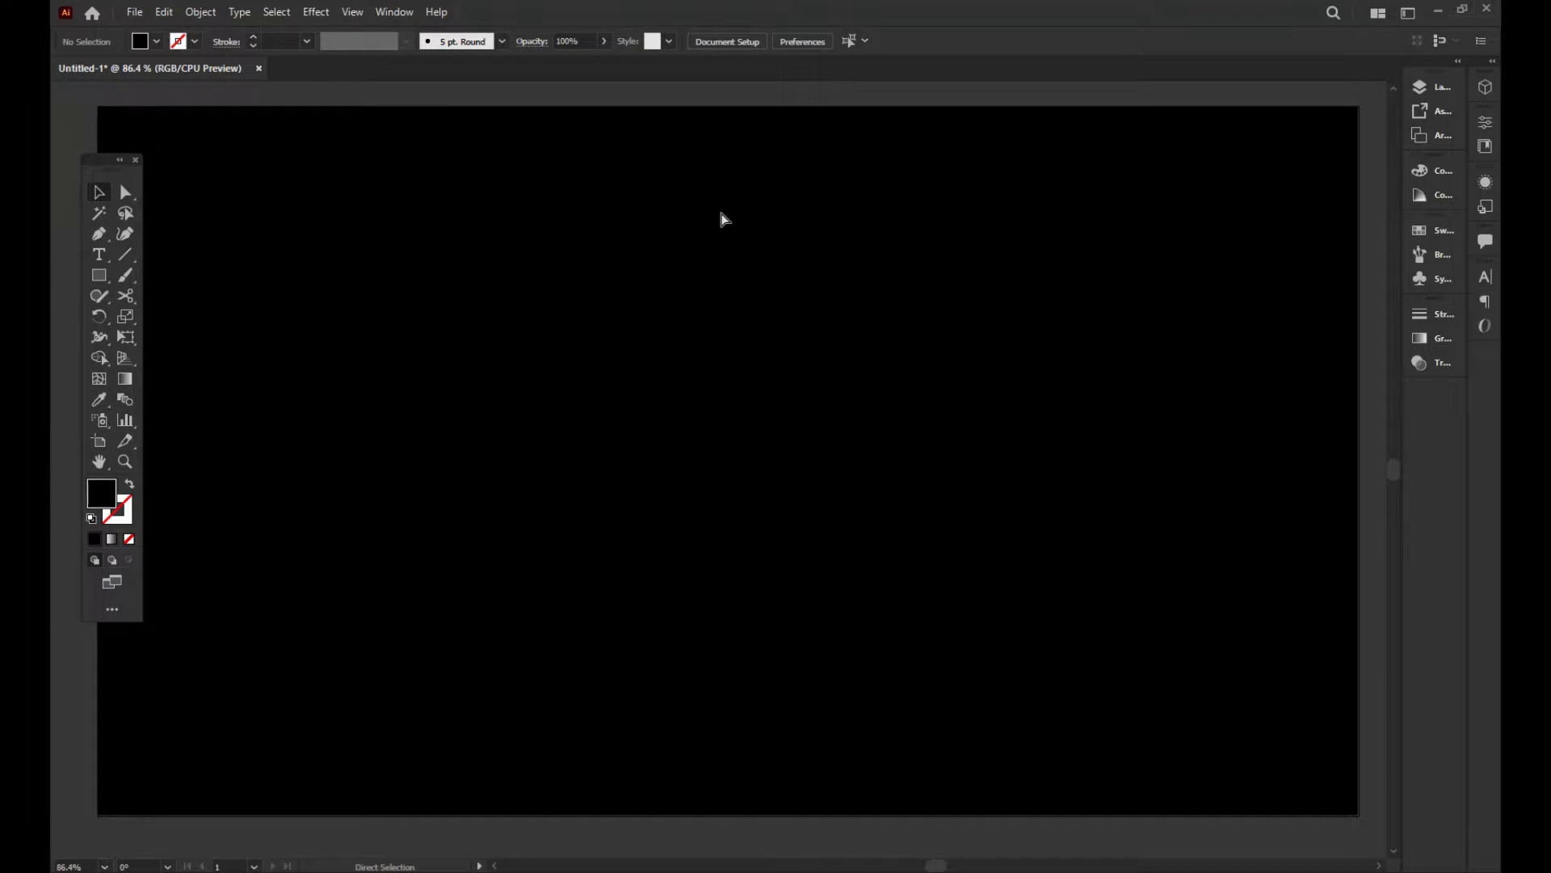
# Zoom the artboard to 100% and switch to the Ellipse Tool from the shape flyout.
pyautogui.hotkey('ctrl', '-')
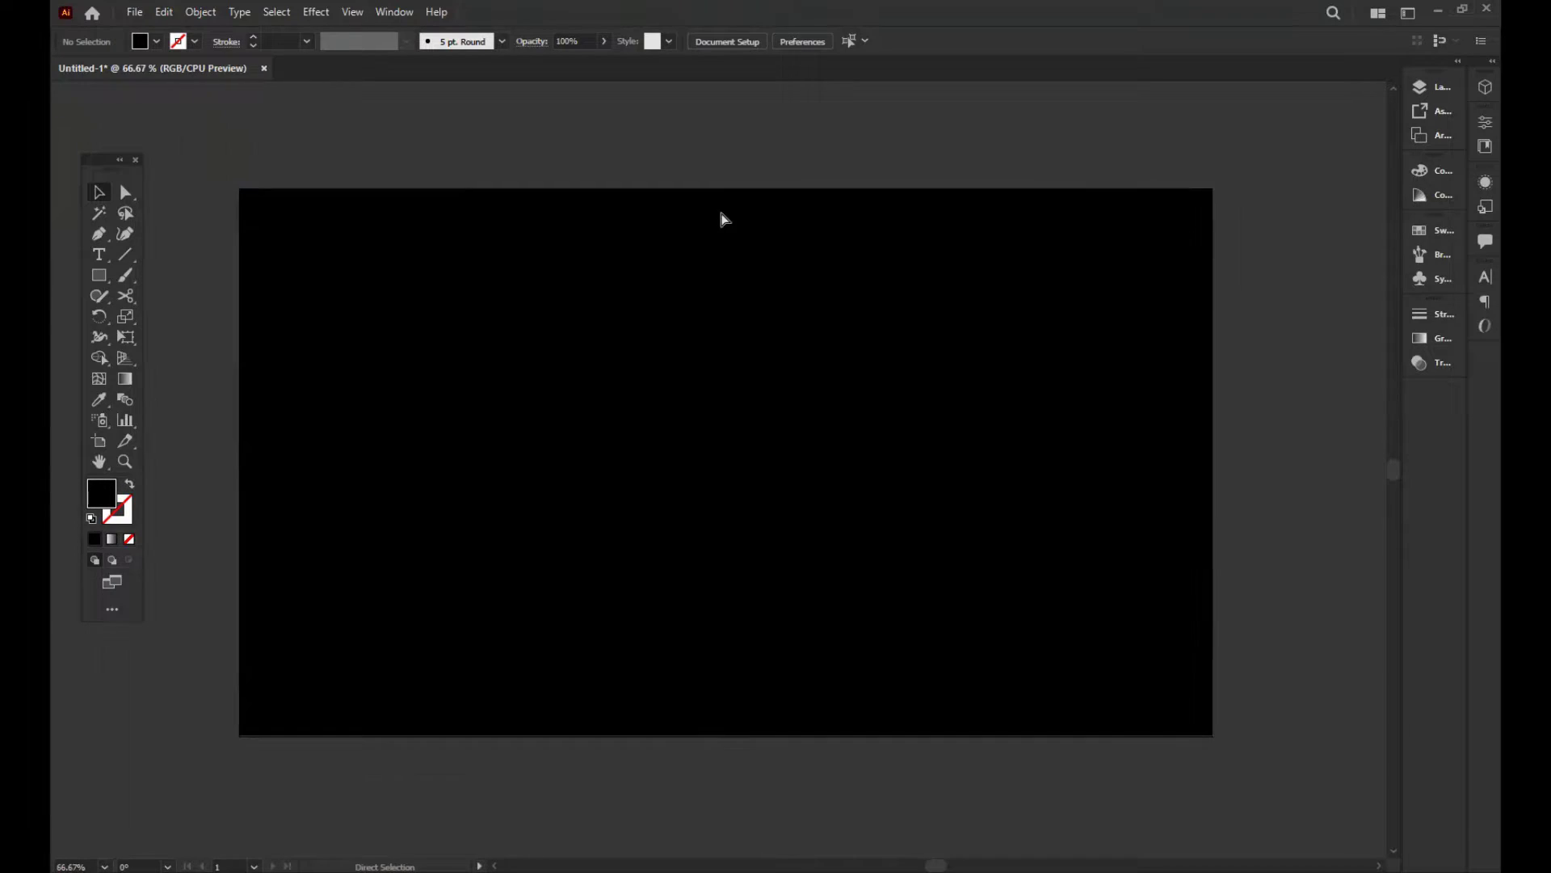
pyautogui.hotkey('ctrl', '1')
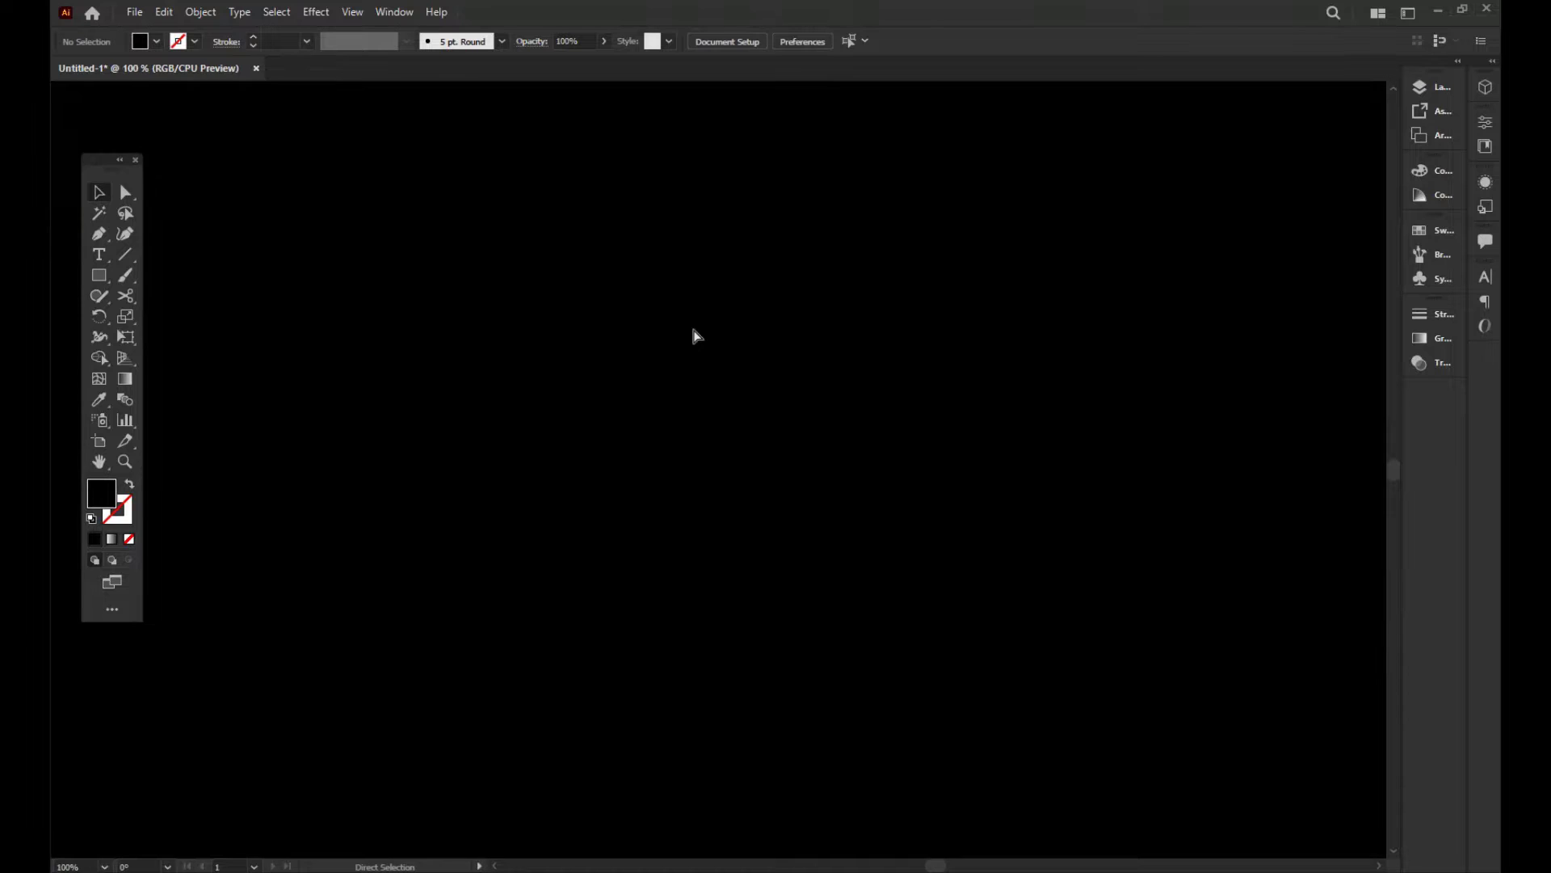
pyautogui.press('v')
pyautogui.moveTo(95, 280); pyautogui.dragTo(195, 318)
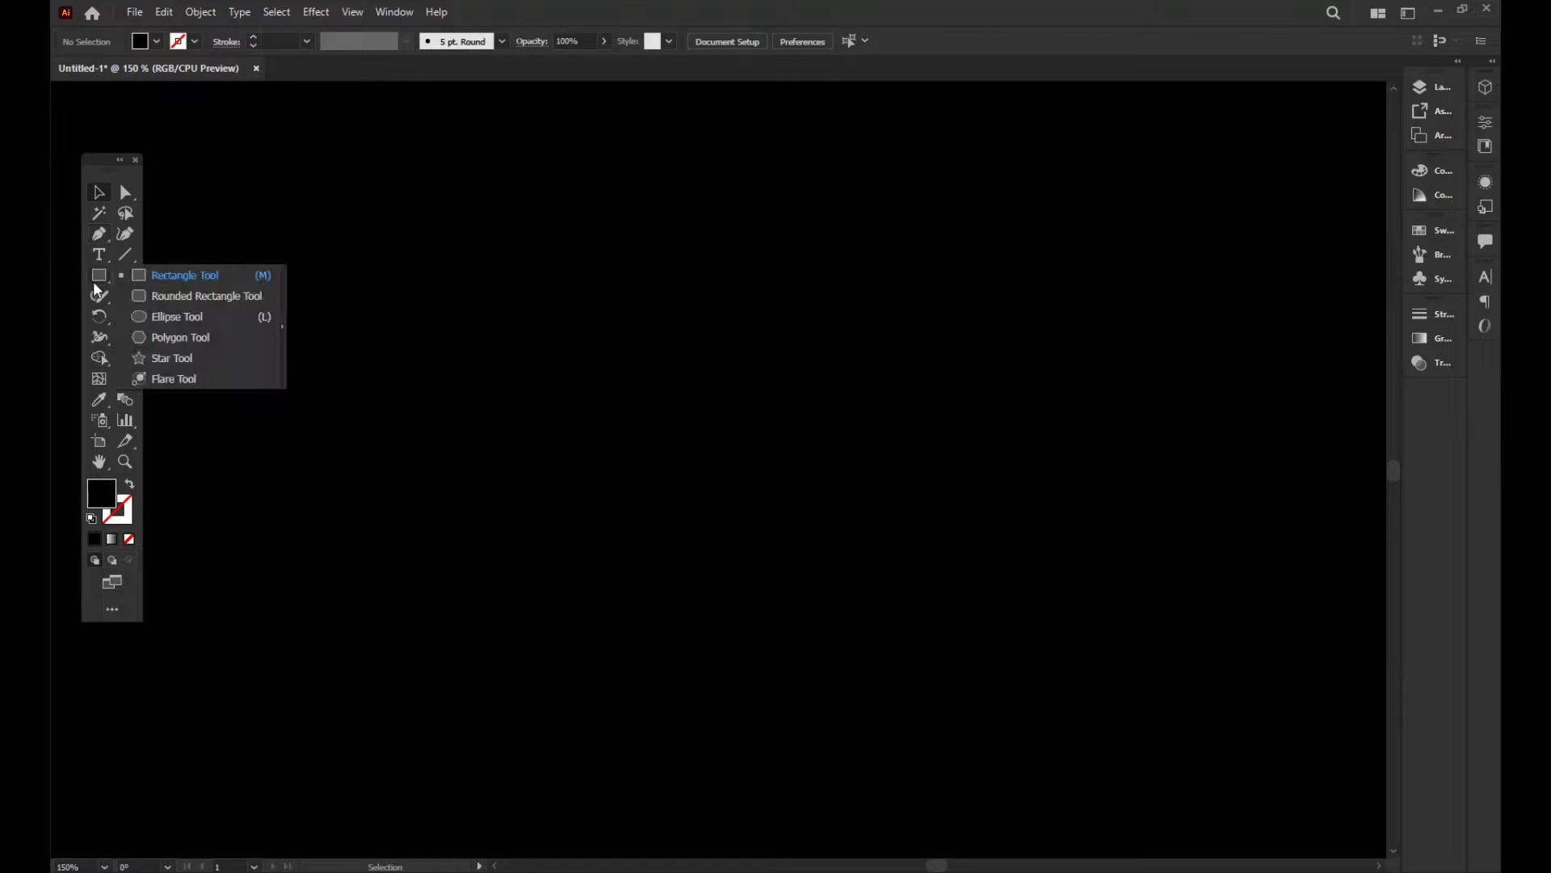
pyautogui.click(195, 321)
# Set the fill to None and the stroke to white.
pyautogui.click(130, 487)
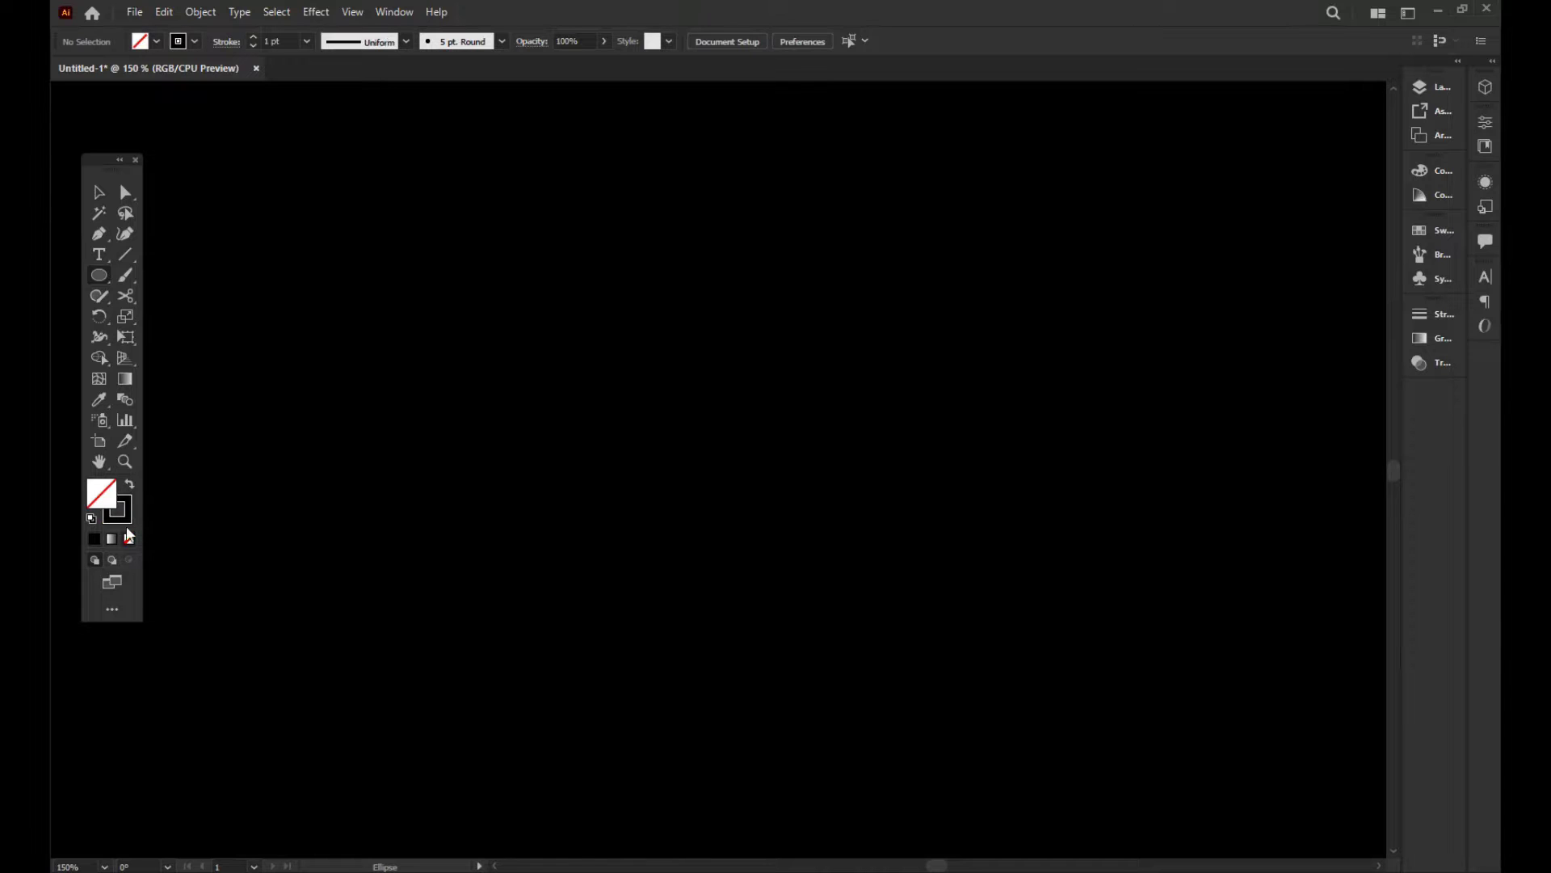
pyautogui.click(91, 520)
pyautogui.click(130, 485)
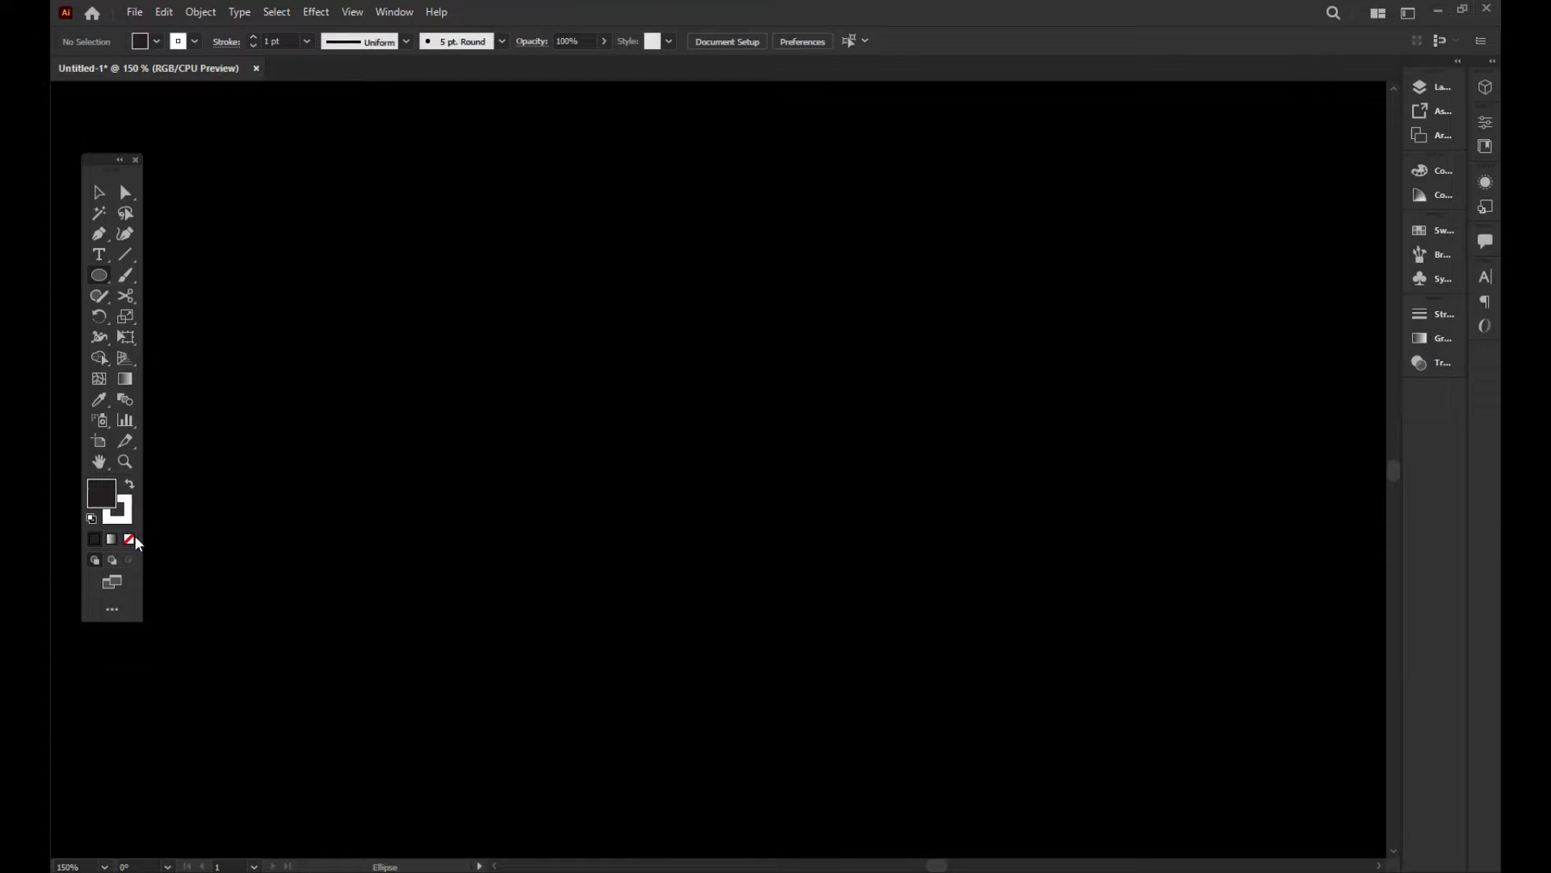
pyautogui.click(131, 539)
# Draw a circle and place an offset copy just to its right.
pyautogui.moveTo(656, 415); pyautogui.dragTo(843, 602)
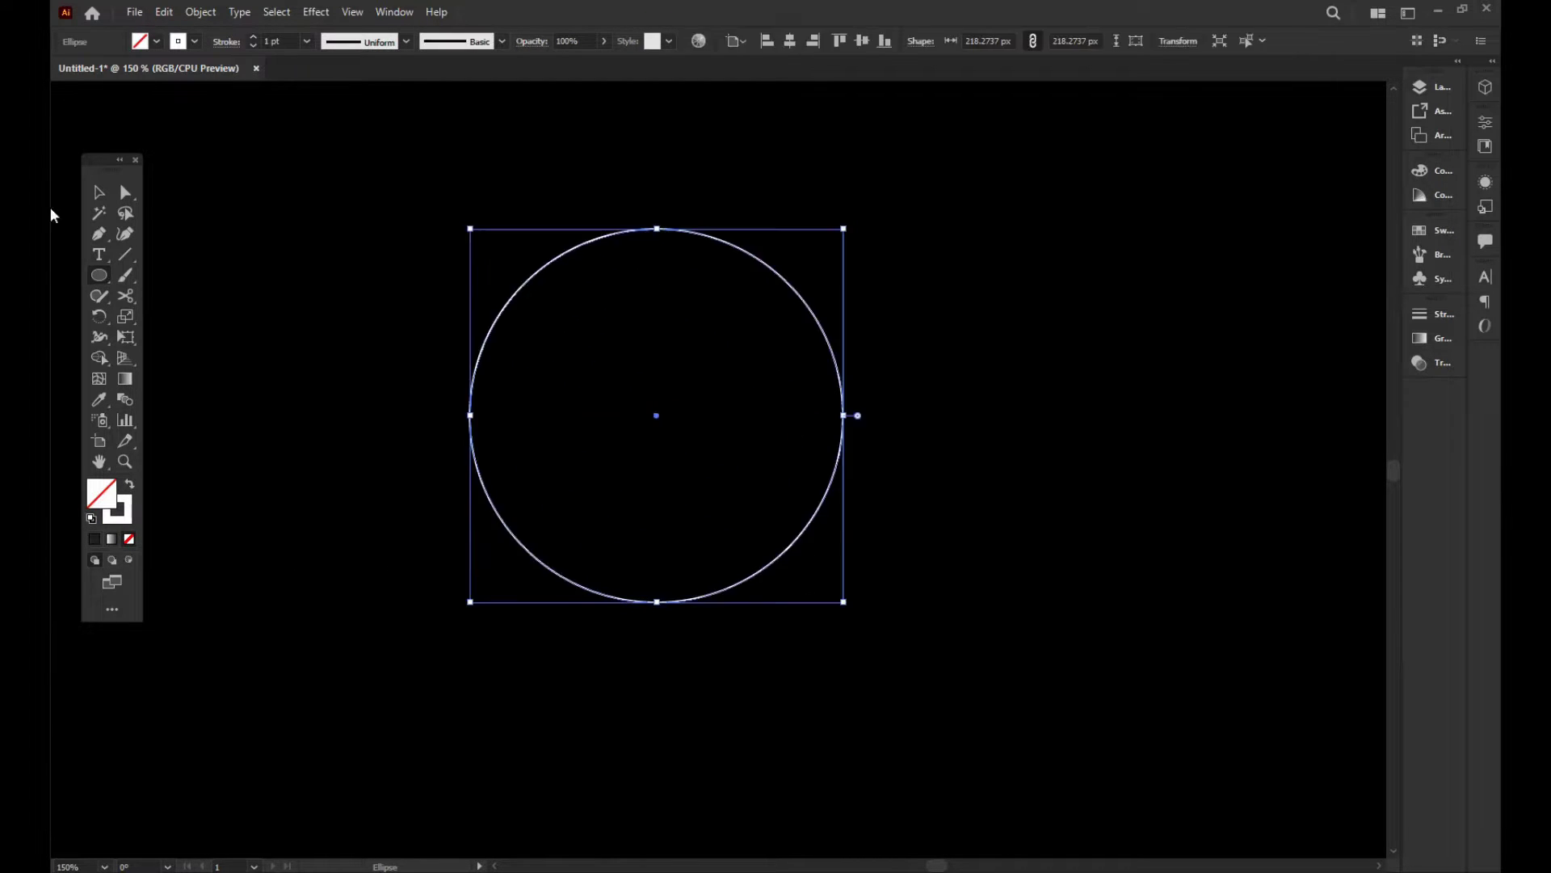
pyautogui.click(98, 192)
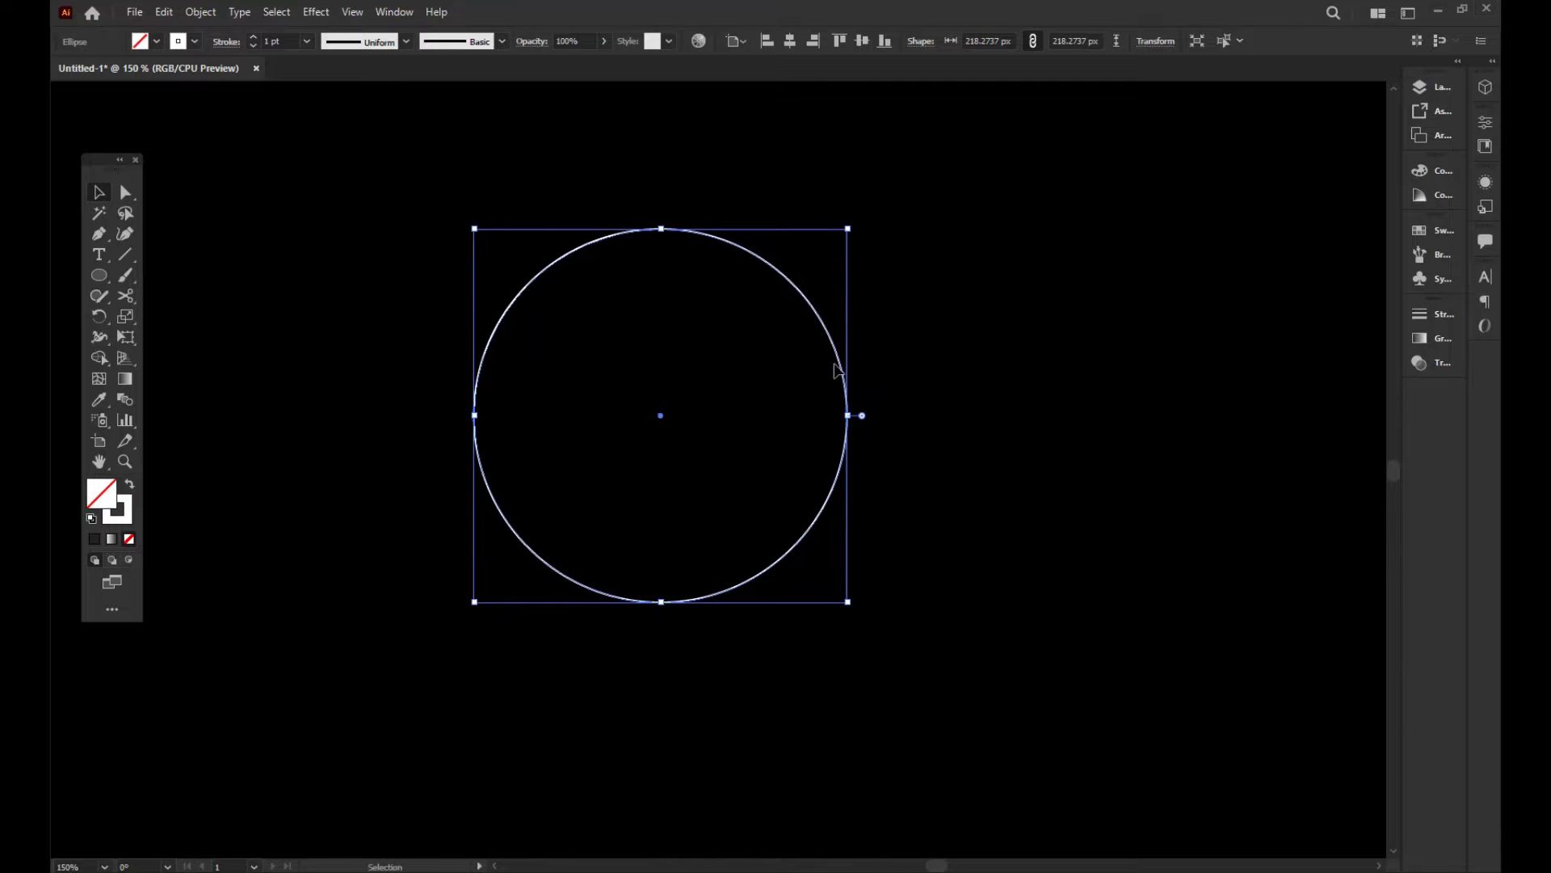
pyautogui.moveTo(843, 358); pyautogui.dragTo(924, 346)
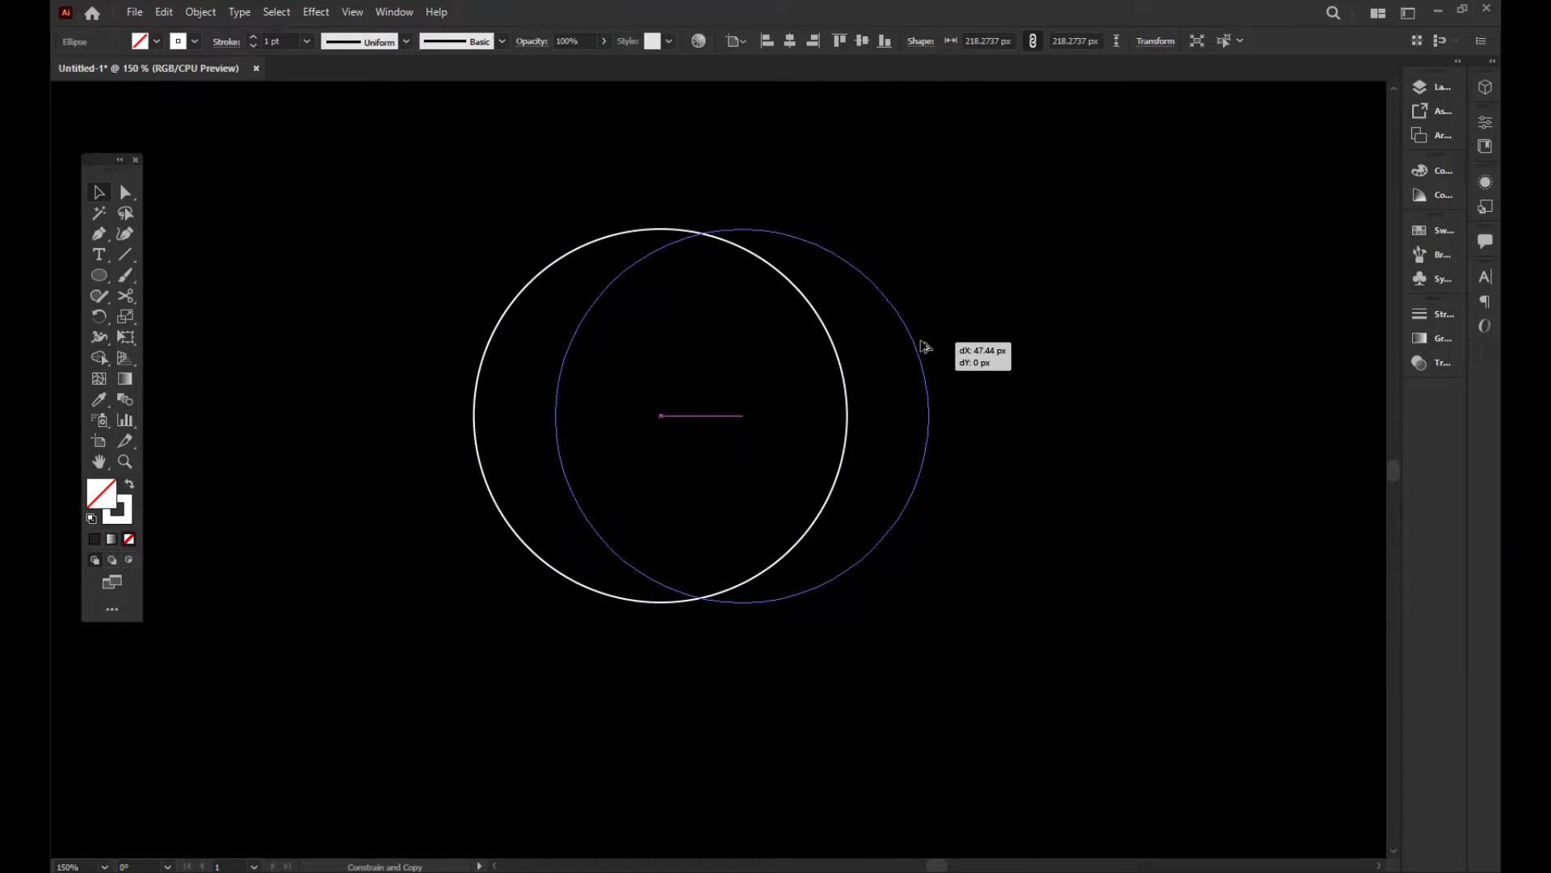
pyautogui.moveTo(924, 346); pyautogui.dragTo(930, 345)
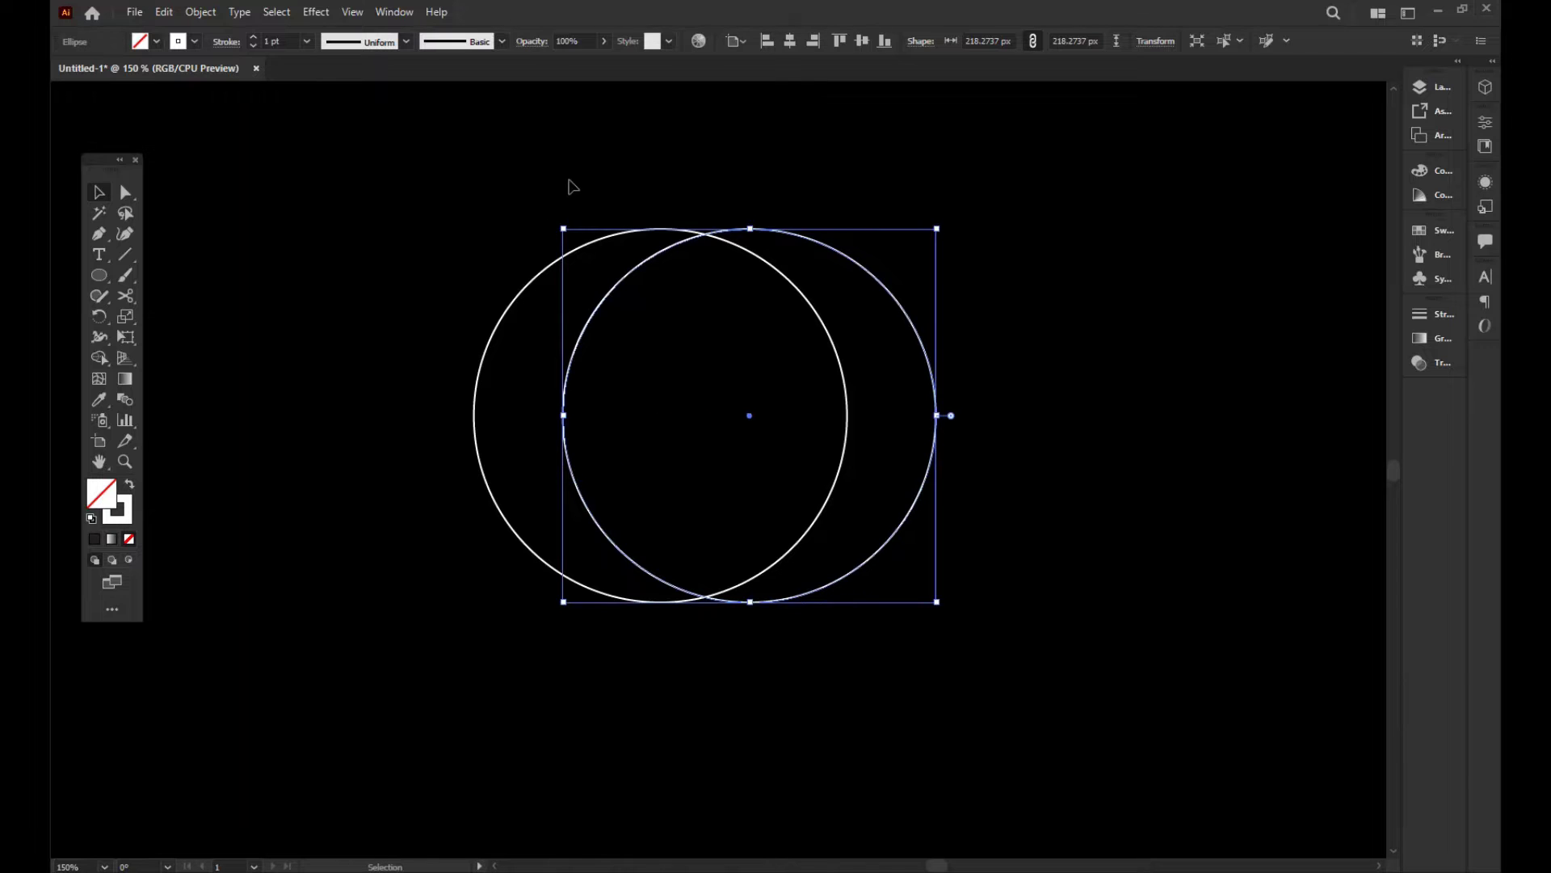
# Select both circles and remove the right circle's area with the Shape Builder, leaving a crescent.
pyautogui.moveTo(568, 183); pyautogui.dragTo(759, 317)
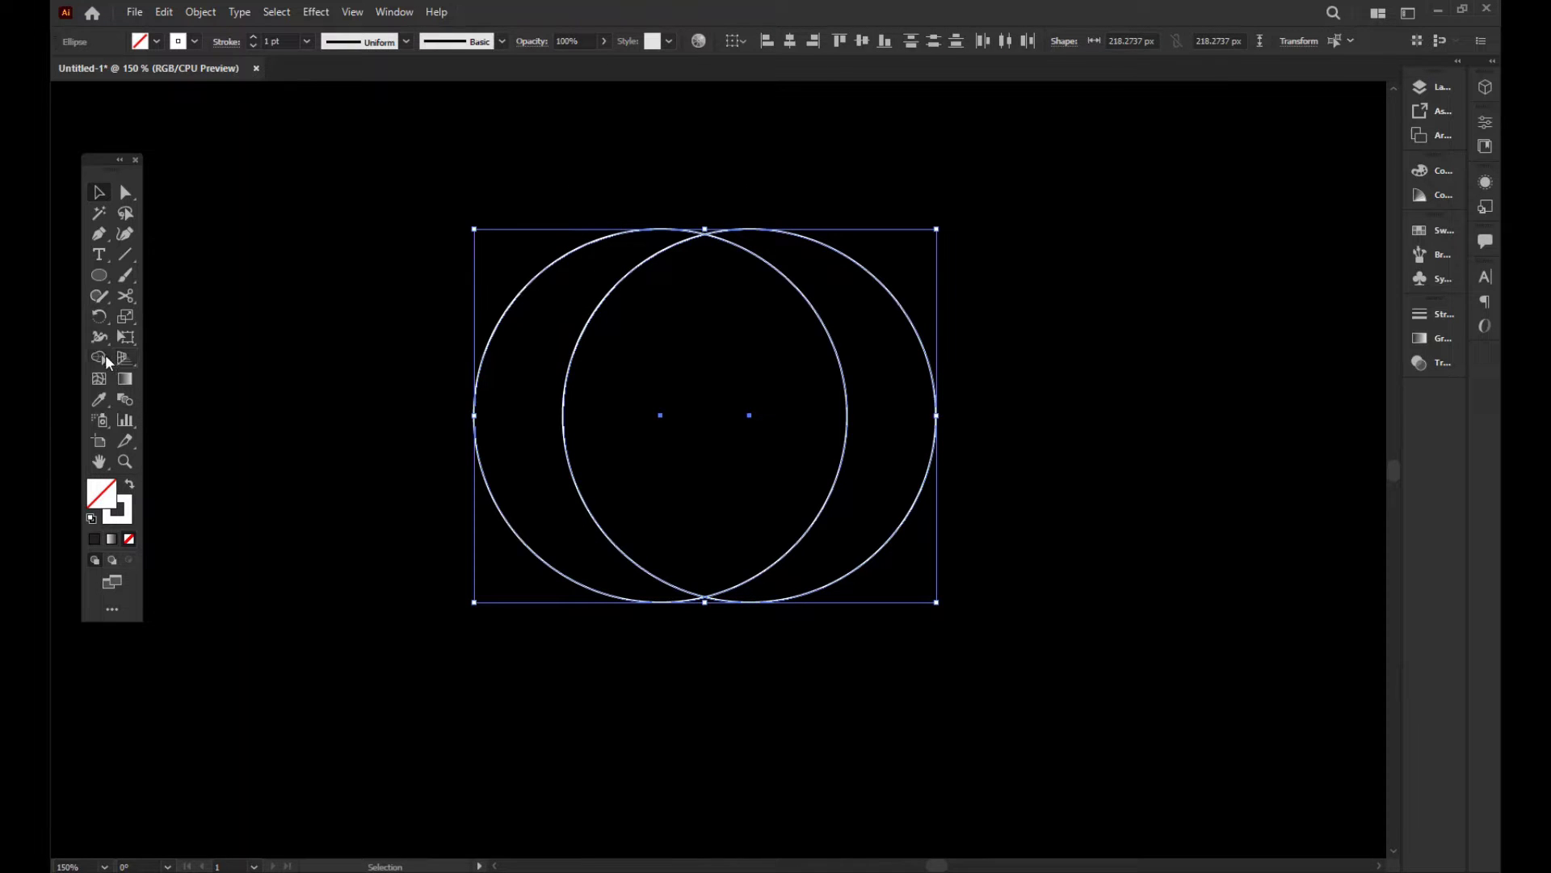
pyautogui.click(105, 356)
pyautogui.moveTo(696, 421); pyautogui.dragTo(1032, 419)
pyautogui.click(101, 194)
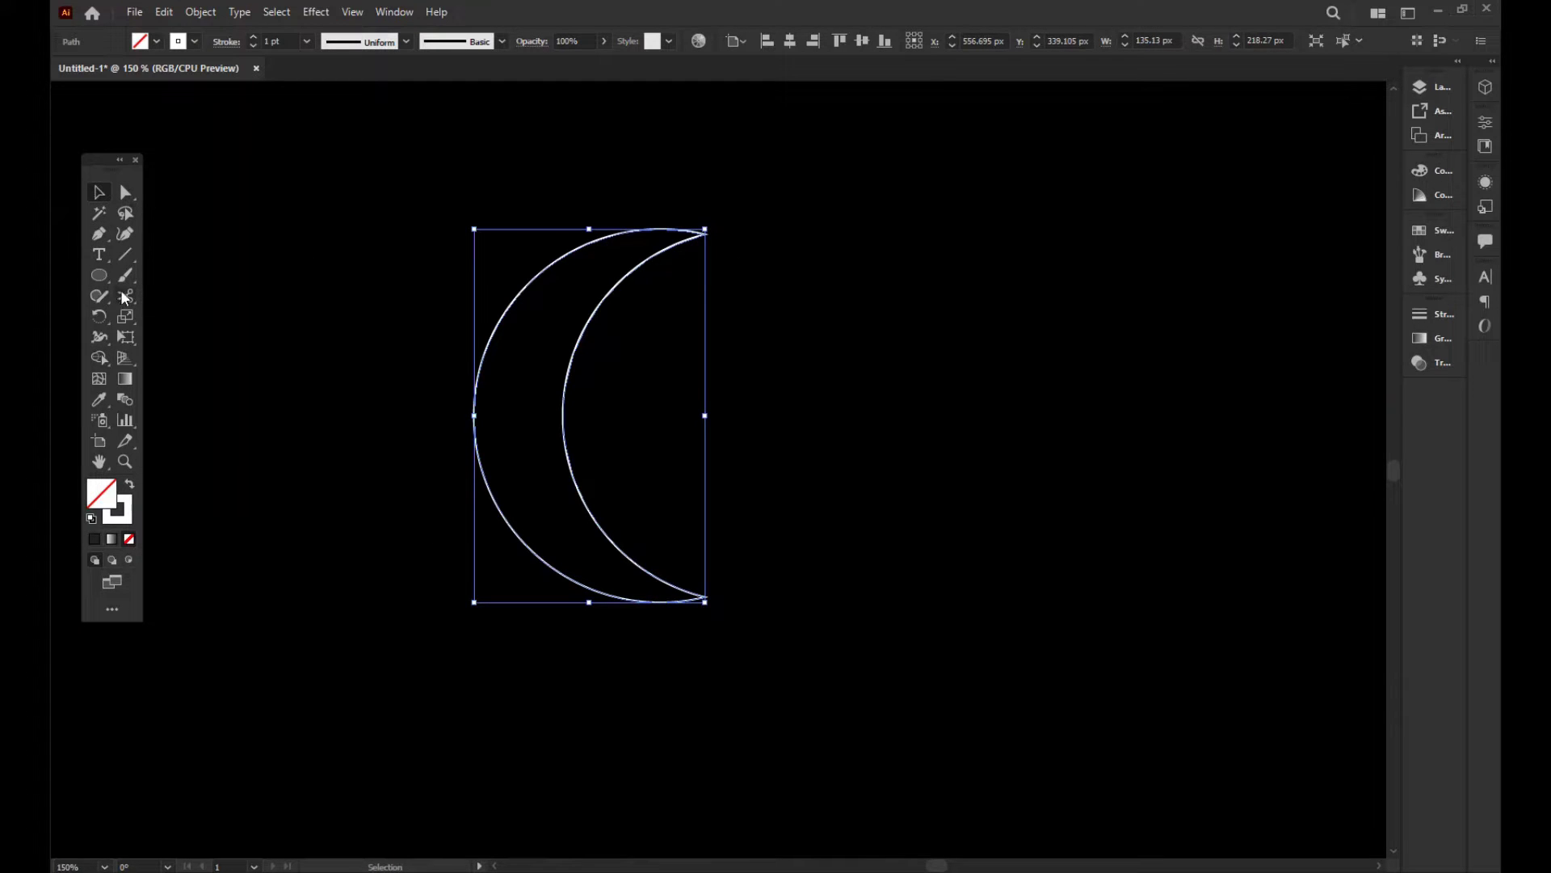
# Cut the crescent at its top and bottom tips with the Scissors Tool.
pyautogui.click(124, 292)
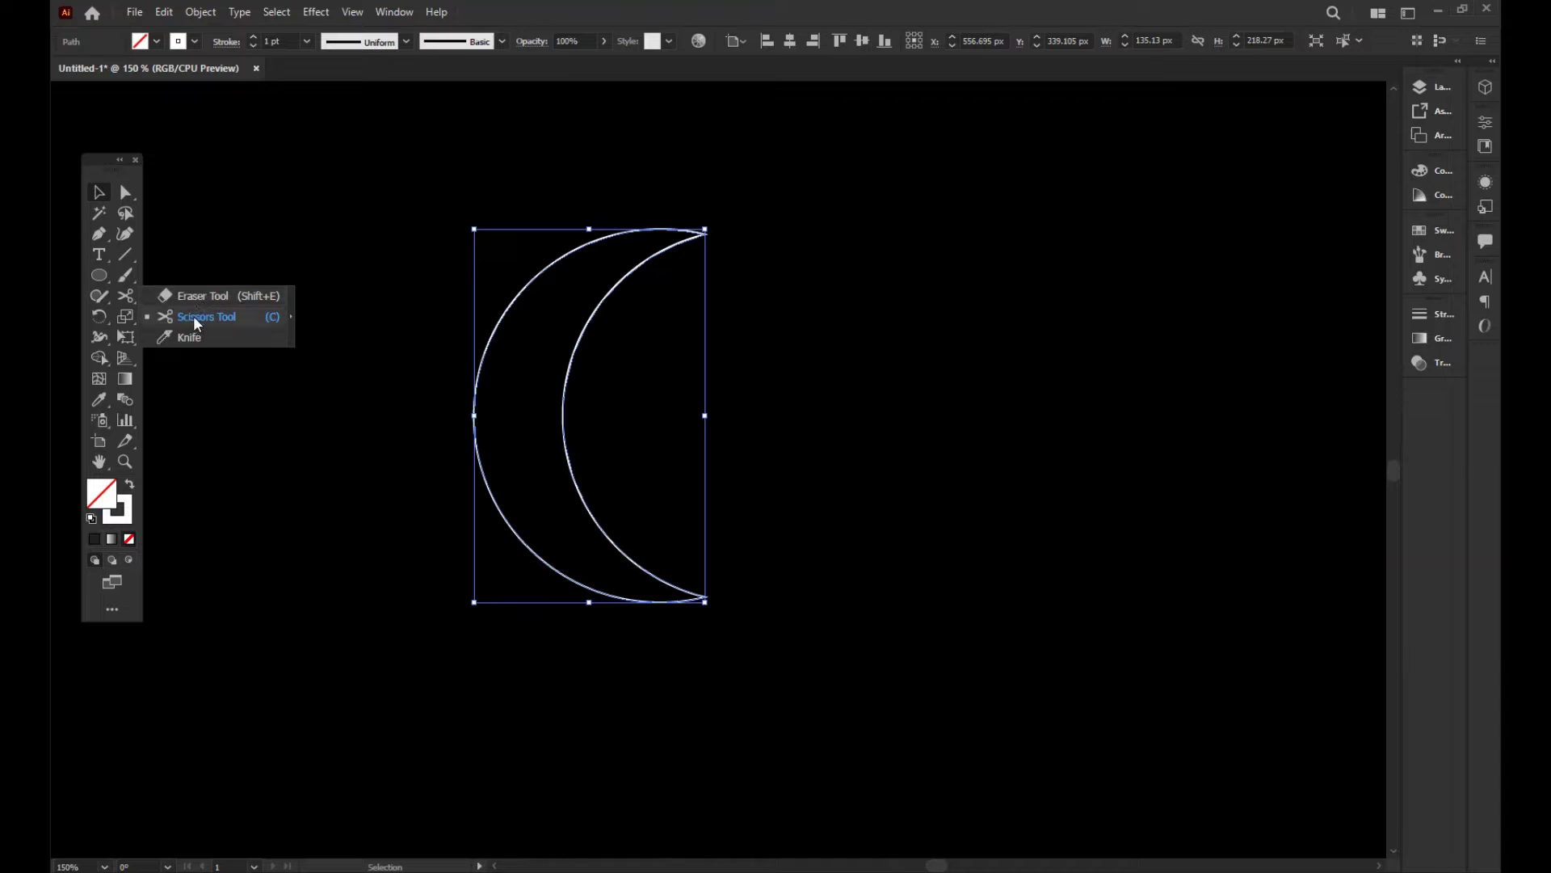
pyautogui.click(195, 318)
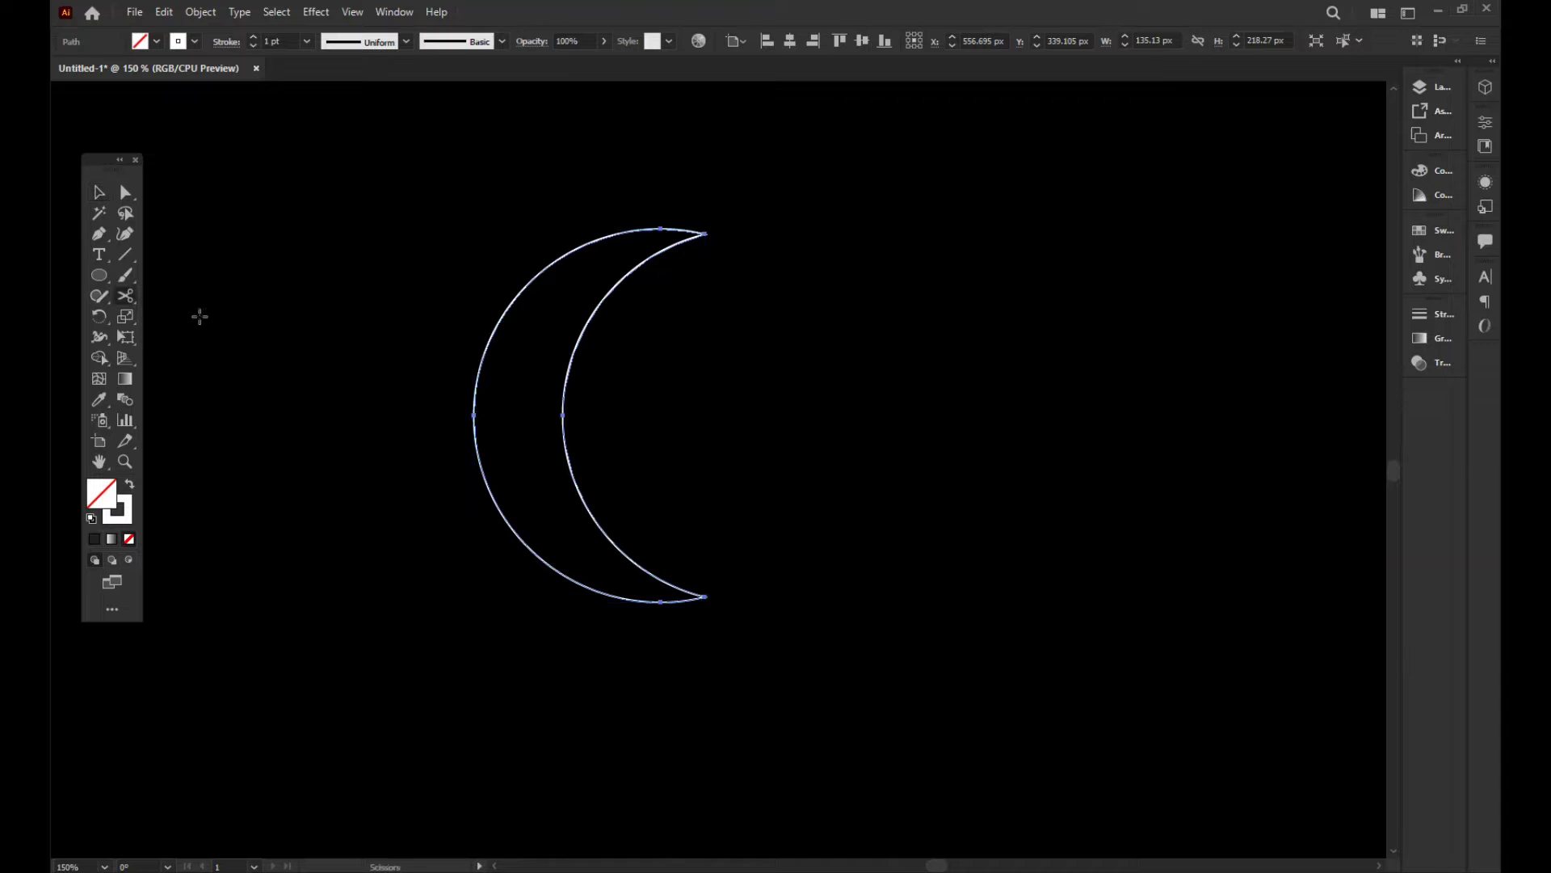
pyautogui.click(704, 234)
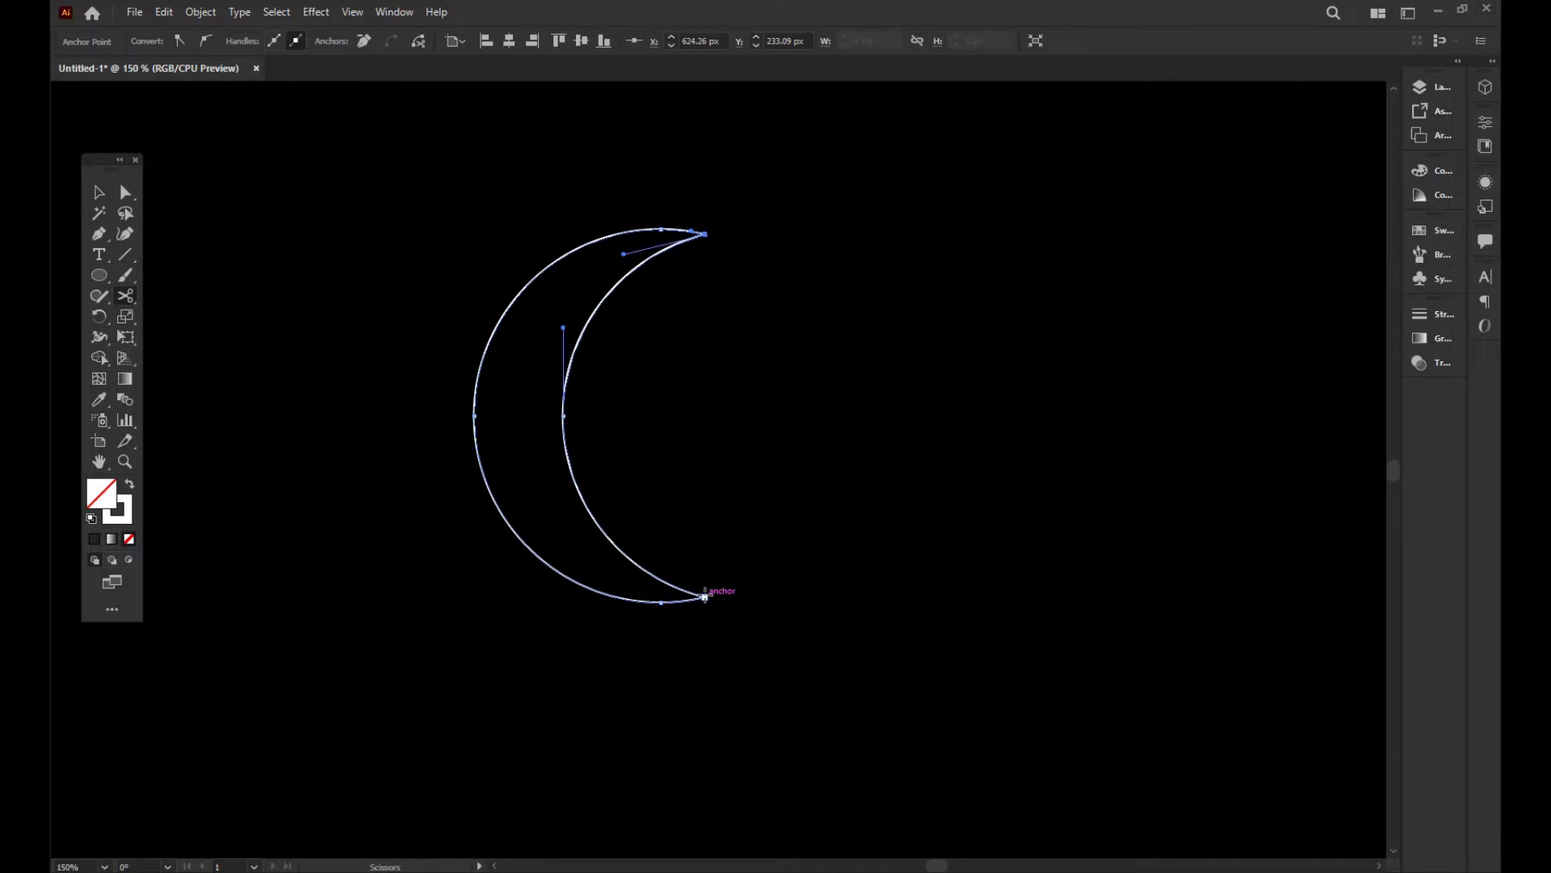
pyautogui.click(704, 596)
# Check that the inner arc is separate, undo the move, and select both arcs.
pyautogui.press('v')
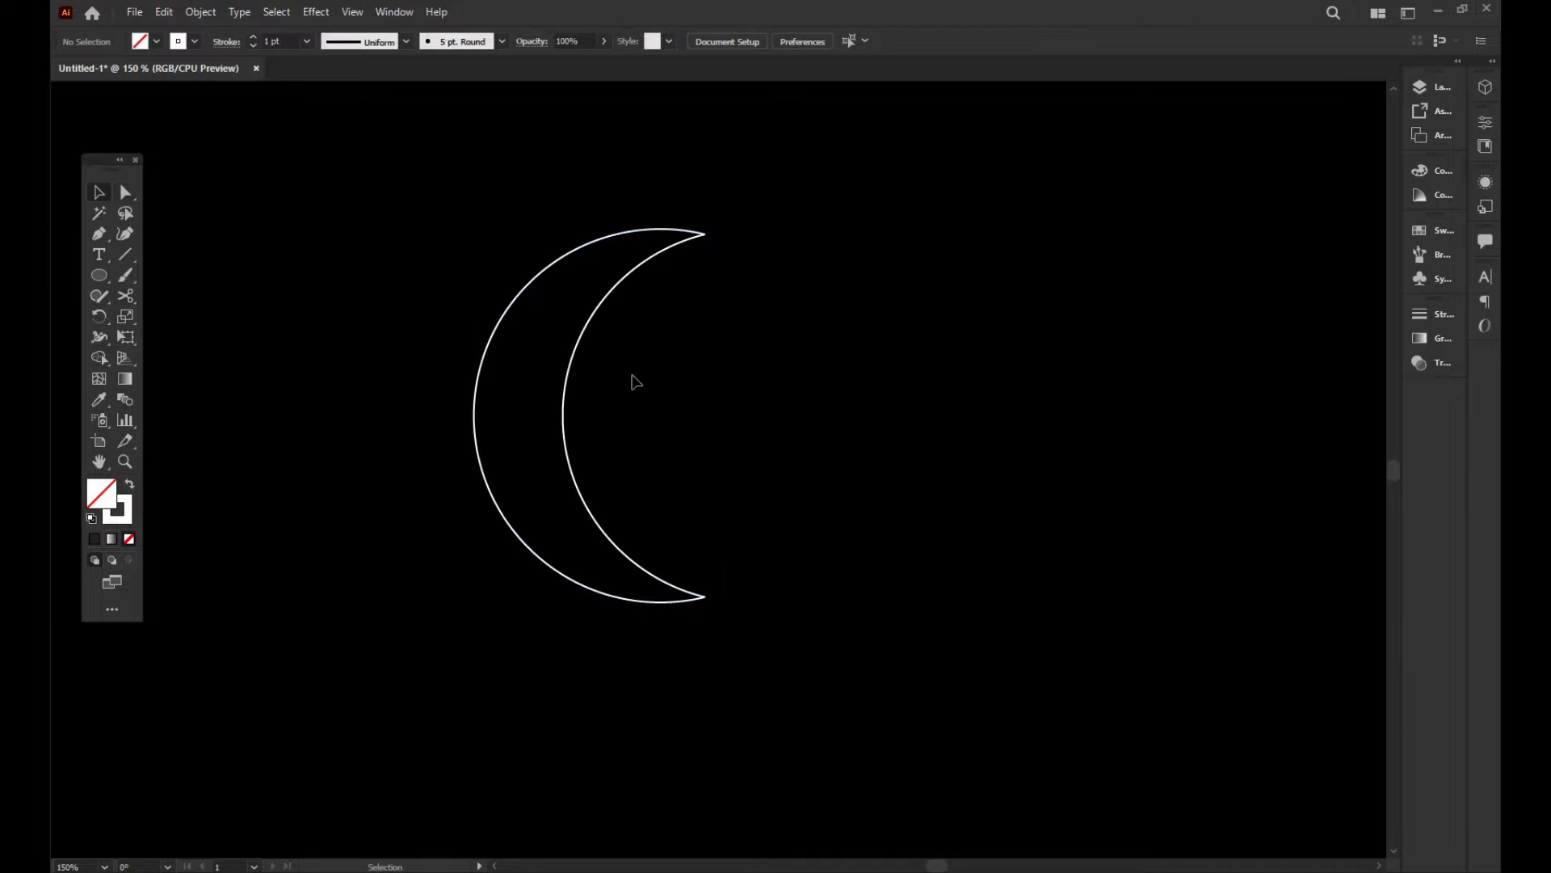
pyautogui.moveTo(573, 347); pyautogui.dragTo(840, 374)
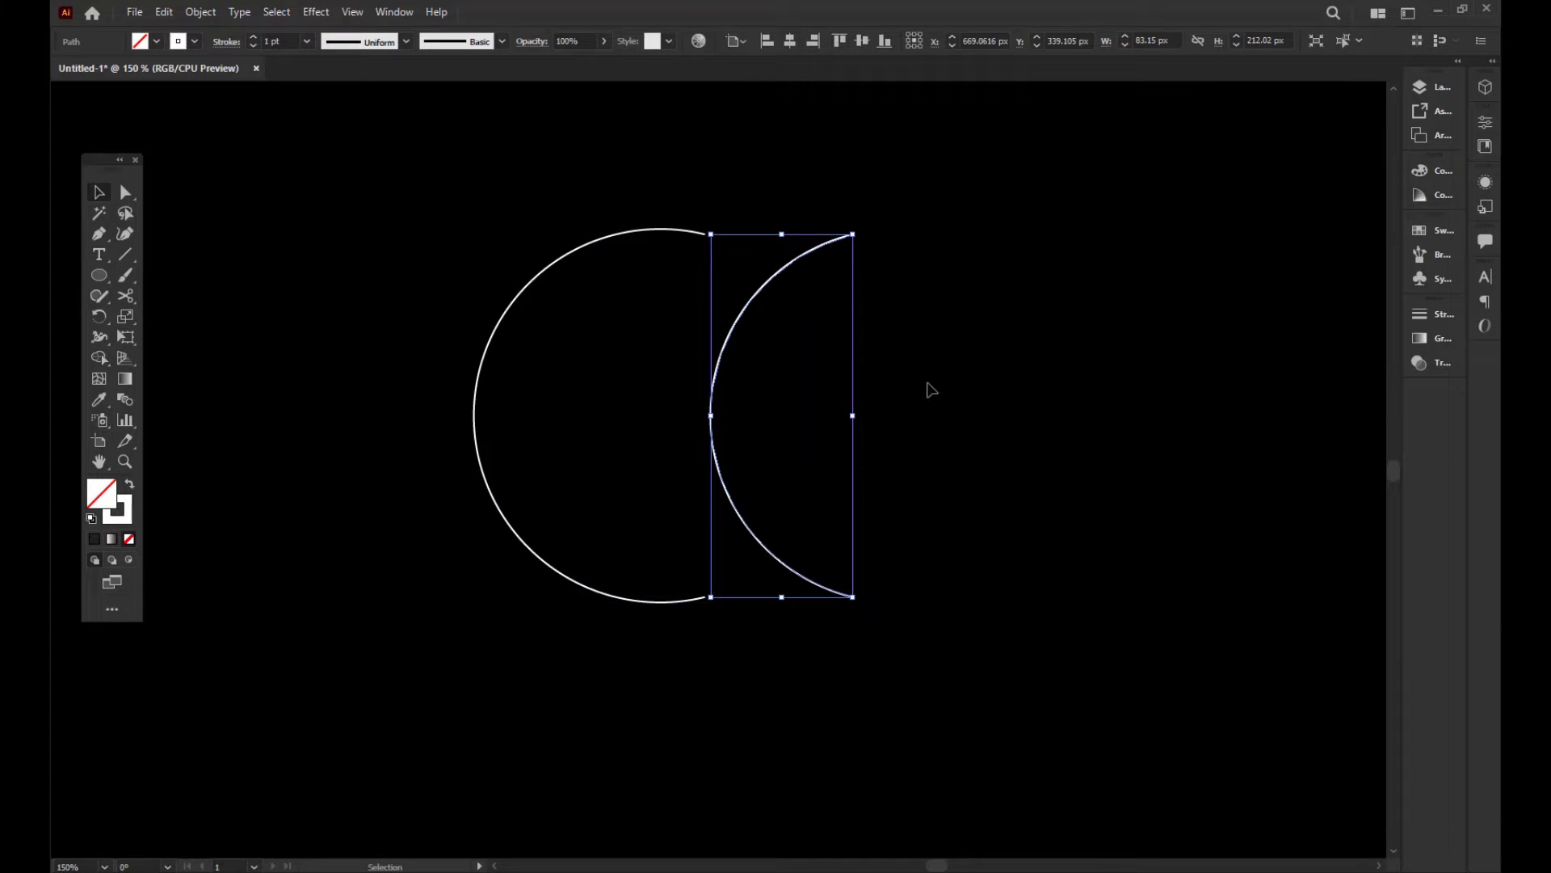
pyautogui.hotkey('ctrl', 'shift', 'a')
pyautogui.hotkey('ctrl', 'z')
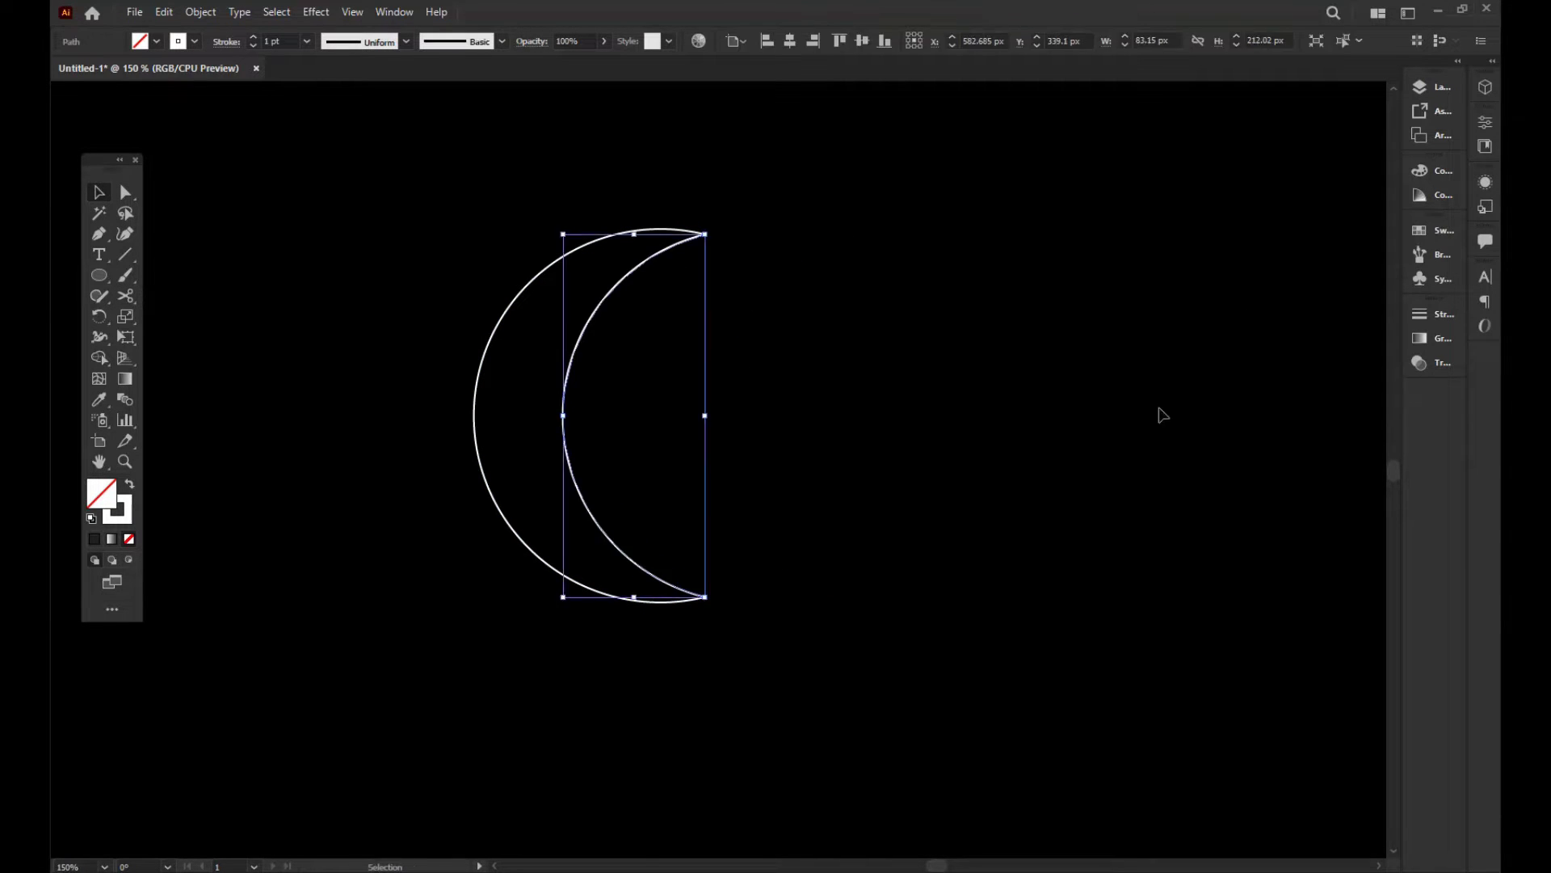
pyautogui.click(572, 191)
pyautogui.moveTo(573, 190); pyautogui.dragTo(477, 606)
# Blend the outer and inner arcs with Specified Steps spacing of 7 and reselect the blend.
pyautogui.click(201, 11)
pyautogui.moveTo(223, 497)
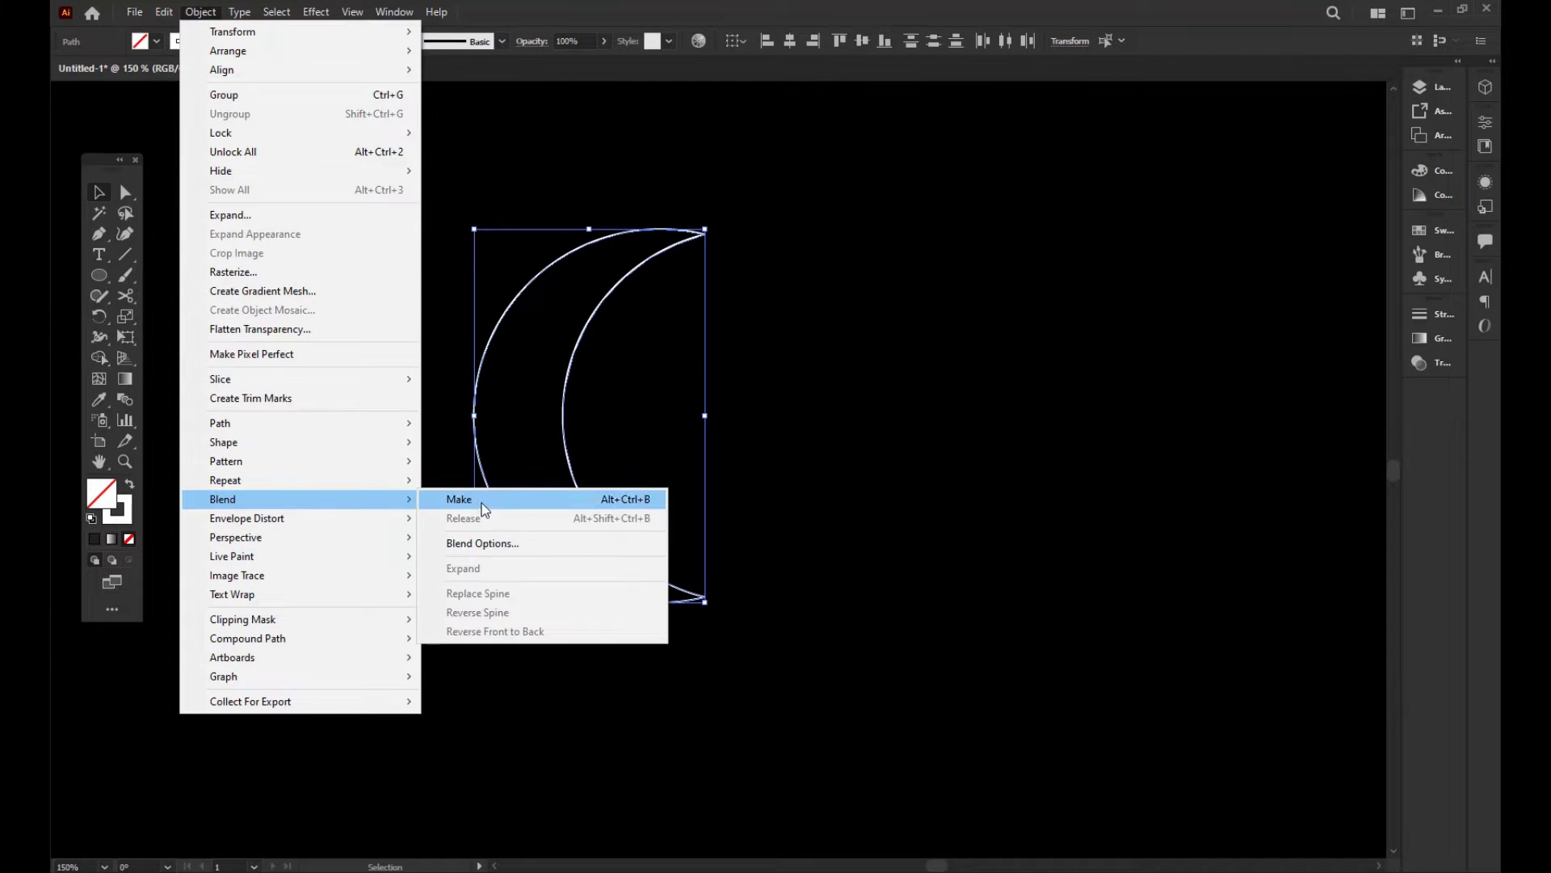
pyautogui.click(481, 501)
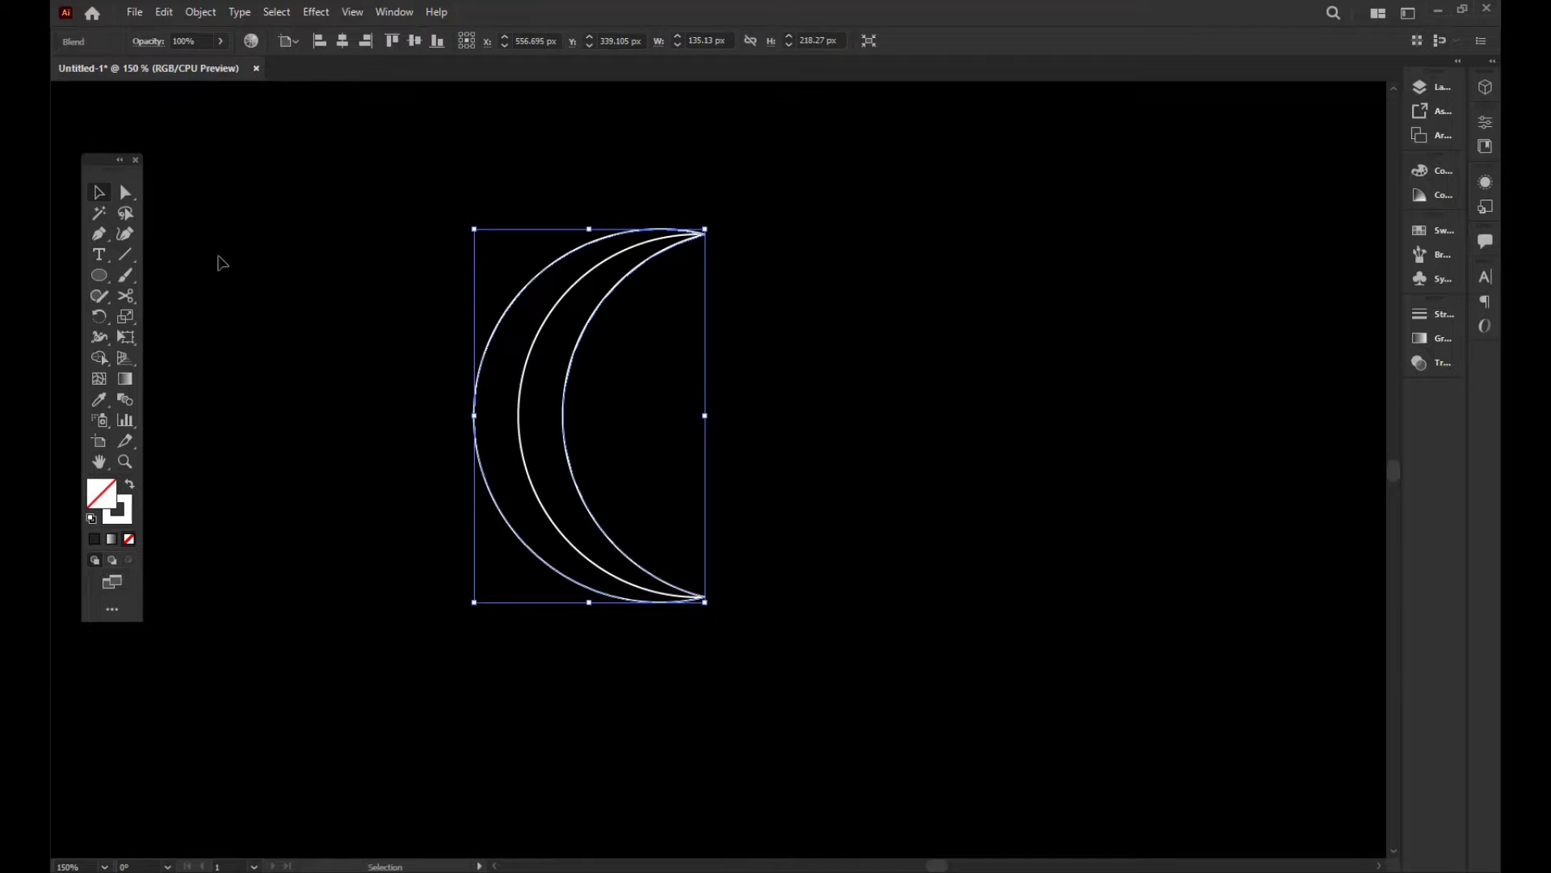
pyautogui.click(202, 12)
pyautogui.moveTo(223, 500)
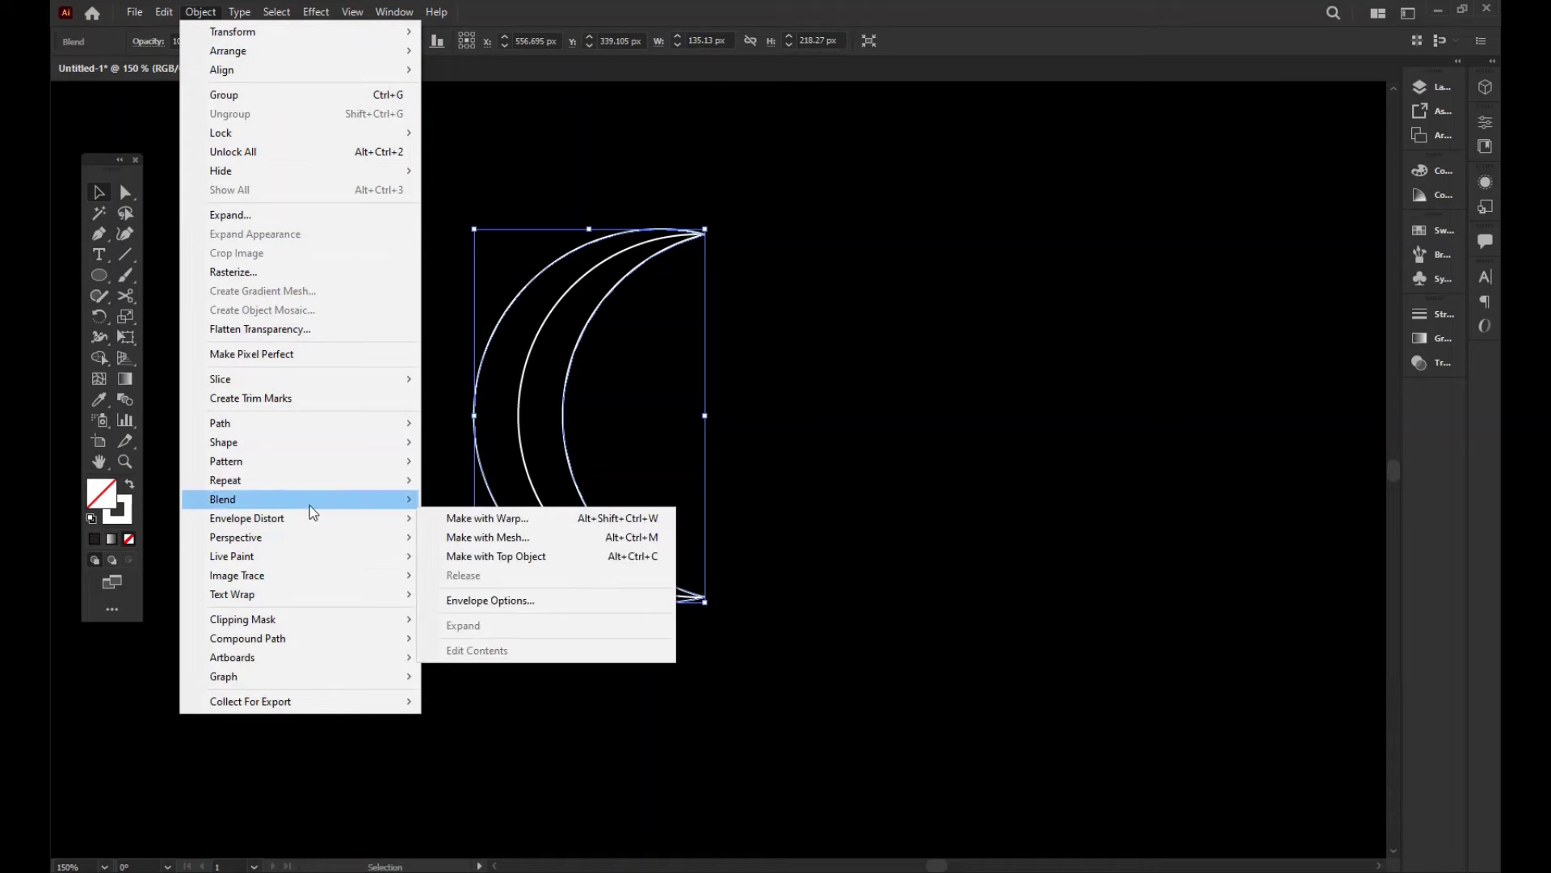
pyautogui.click(478, 543)
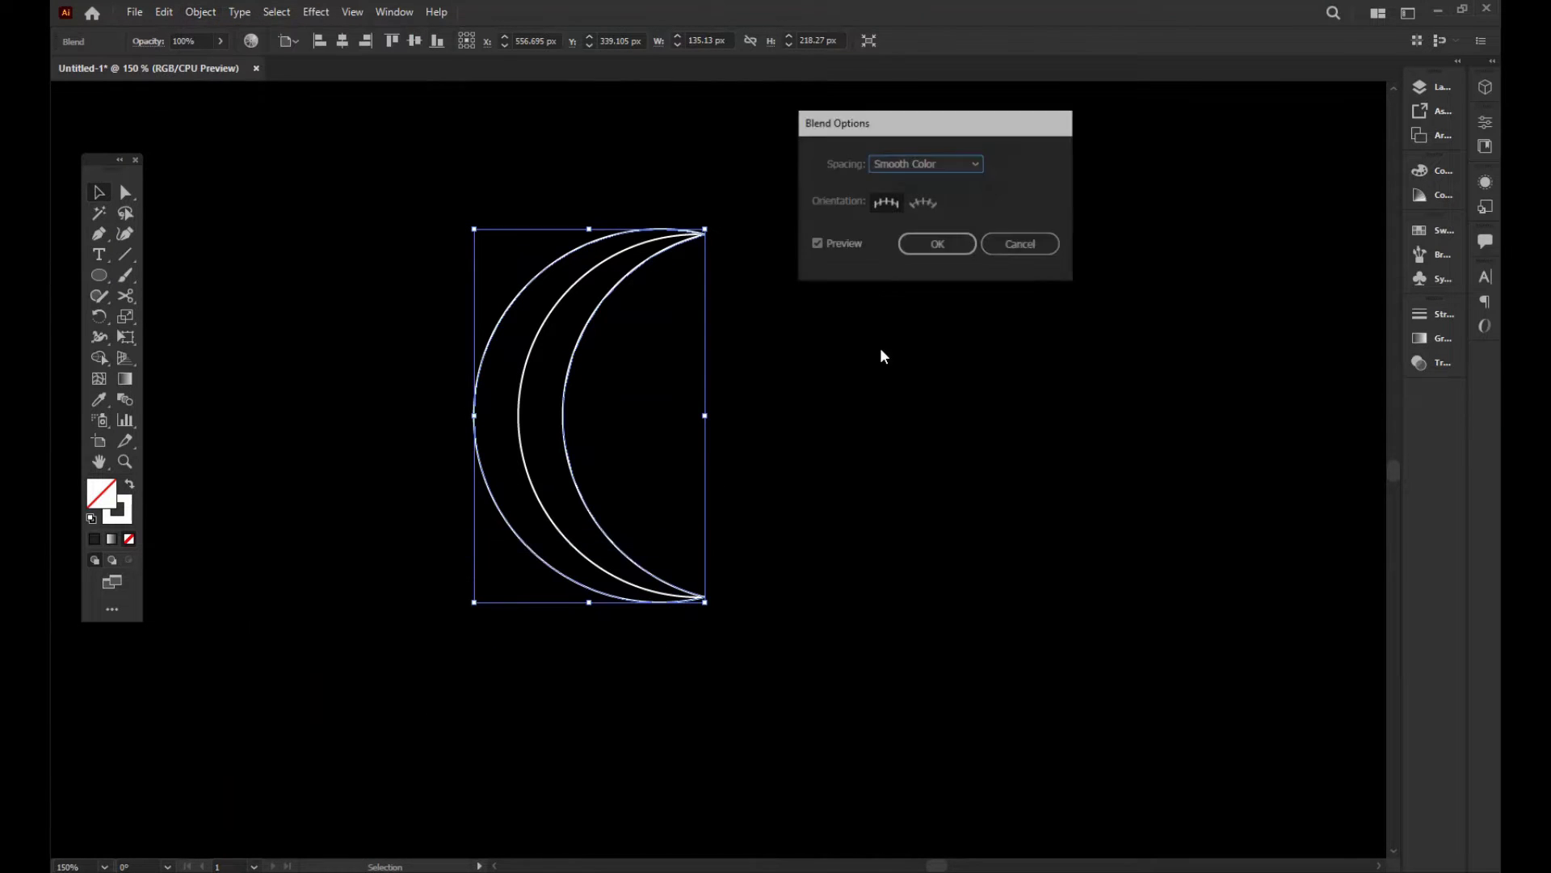
pyautogui.click(929, 160)
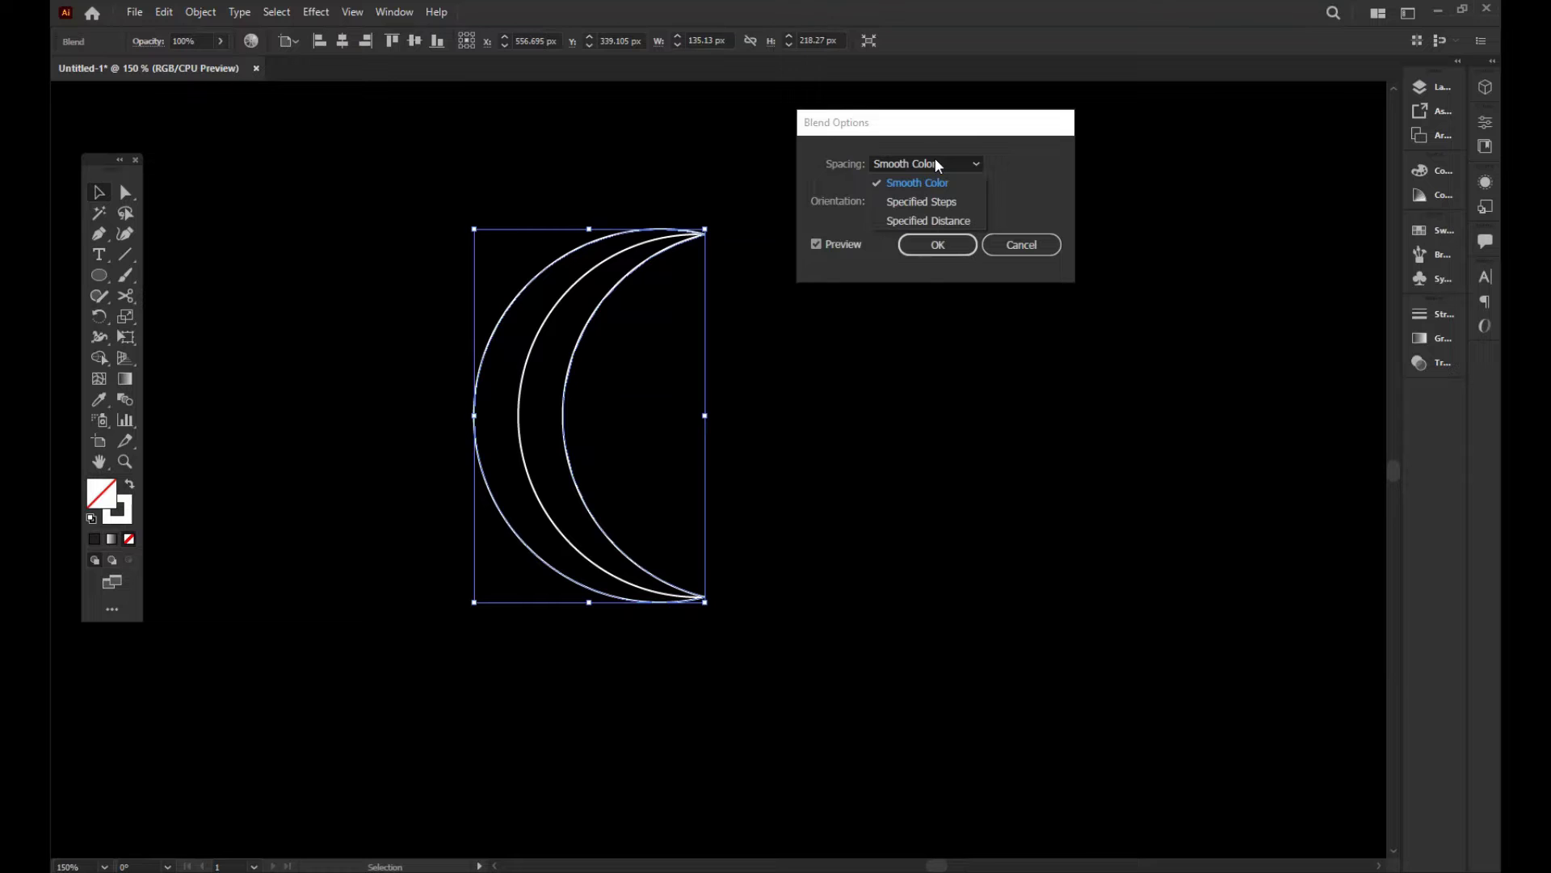
pyautogui.click(902, 202)
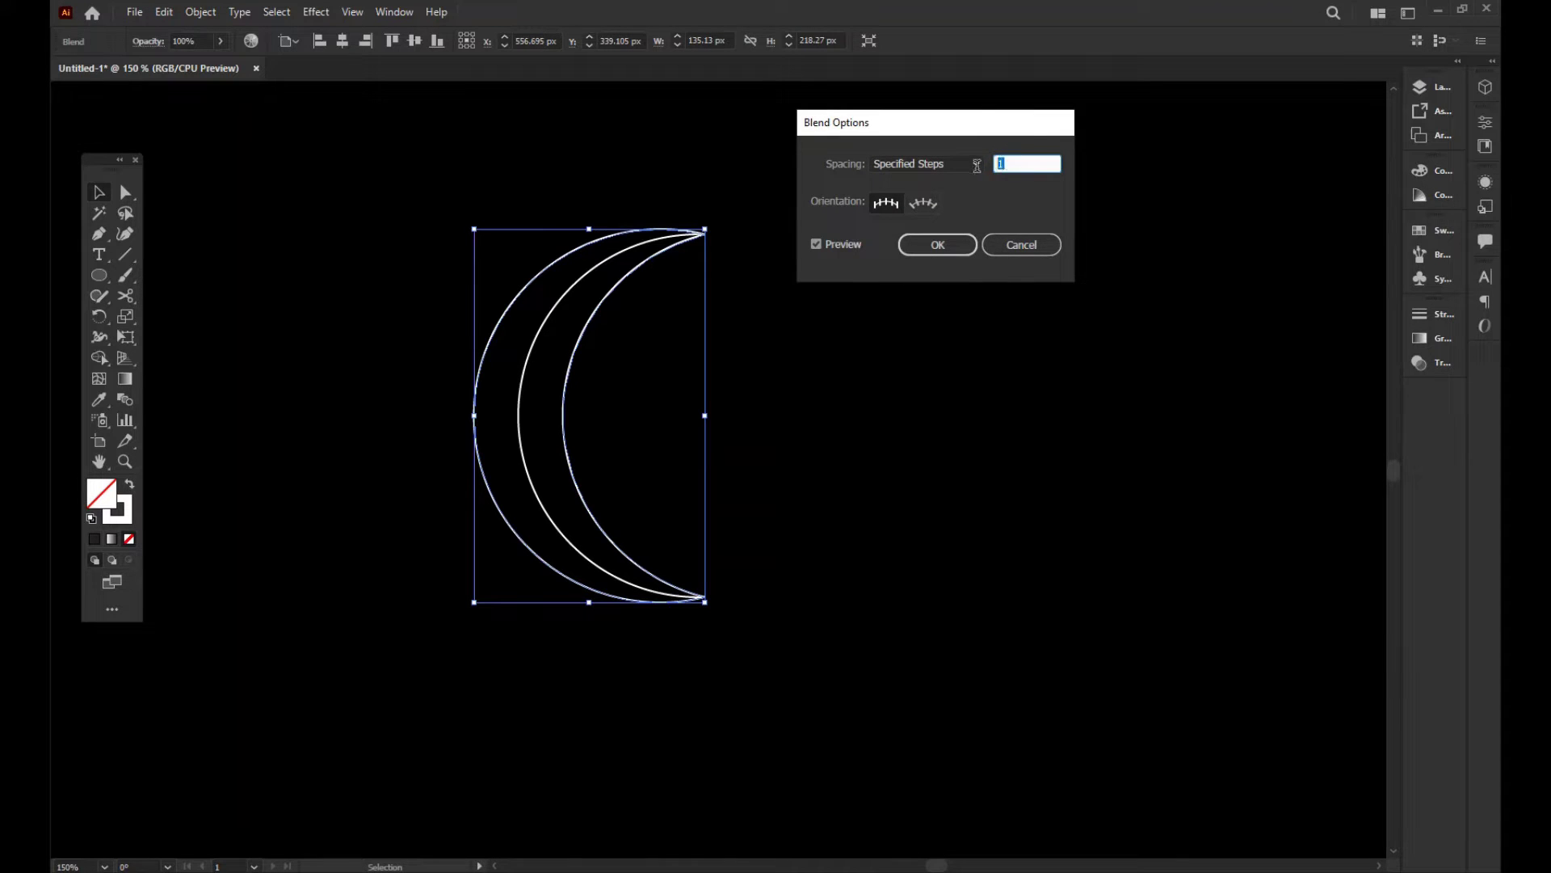
pyautogui.press('Up')
pyautogui.press('Up')
pyautogui.press('Up')
pyautogui.press('Up')
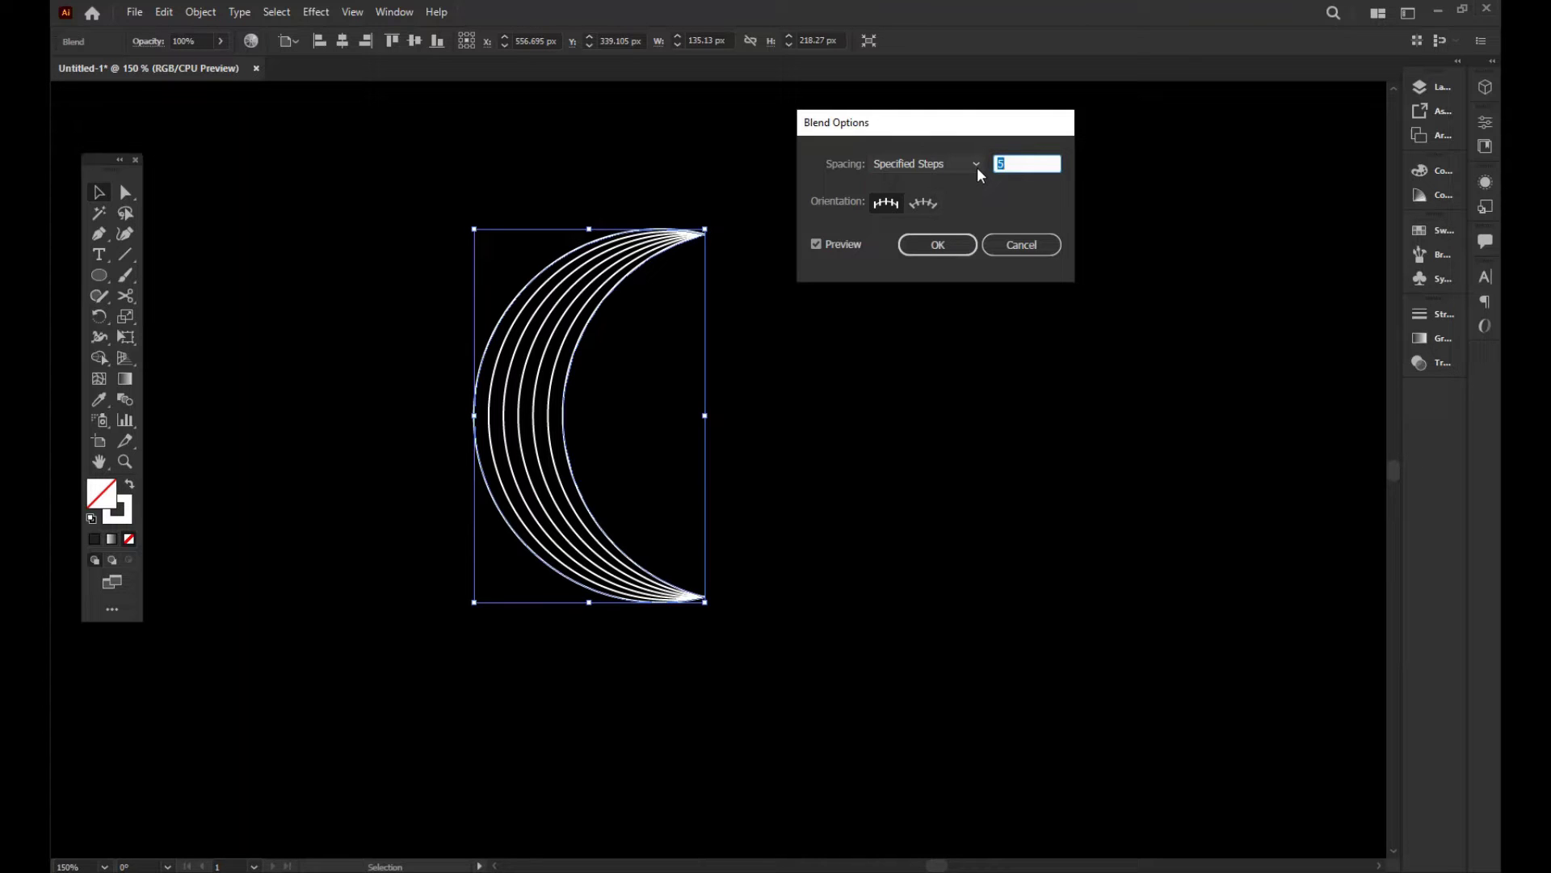
pyautogui.press('Up')
pyautogui.press('Up')
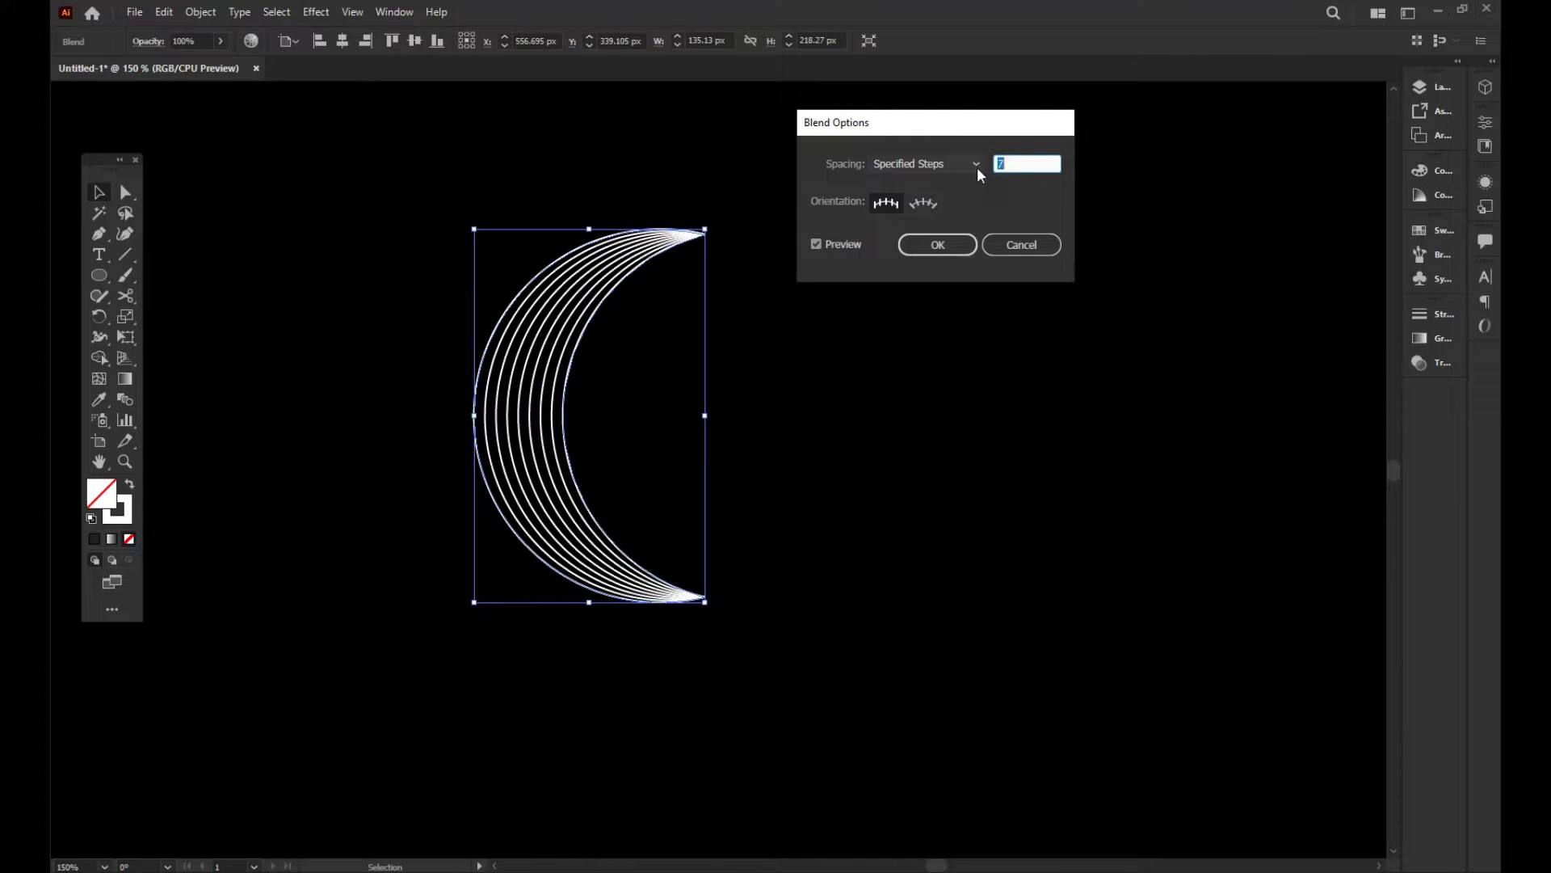
pyautogui.click(941, 246)
pyautogui.click(356, 703)
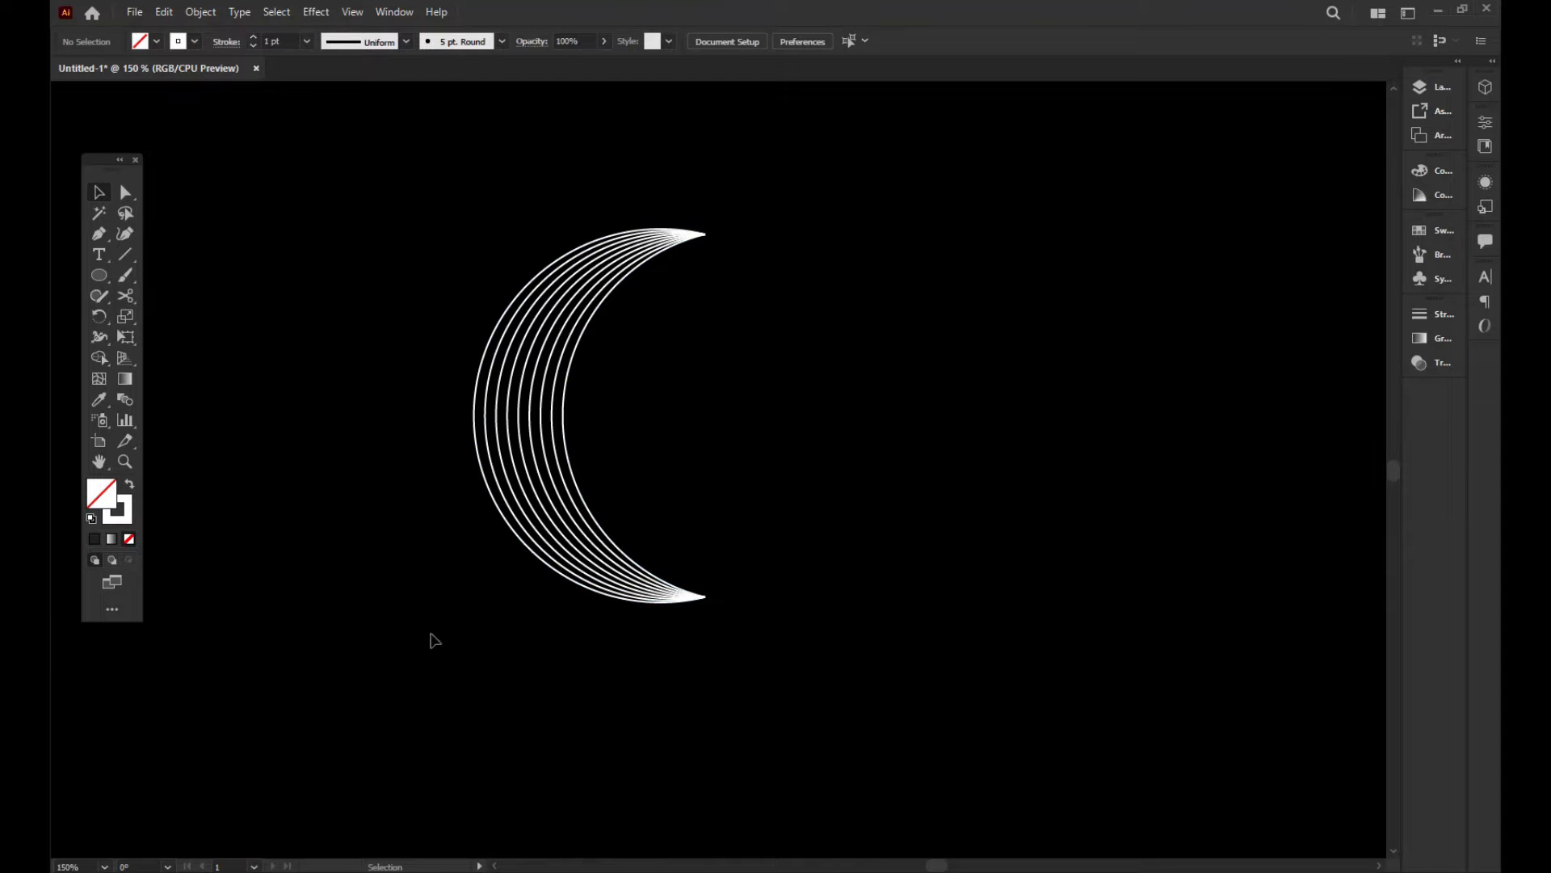
pyautogui.click(570, 366)
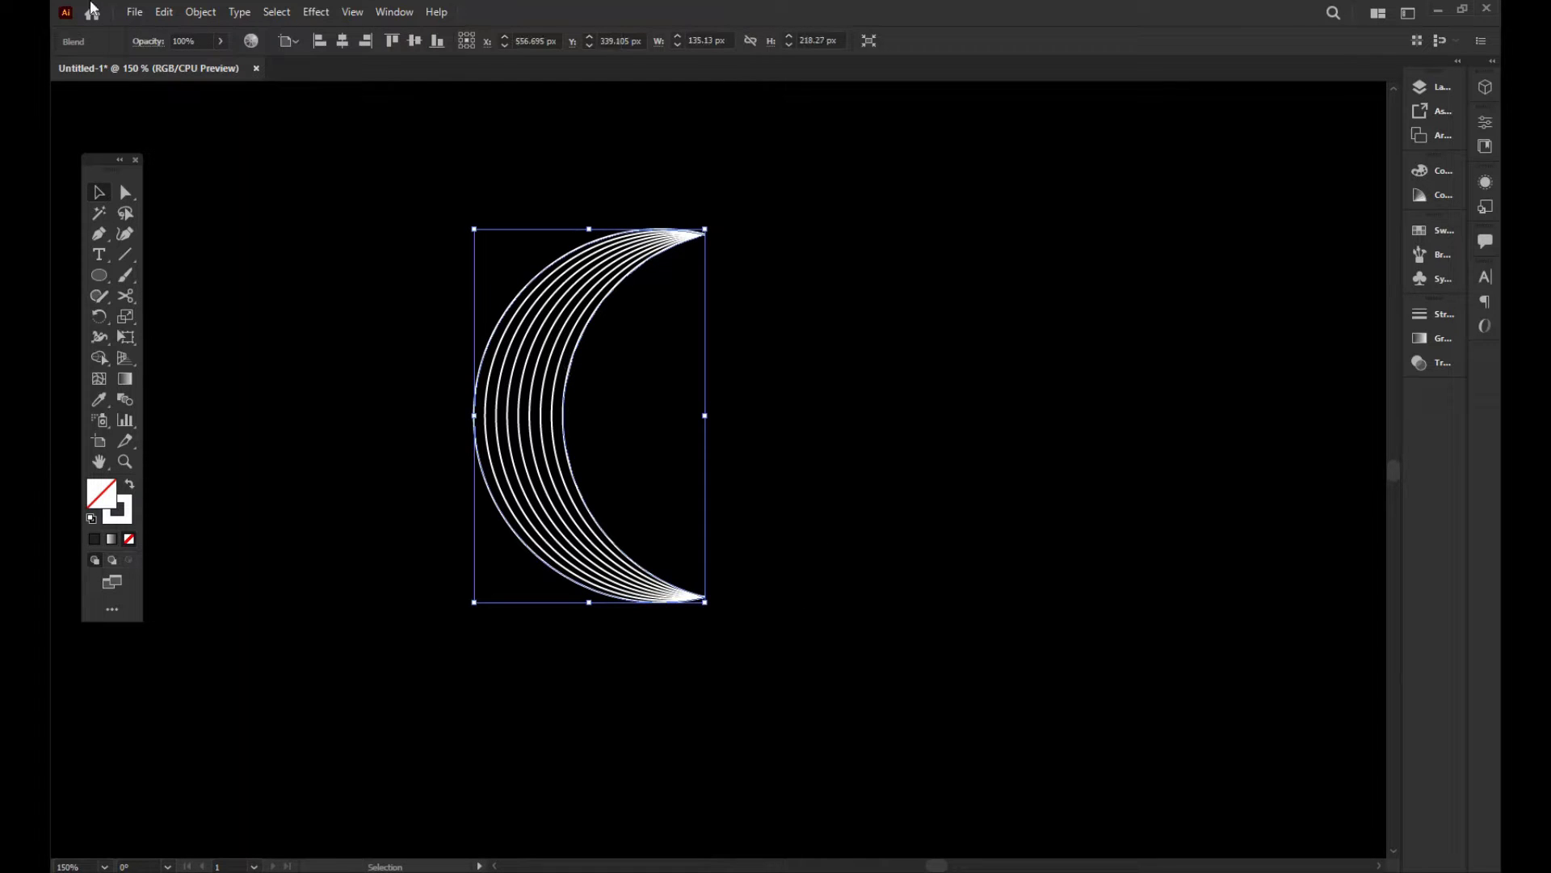
# Expand the blend into separate arcs and give them the tapered Width Profile 1.
pyautogui.click(199, 11)
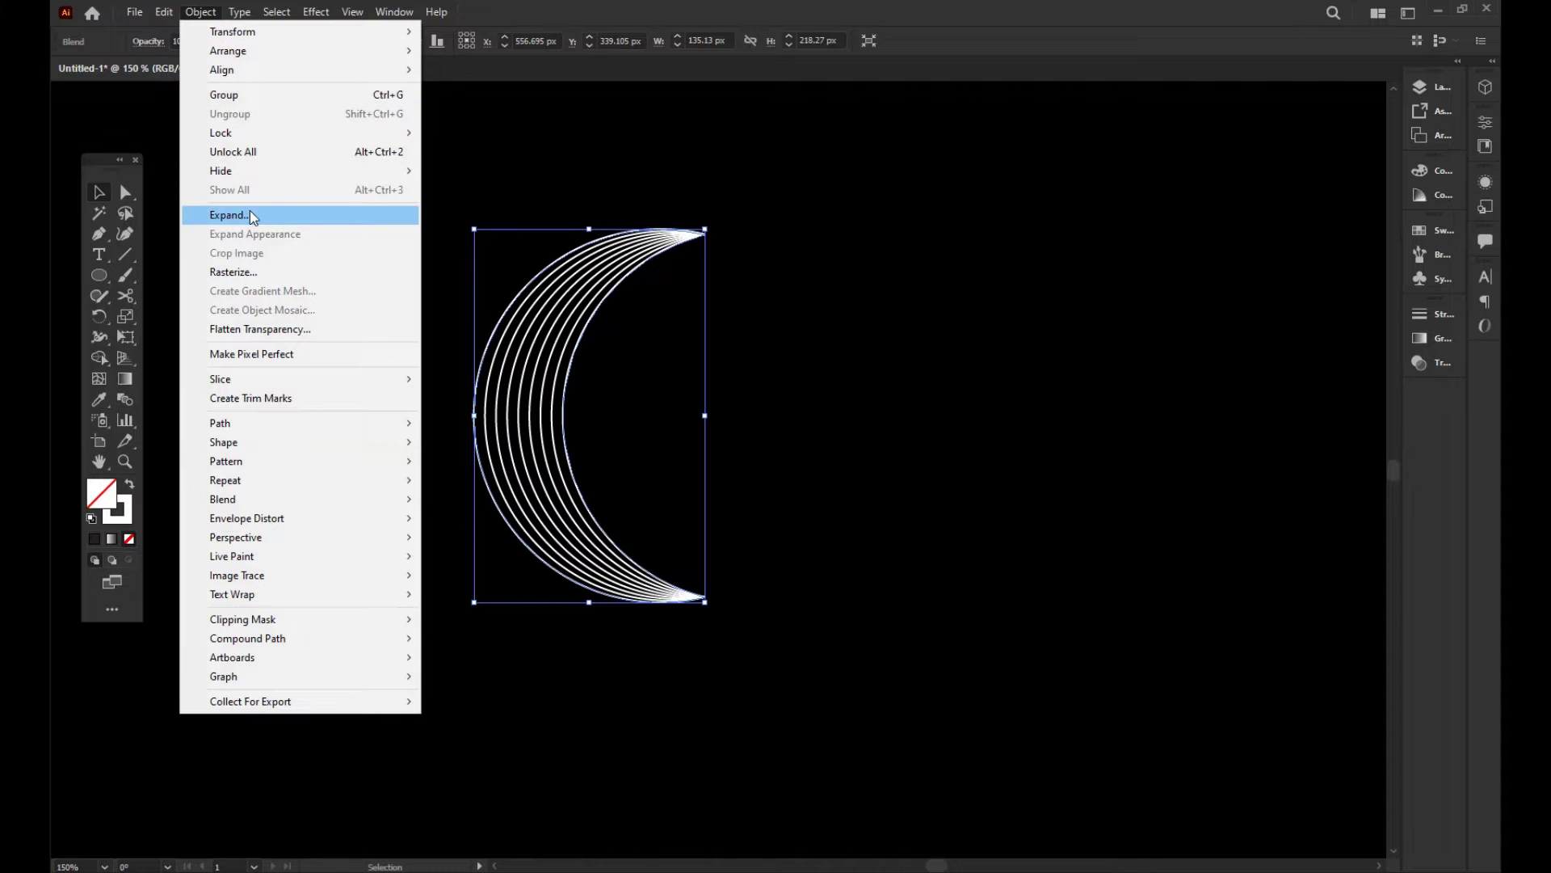
pyautogui.click(250, 214)
pyautogui.click(712, 541)
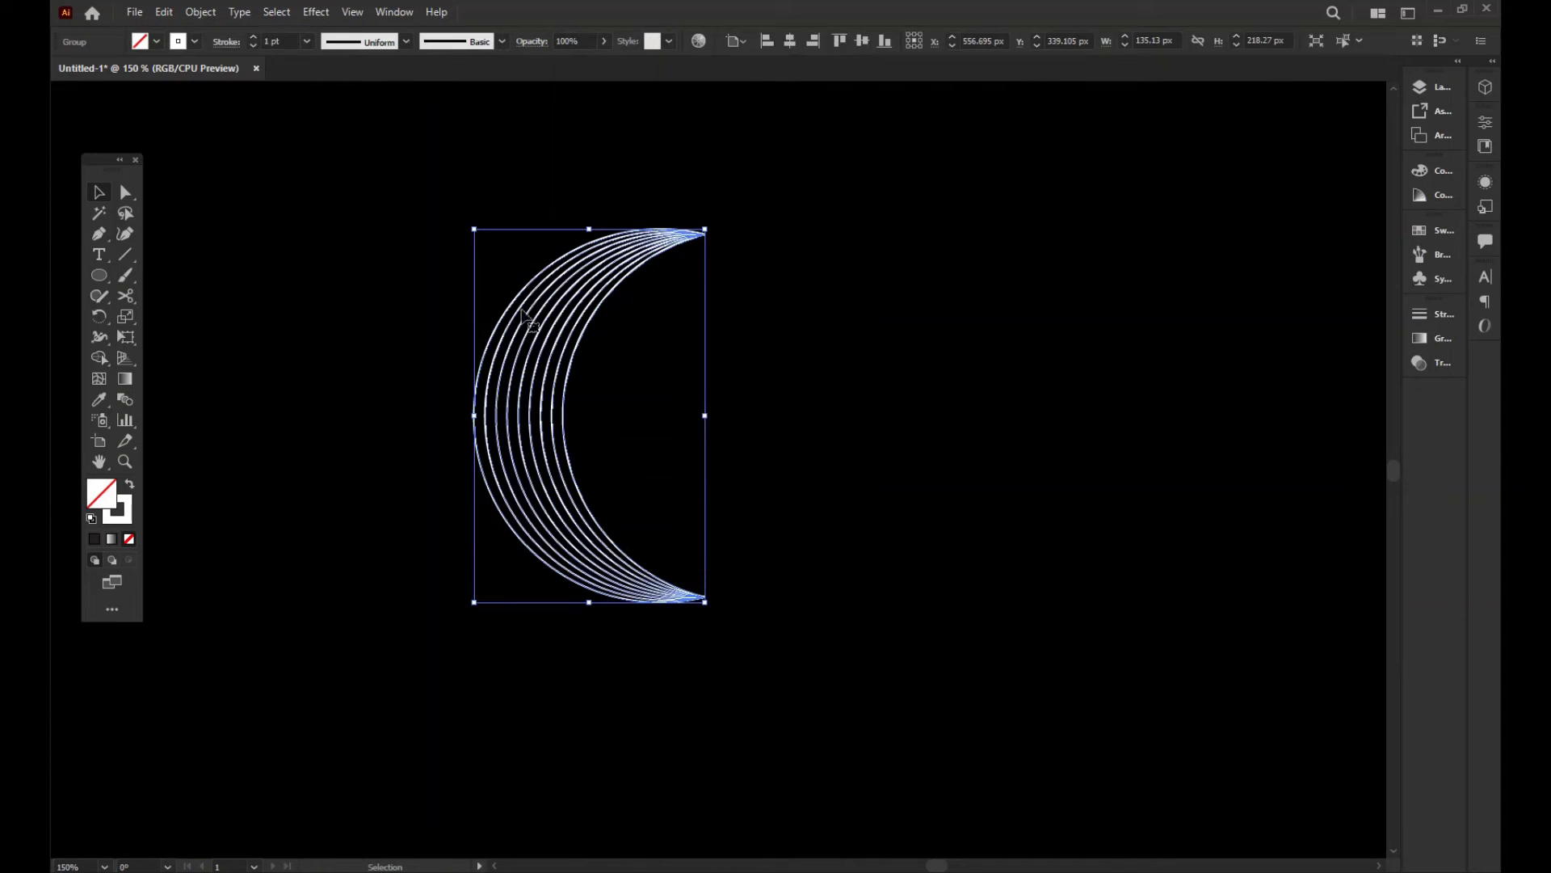
pyautogui.click(408, 42)
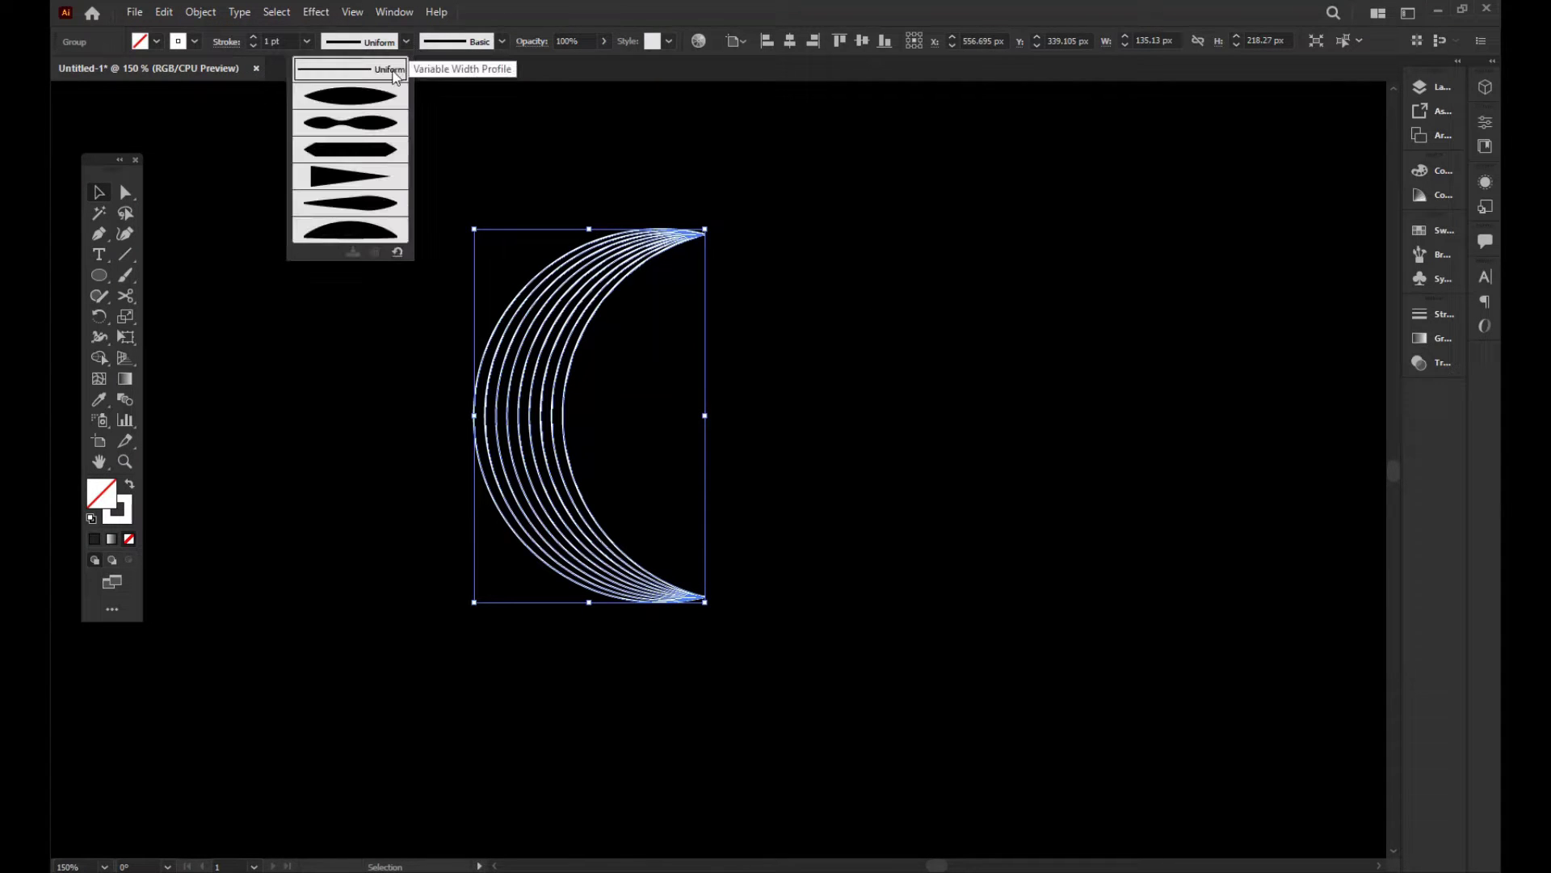
pyautogui.click(350, 97)
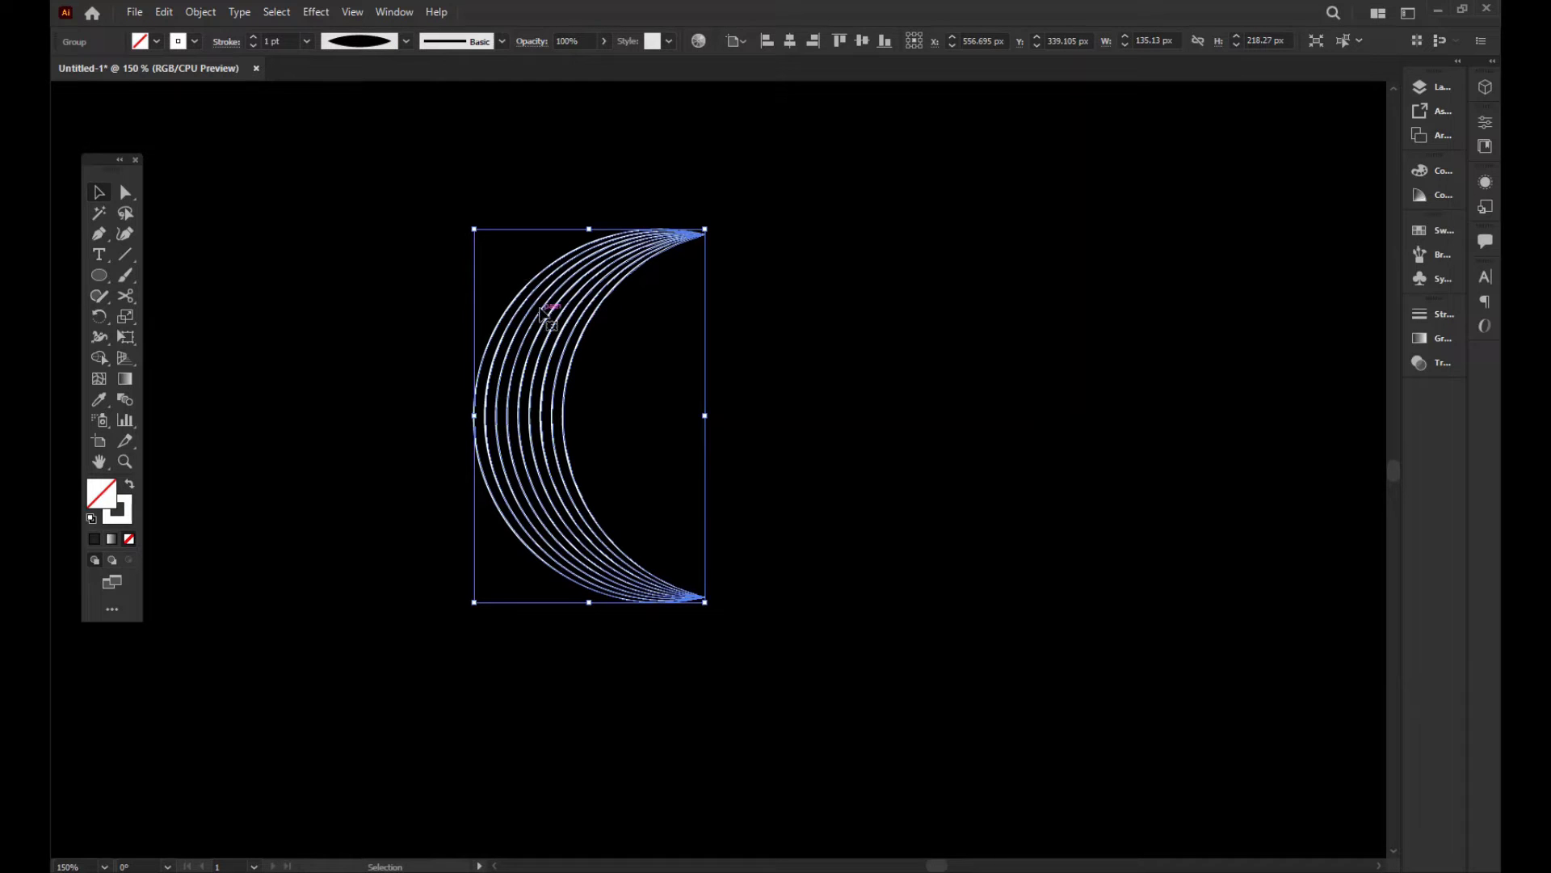
# Expand the tapered strokes' appearance into white-filled shapes and reselect the crescent group.
pyautogui.click(201, 12)
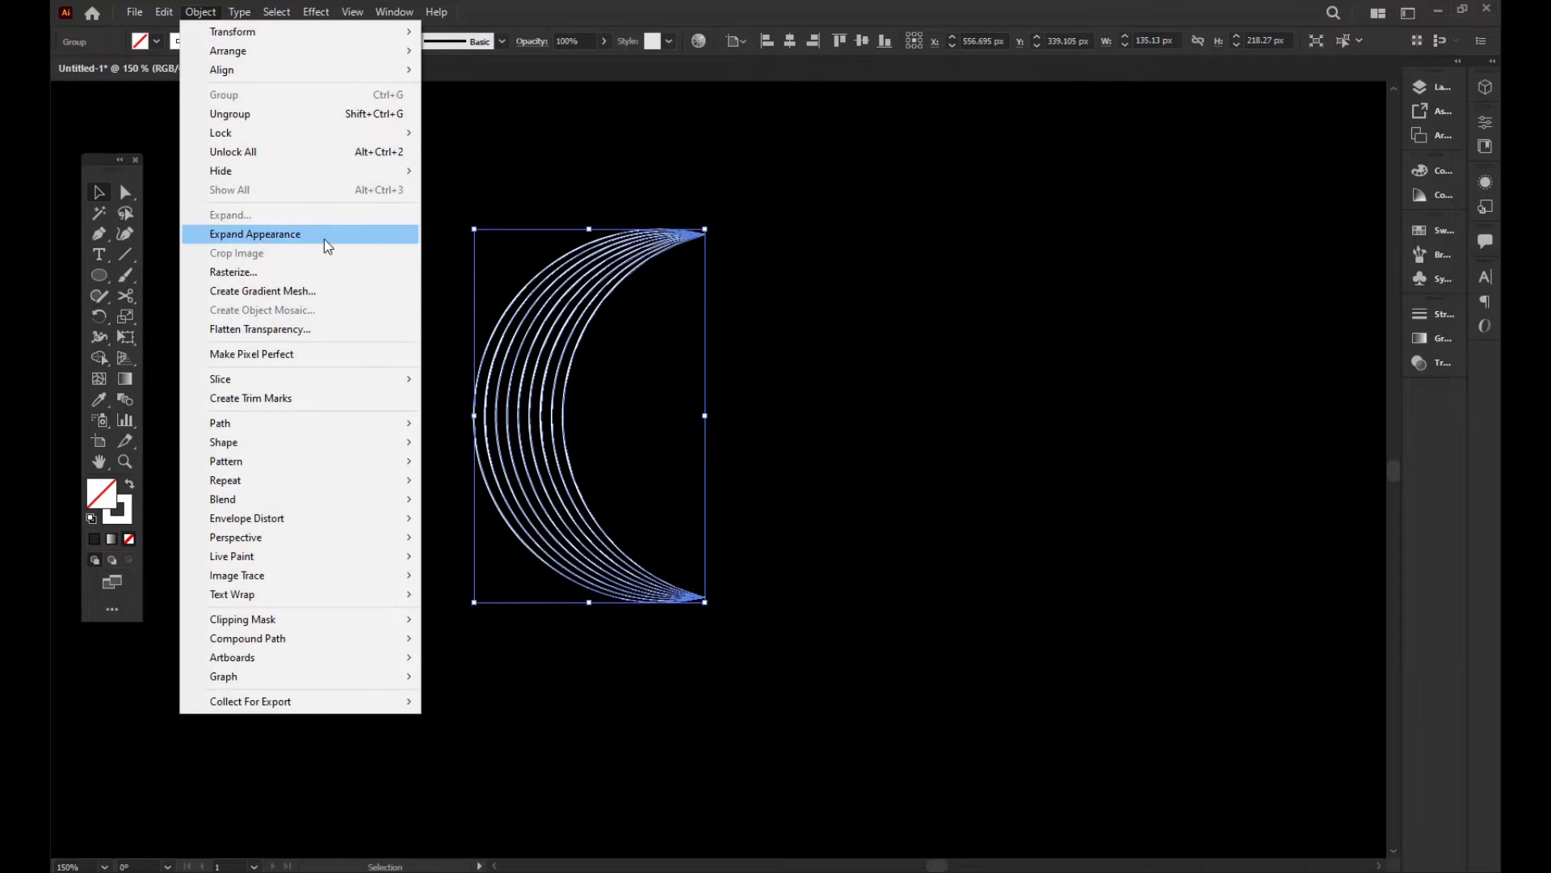
pyautogui.click(275, 234)
pyautogui.click(200, 12)
pyautogui.click(254, 216)
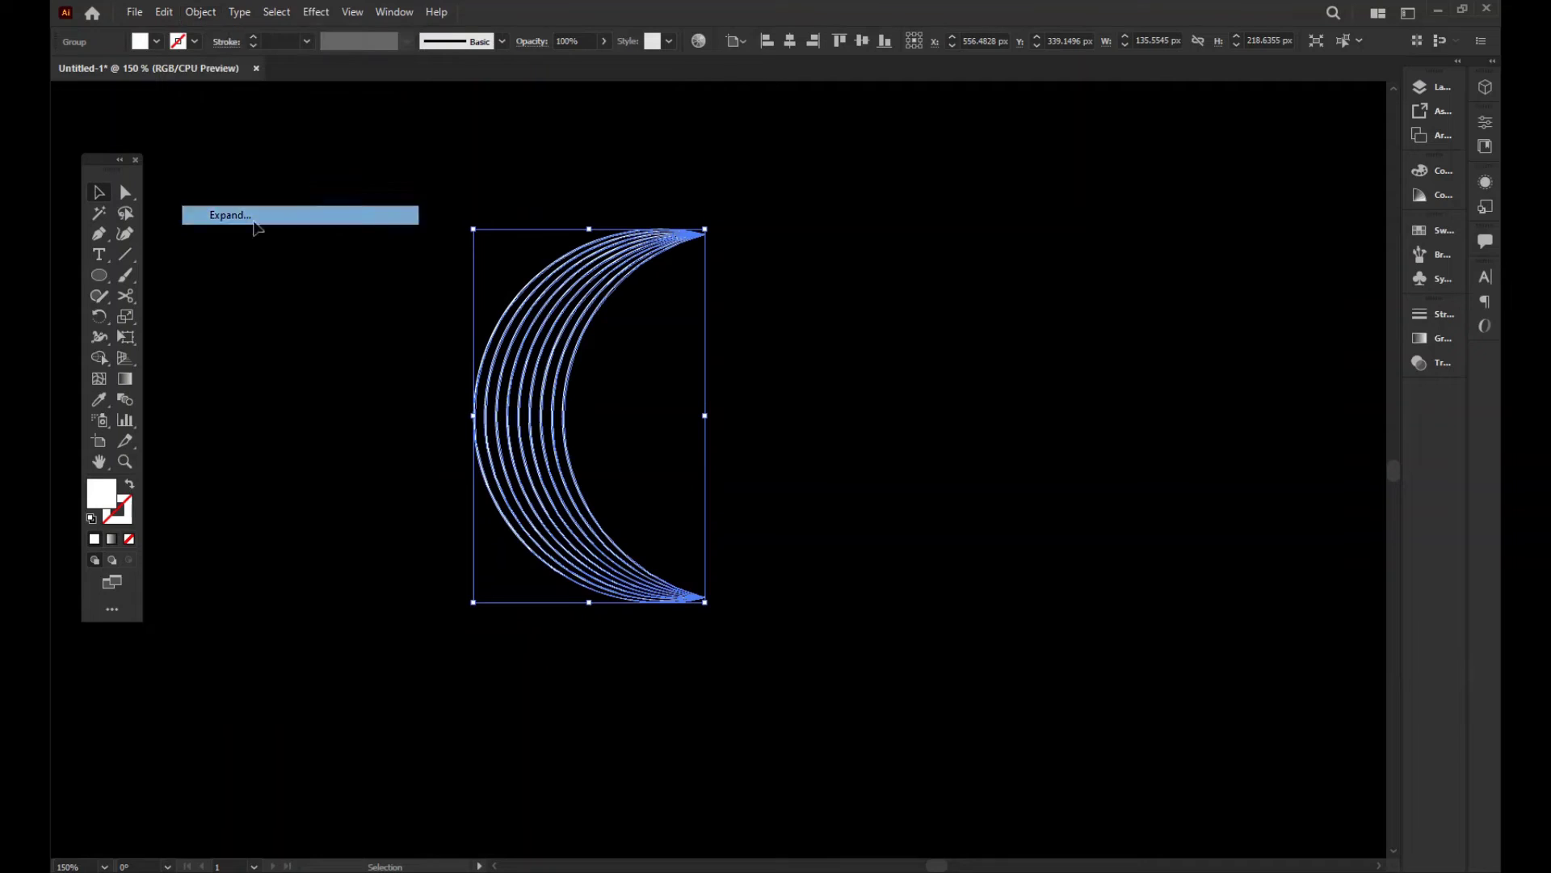
pyautogui.click(808, 400)
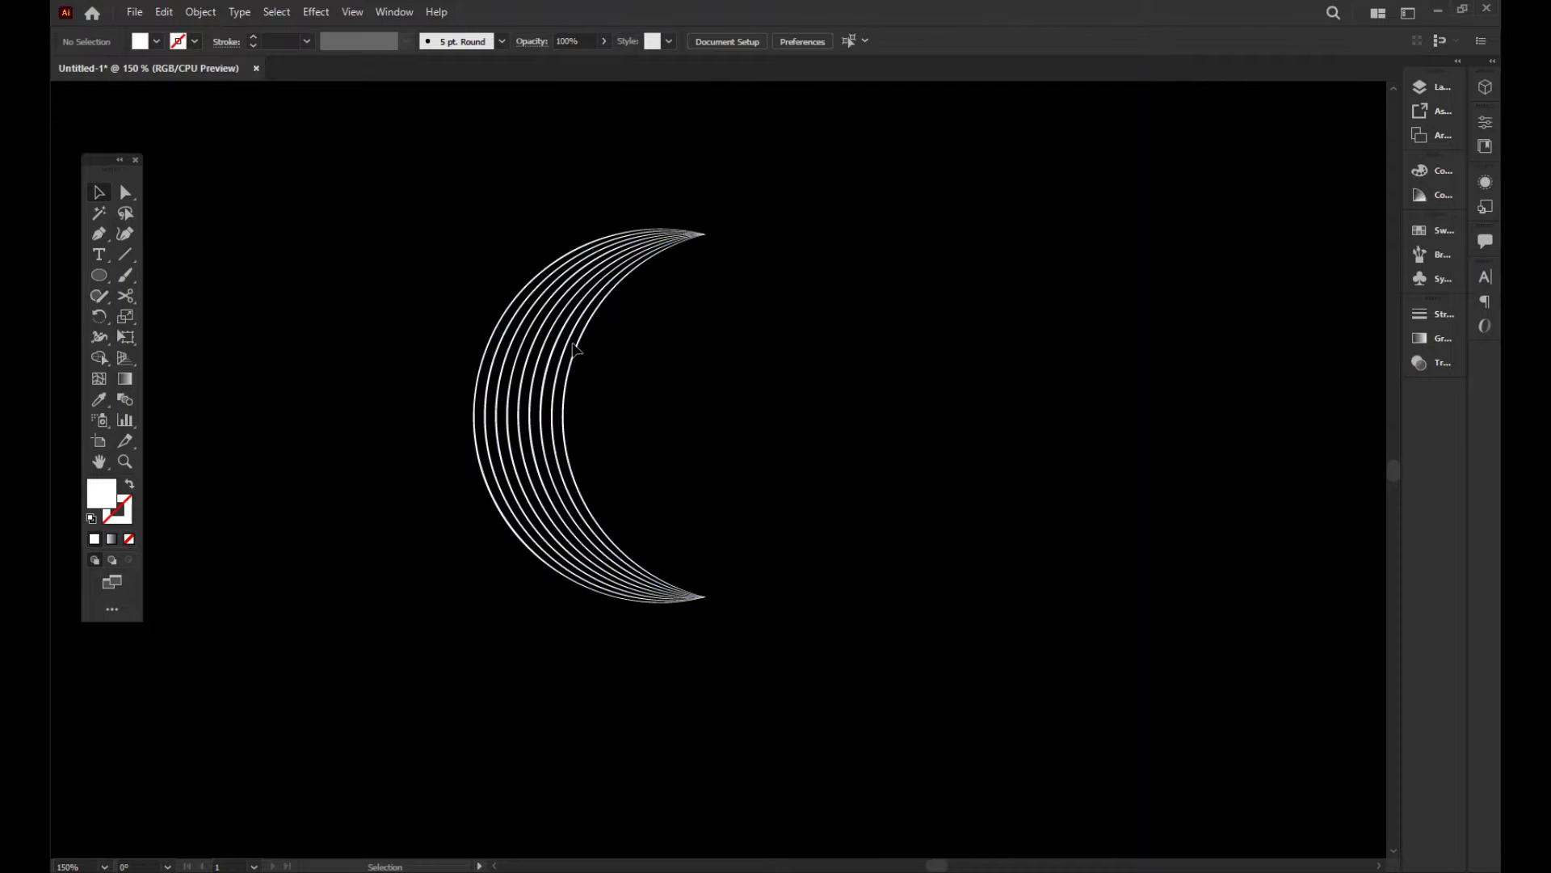
pyautogui.click(536, 302)
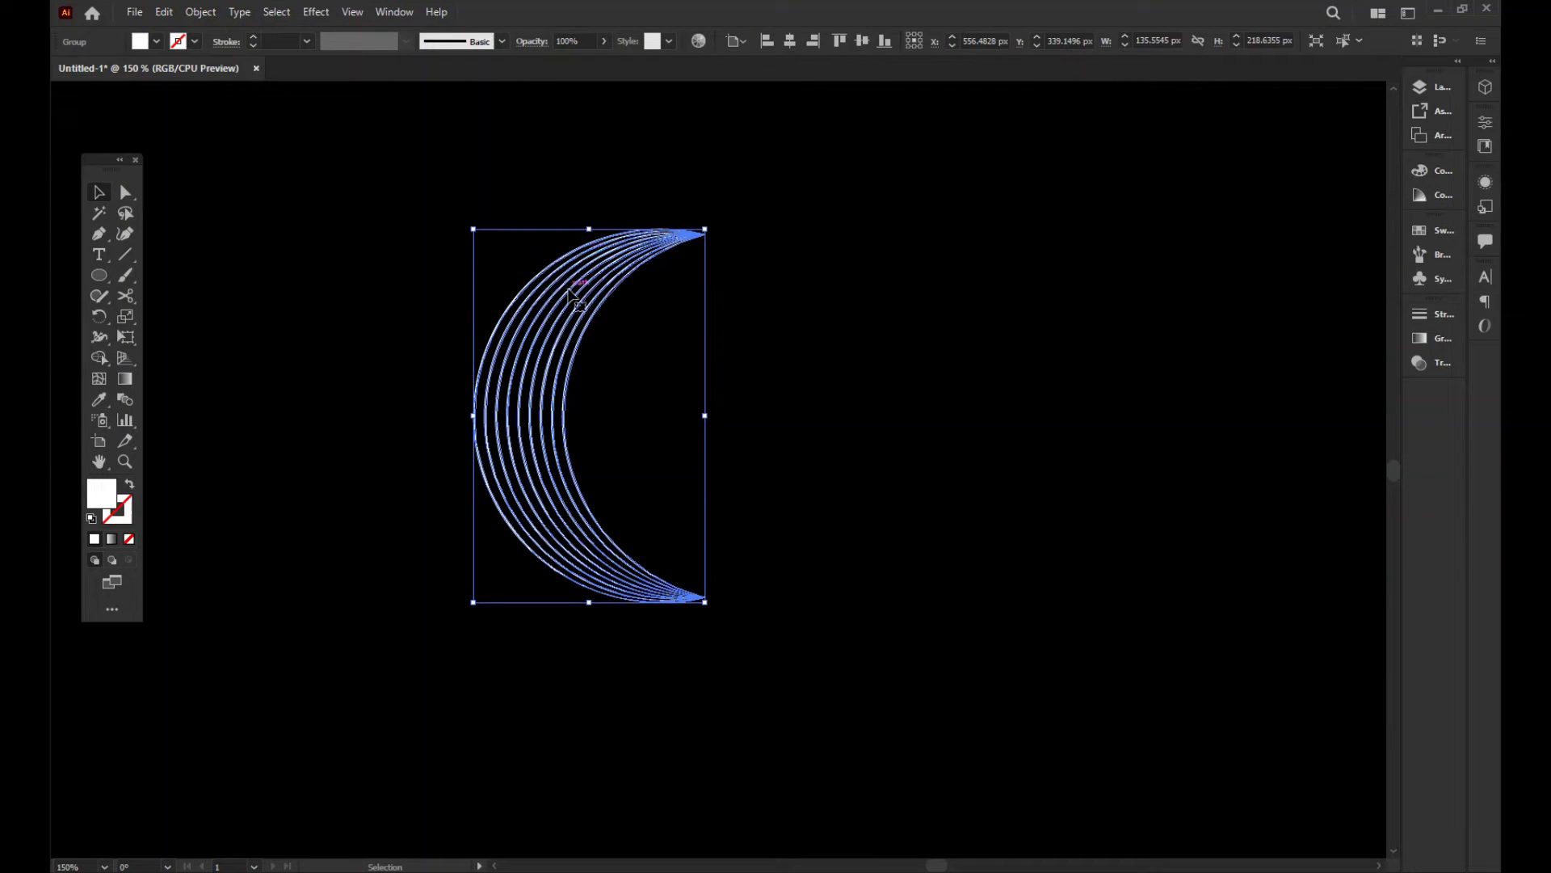
# Apply a gradient fill to the crescent and move a stop to the 50% location.
pyautogui.moveTo(893, 374); pyautogui.dragTo(821, 355)
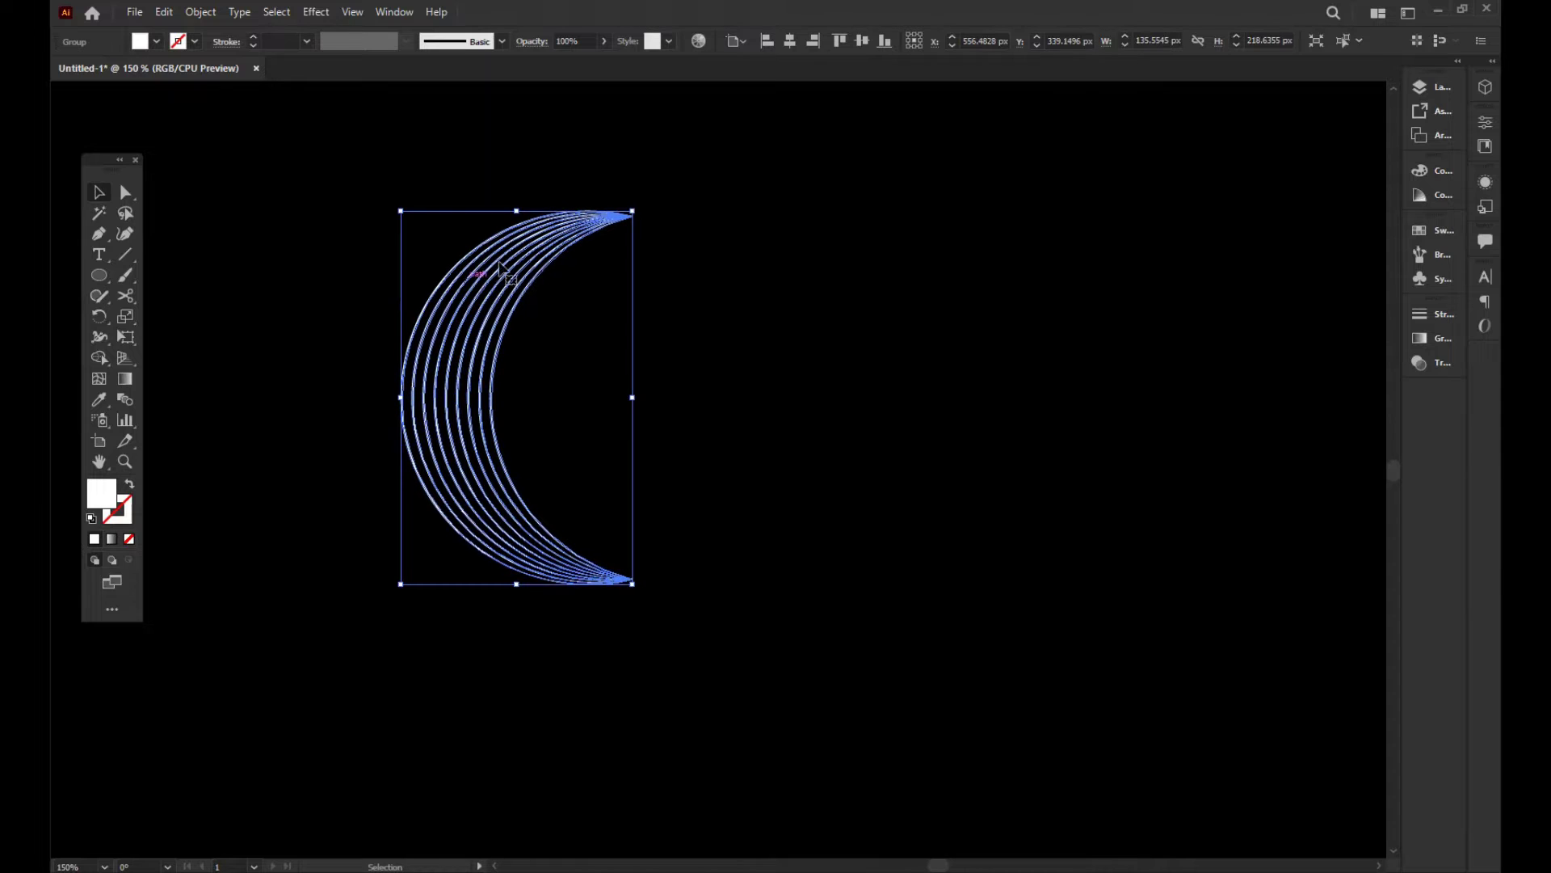
pyautogui.click(1435, 346)
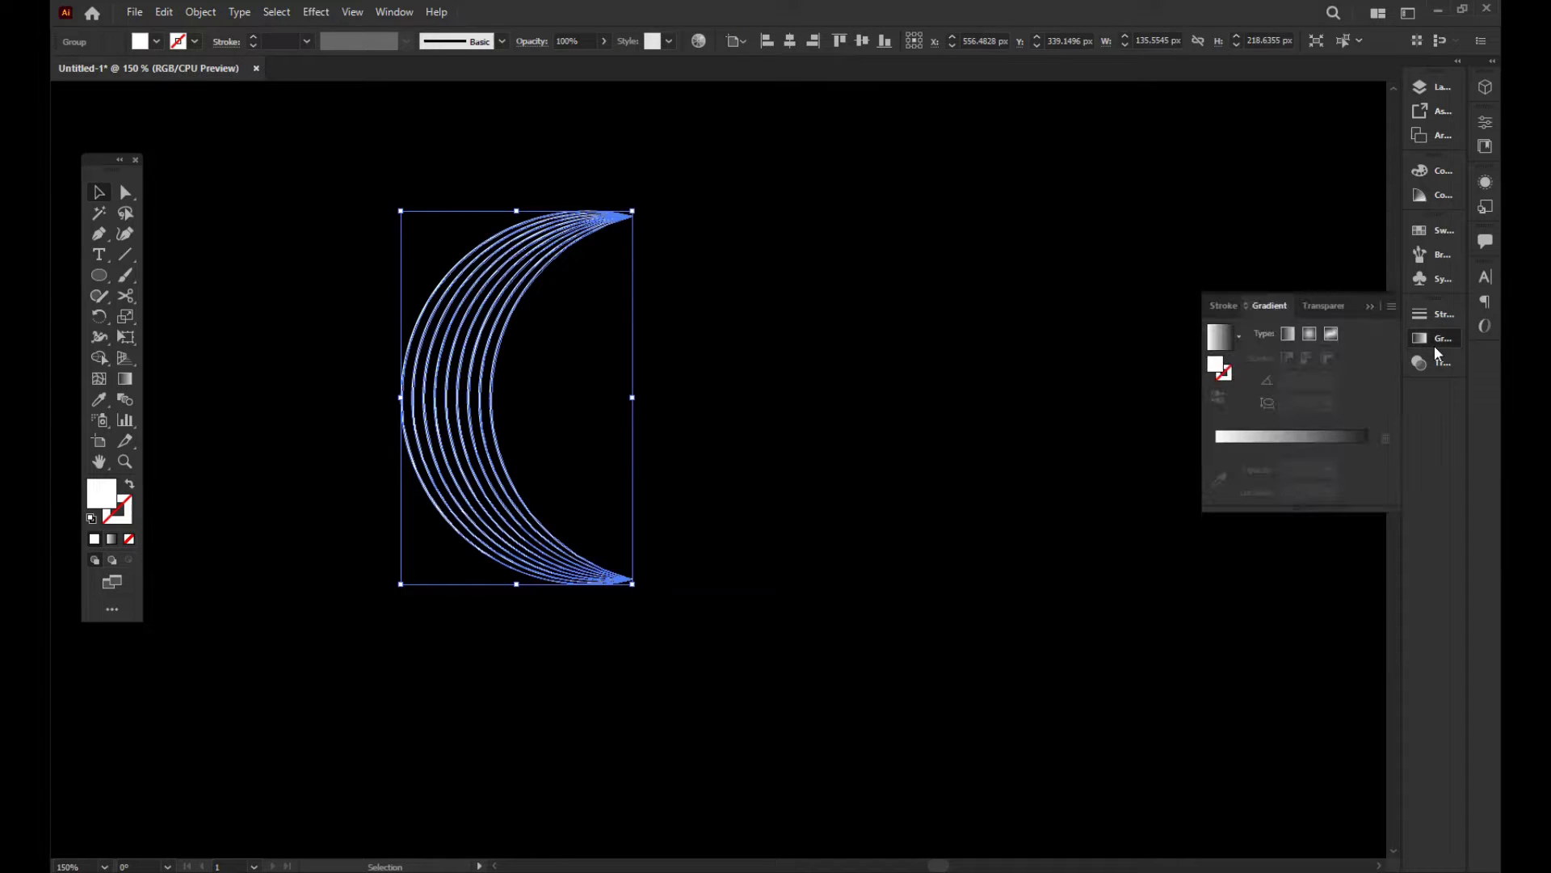
pyautogui.click(1222, 335)
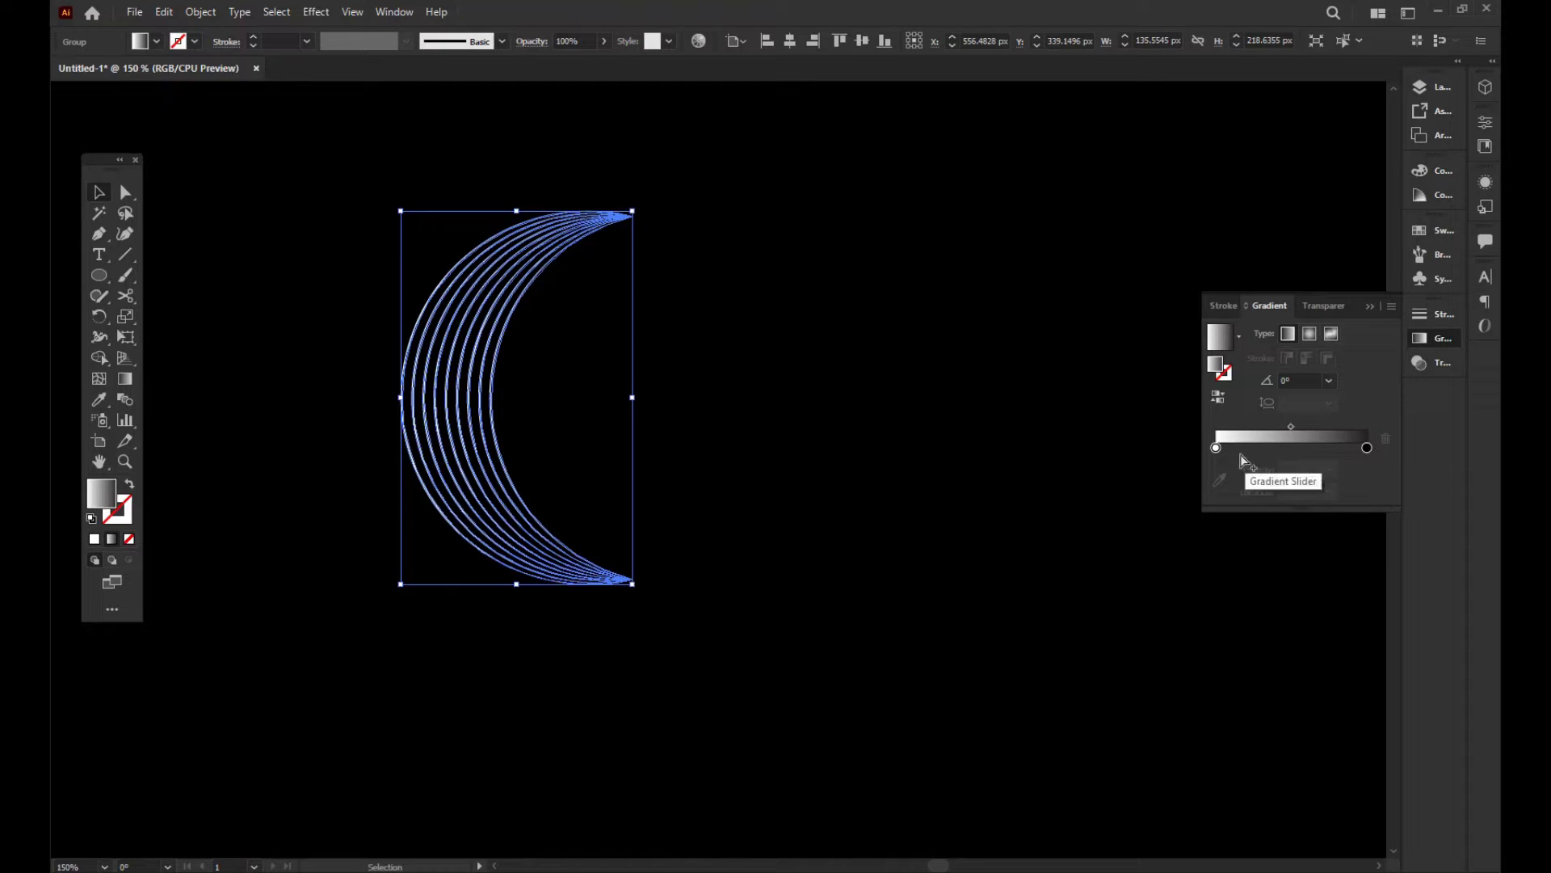
pyautogui.click(1216, 448)
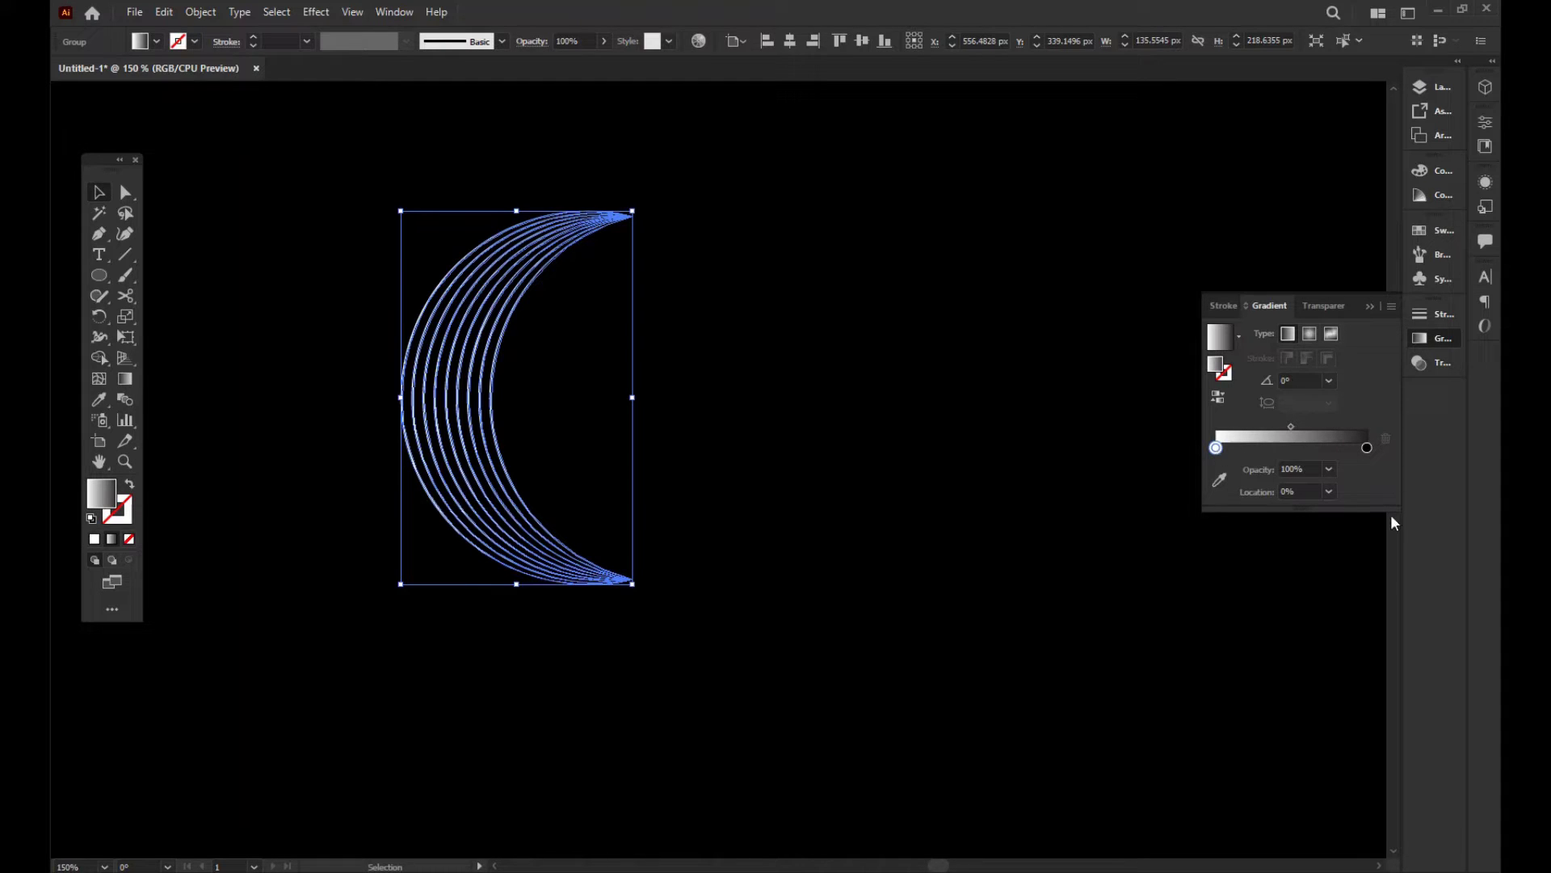
pyautogui.click(1330, 492)
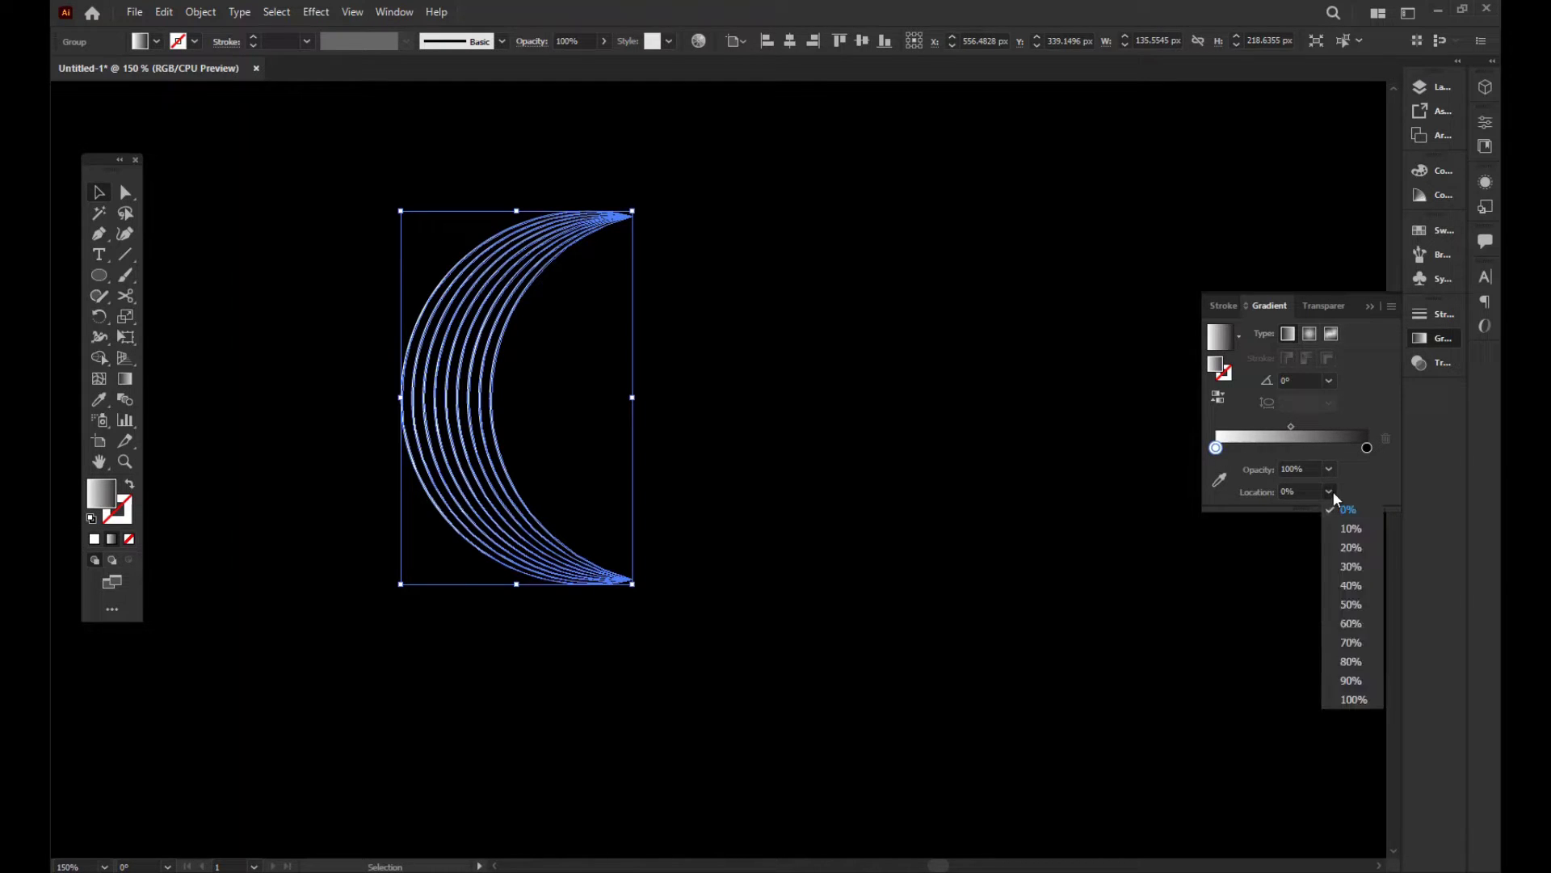
pyautogui.click(1350, 610)
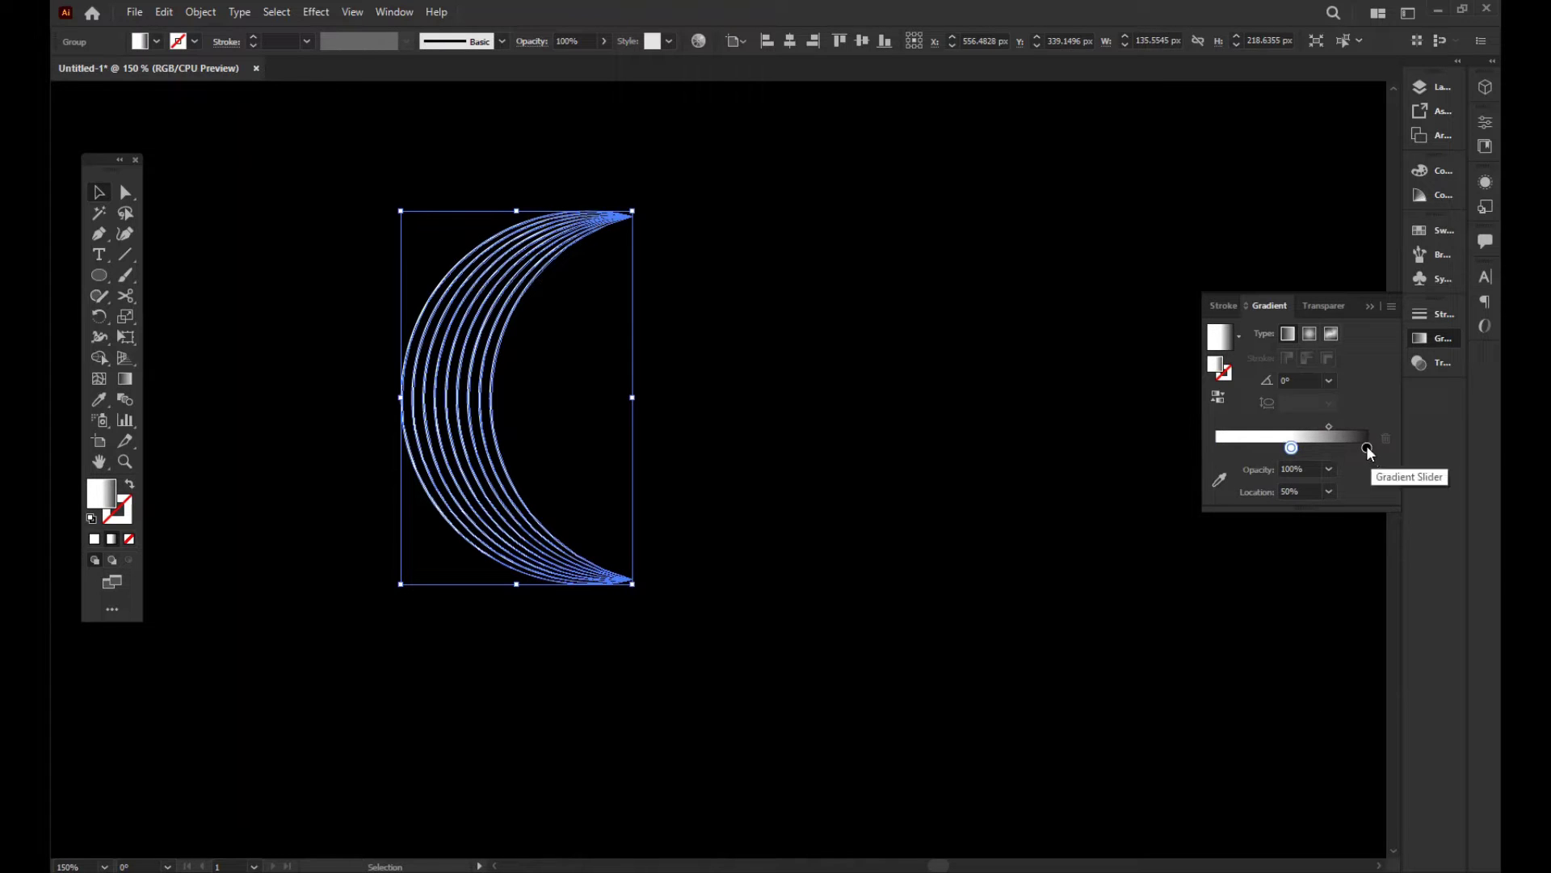
# Add a stop at the left end and make both end stops light grey.
pyautogui.moveTo(1365, 447); pyautogui.dragTo(1216, 448)
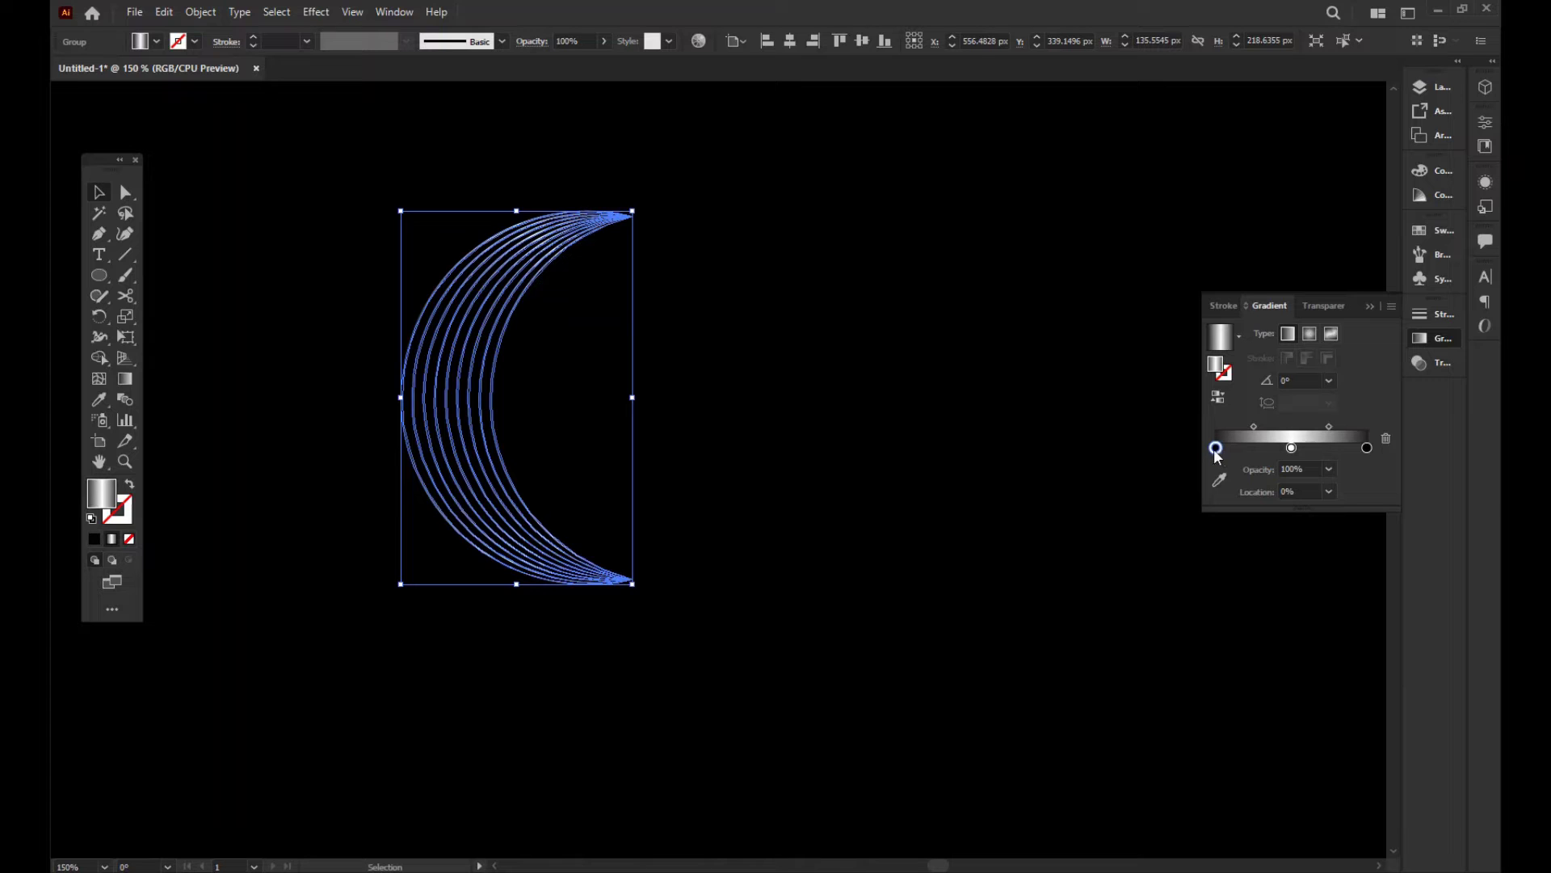
pyautogui.doubleClick(1214, 449)
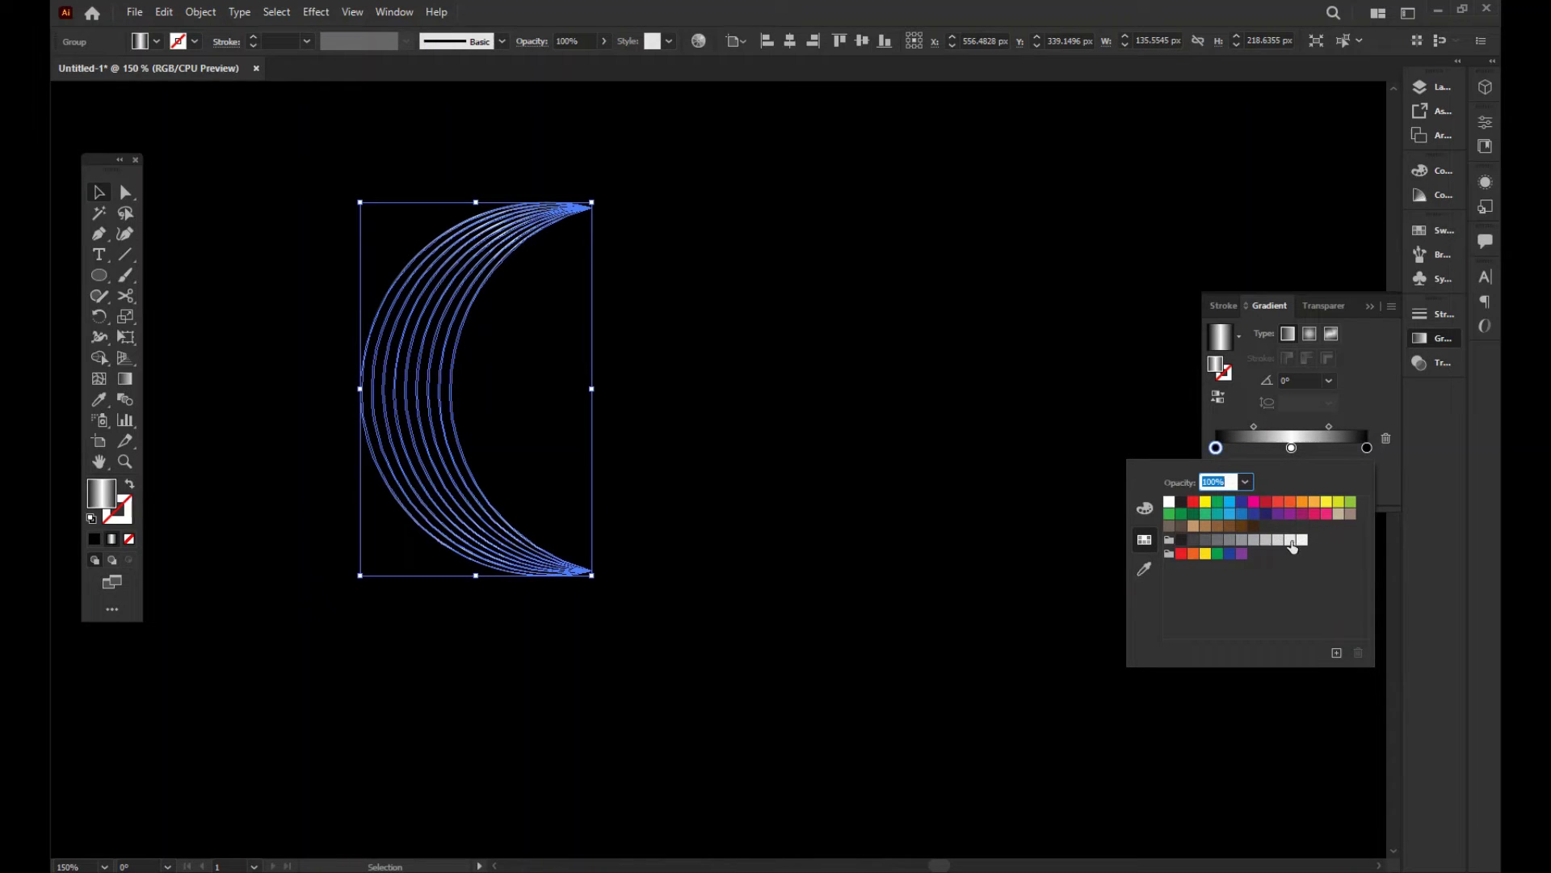
pyautogui.click(1265, 541)
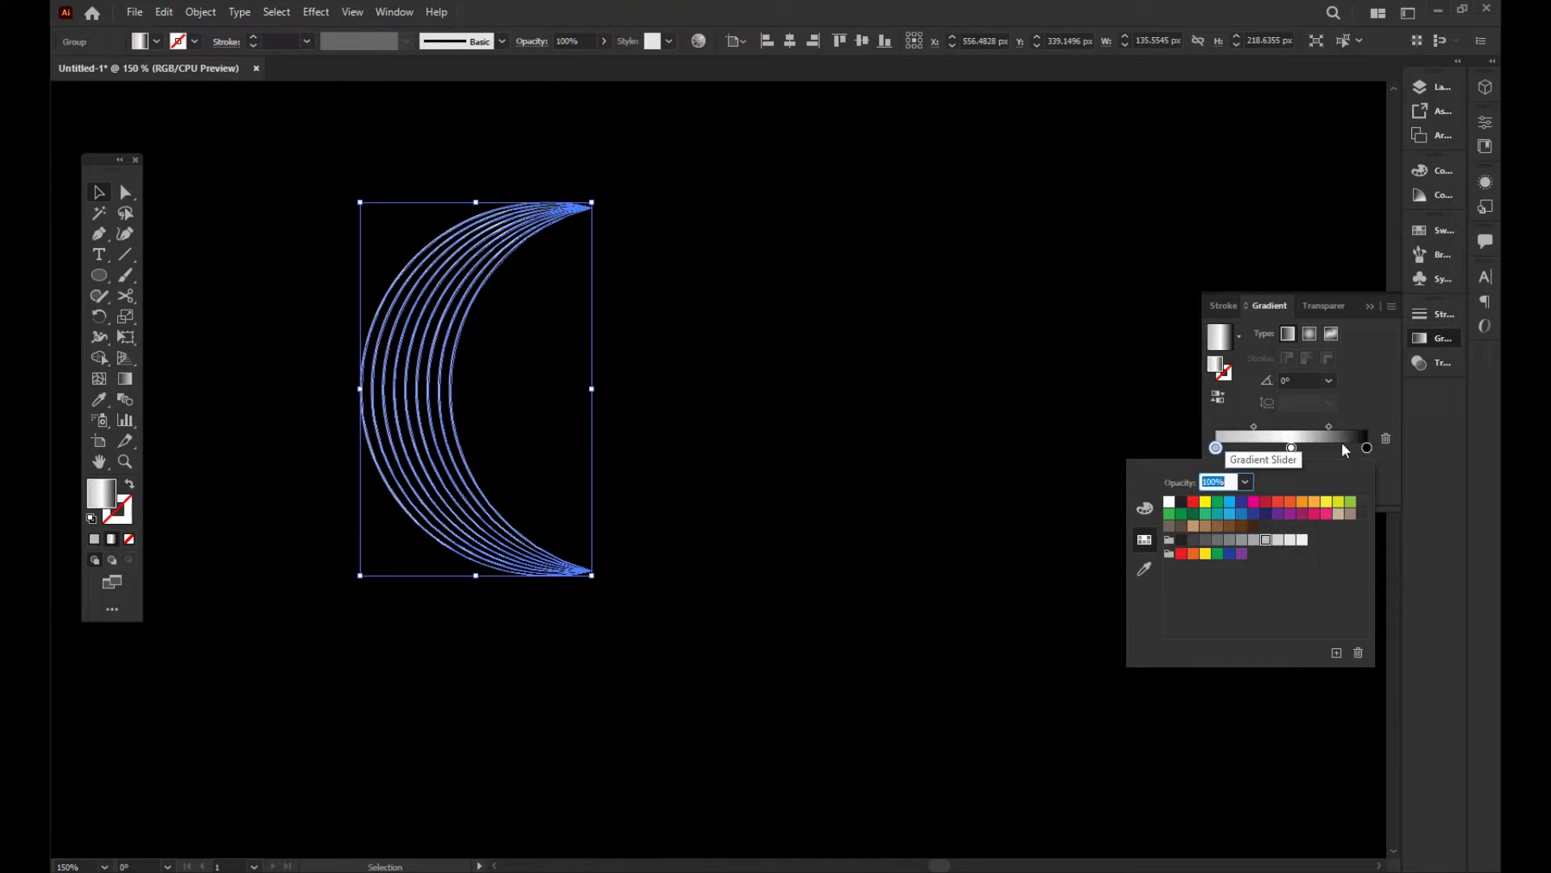
pyautogui.doubleClick(1367, 448)
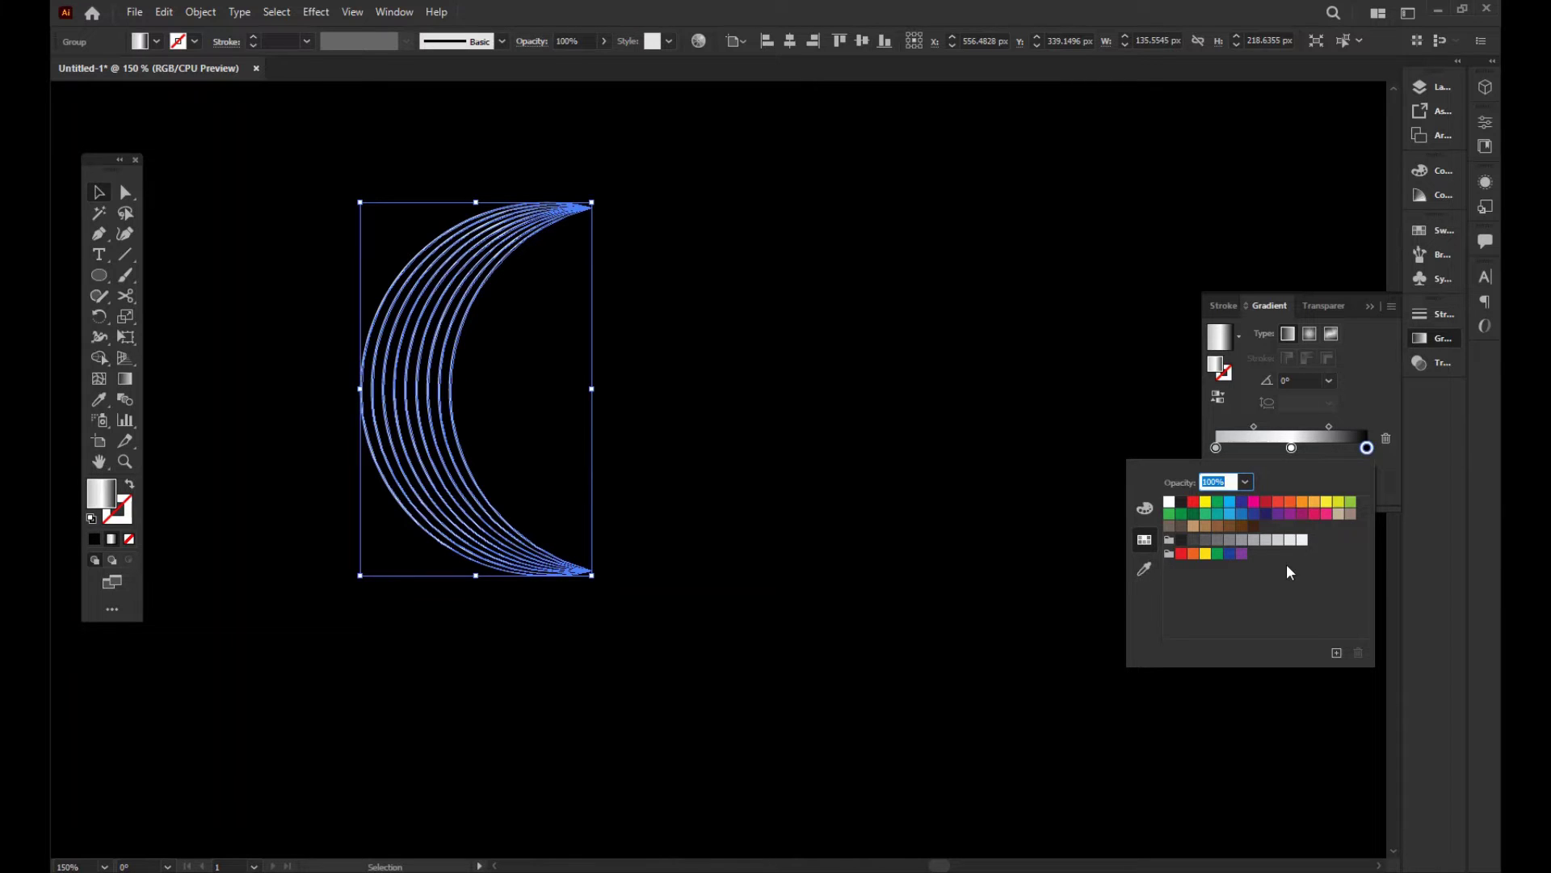
pyautogui.click(1267, 541)
pyautogui.click(987, 443)
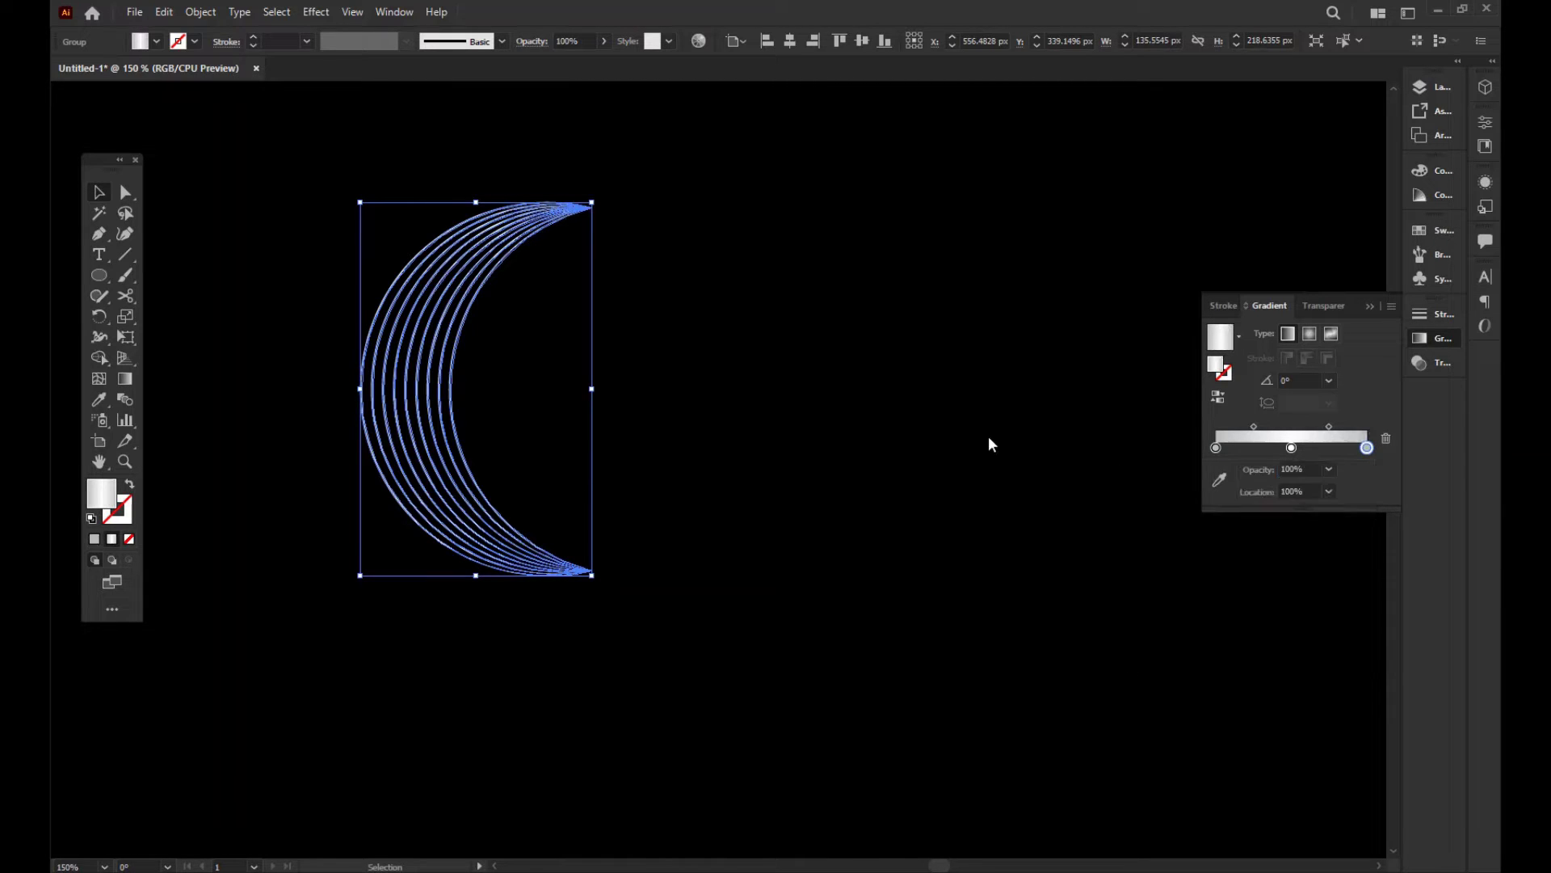
pyautogui.click(432, 346)
# Switch the gradient to Radial and move the crescent group higher on the artboard.
pyautogui.click(1310, 335)
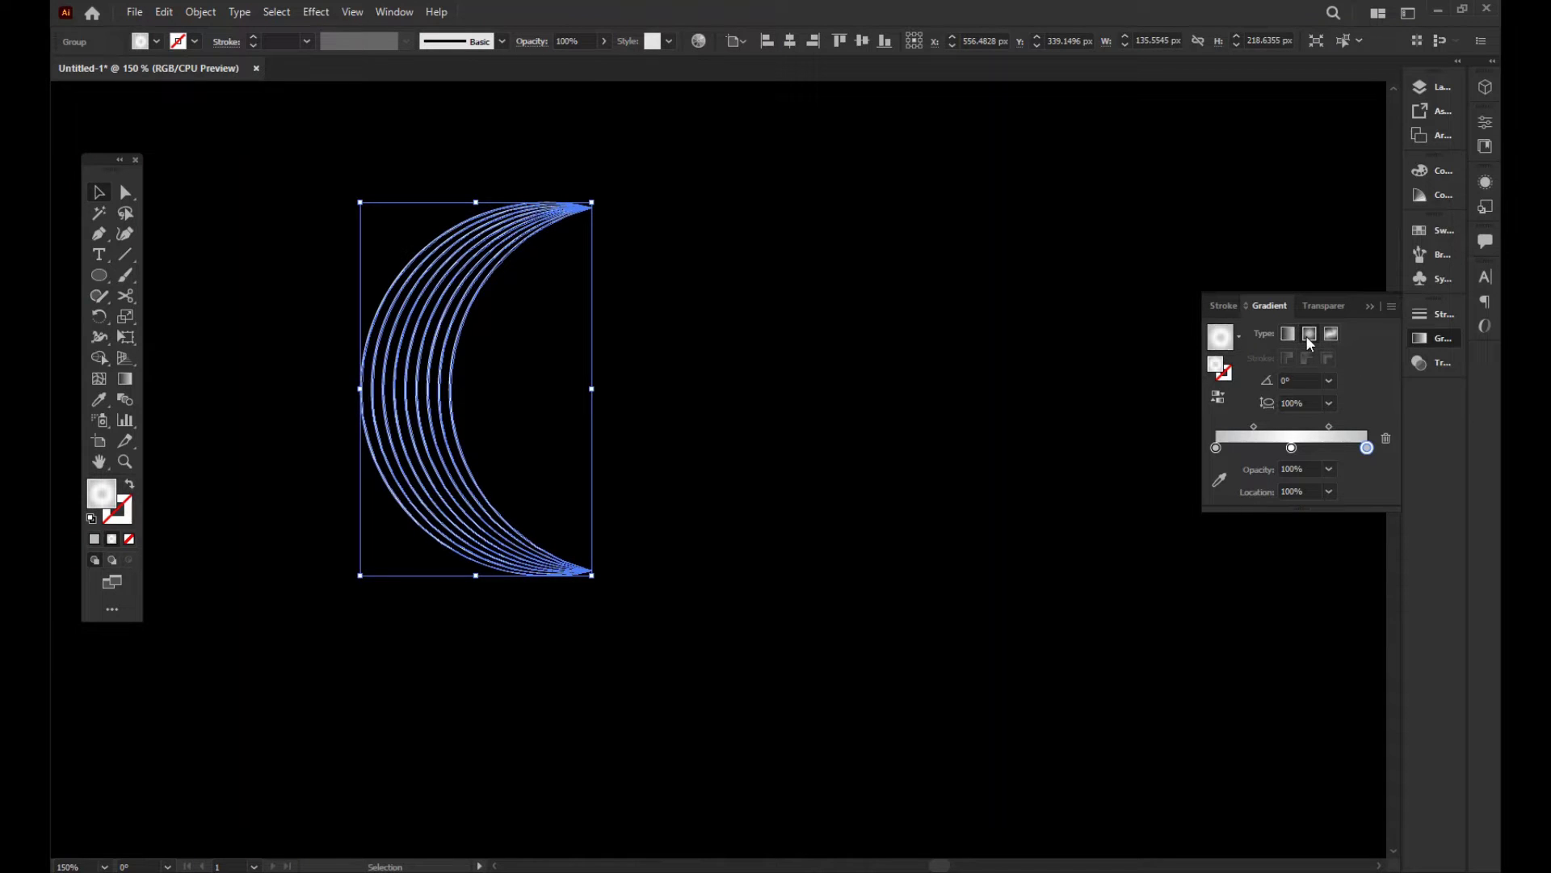
pyautogui.click(940, 451)
pyautogui.click(482, 287)
pyautogui.click(775, 428)
pyautogui.moveTo(776, 428); pyautogui.dragTo(814, 519)
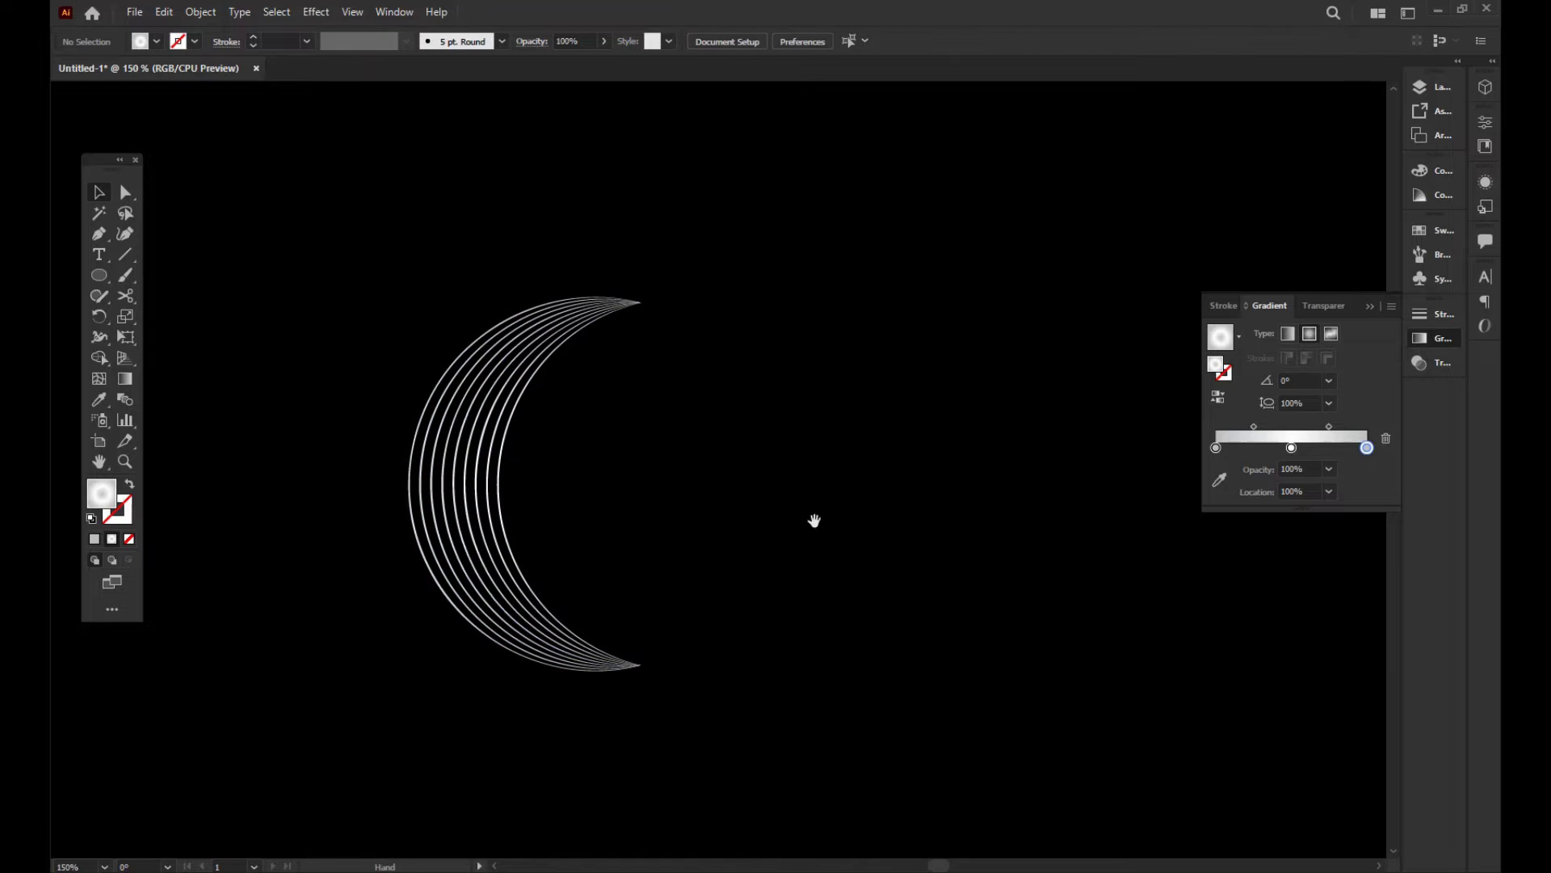
pyautogui.moveTo(429, 453); pyautogui.dragTo(421, 372)
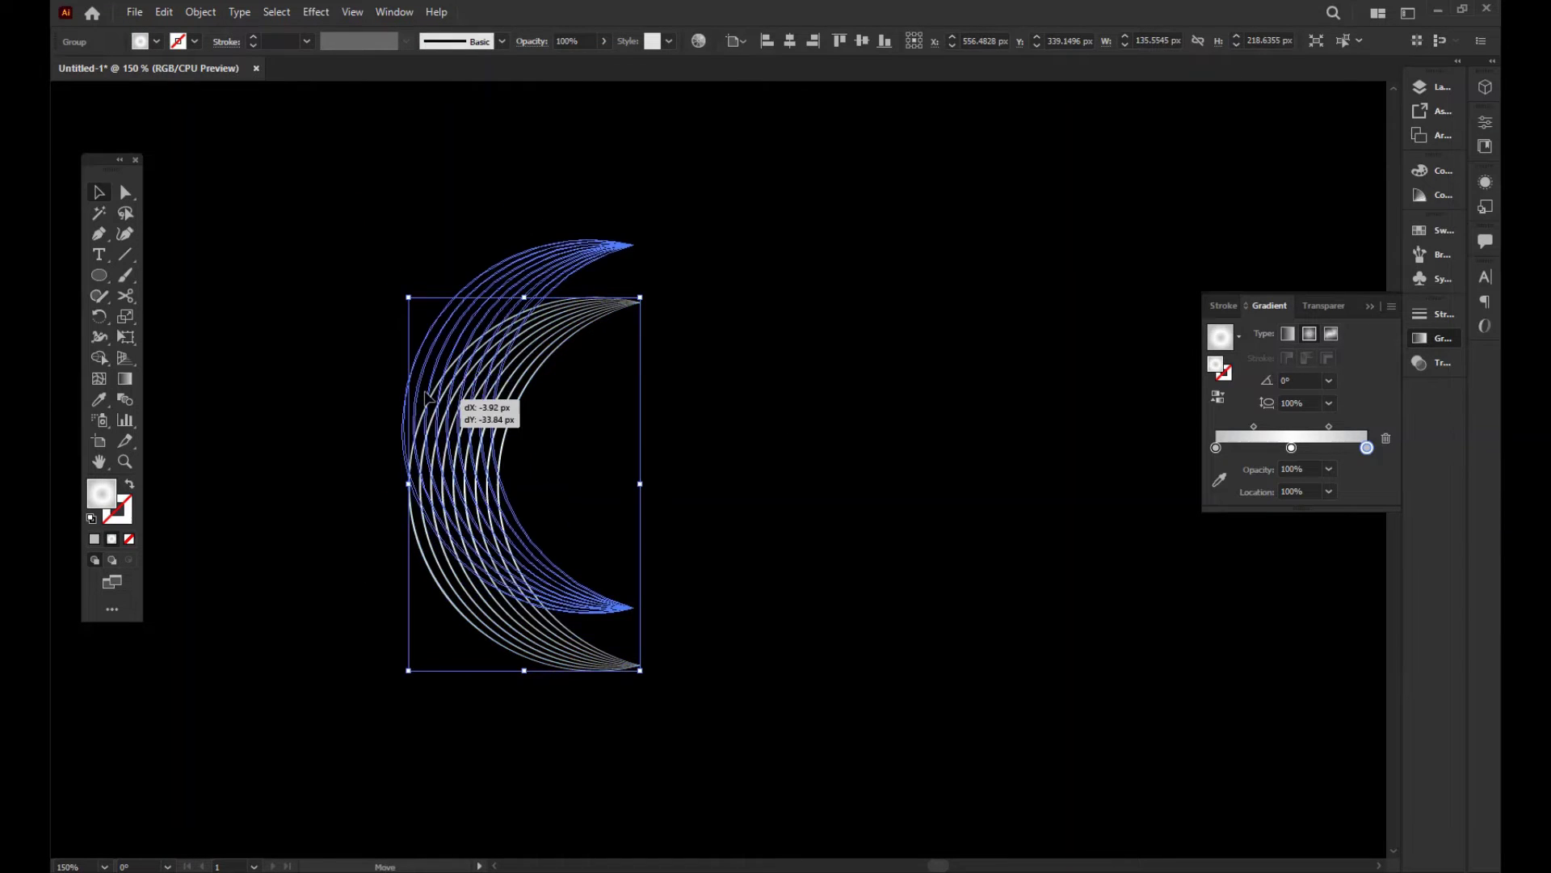
pyautogui.moveTo(751, 398); pyautogui.dragTo(647, 397)
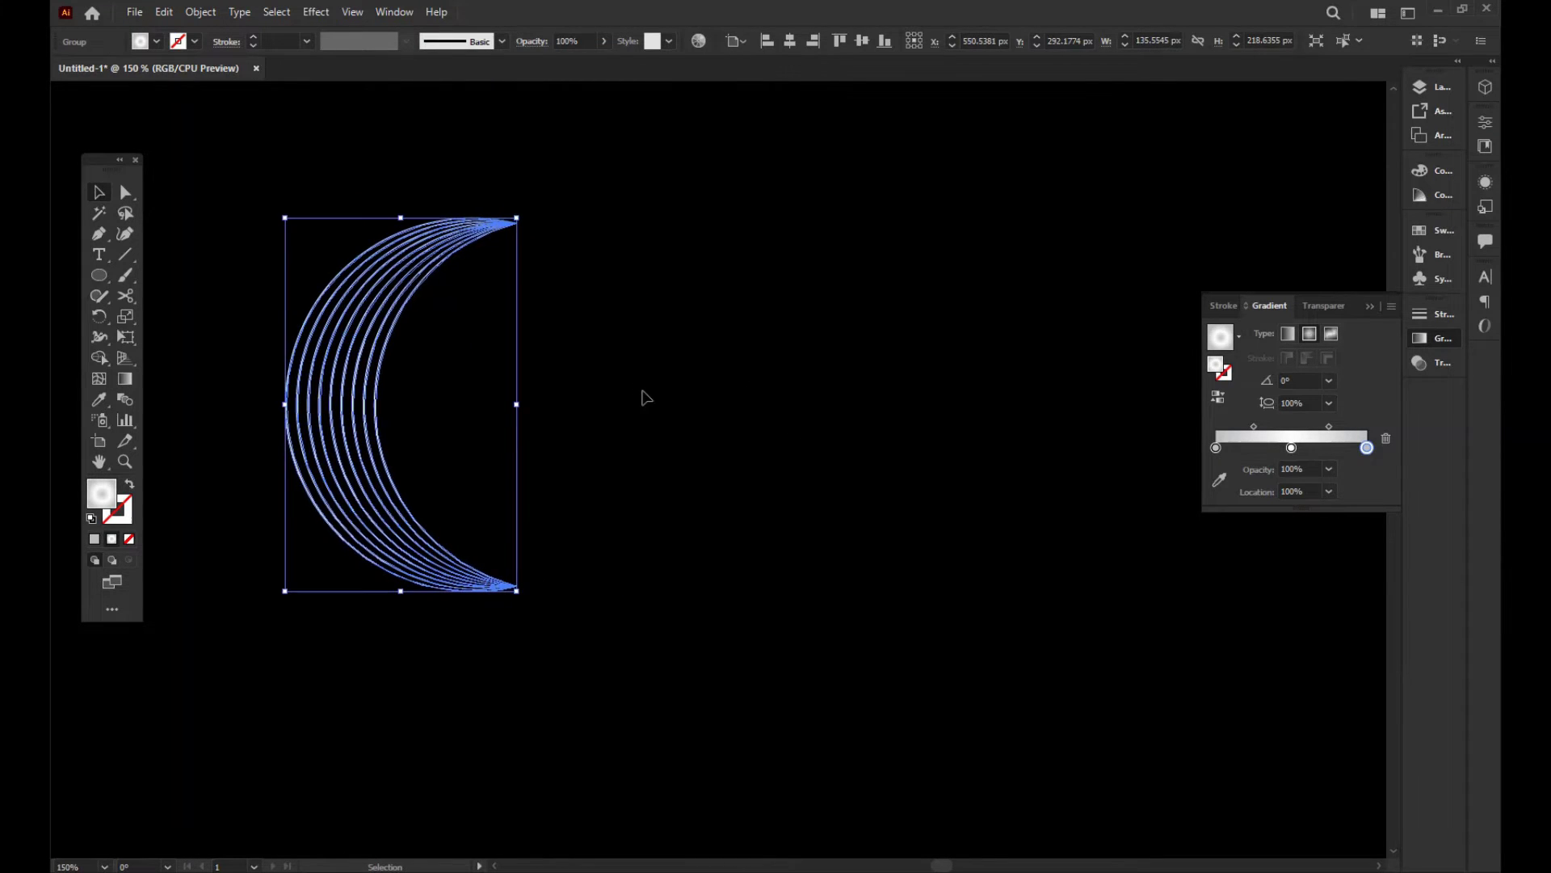
# Add a Transform effect to the crescent with a 45° rotation angle.
pyautogui.click(316, 11)
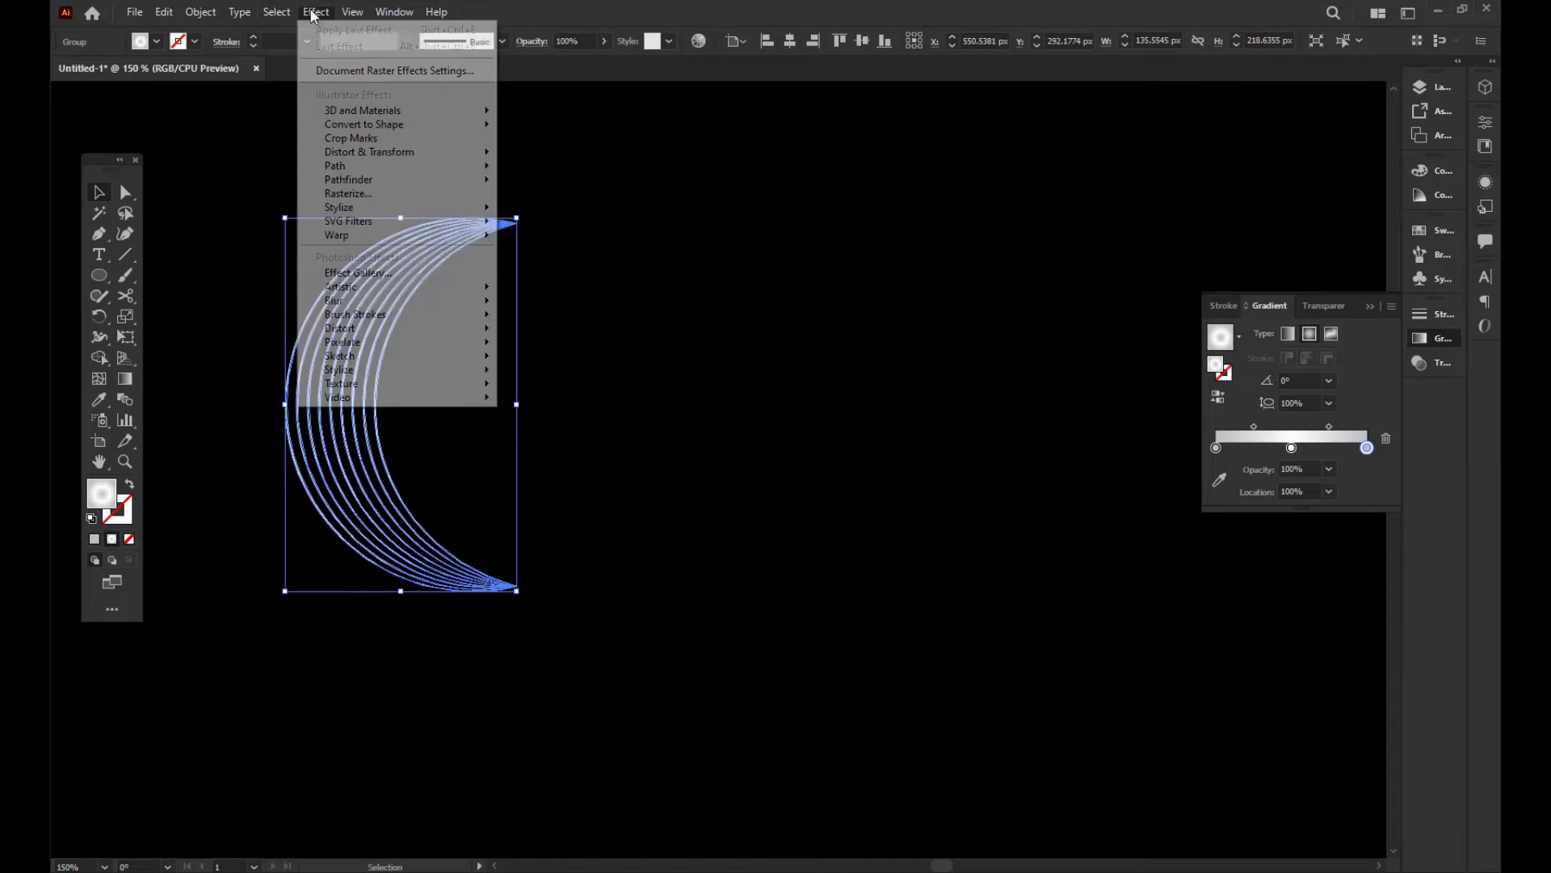
pyautogui.click(352, 11)
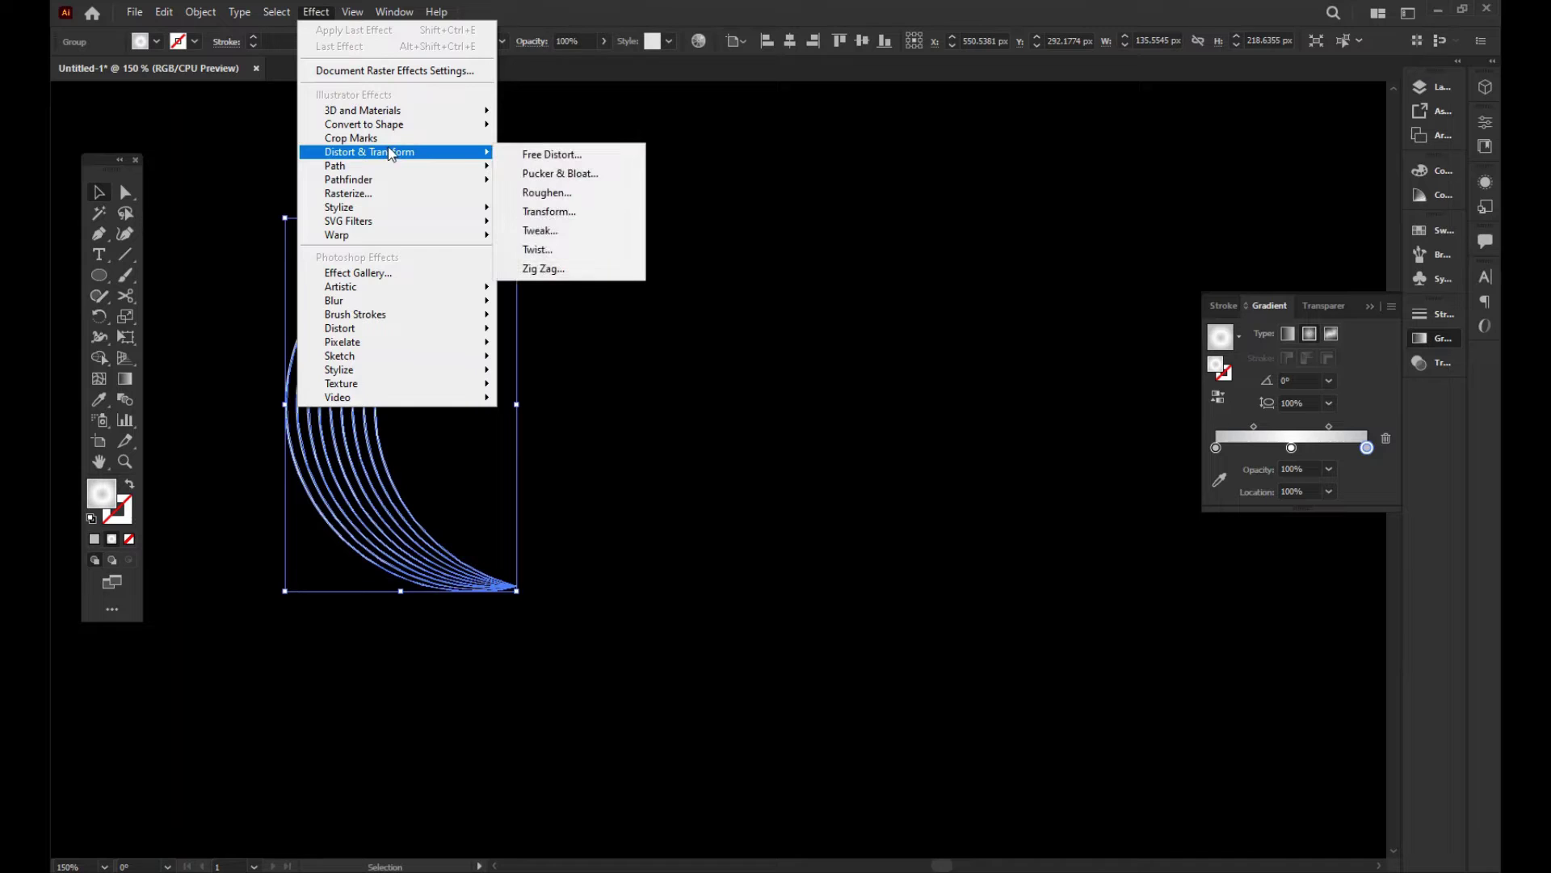
pyautogui.click(555, 213)
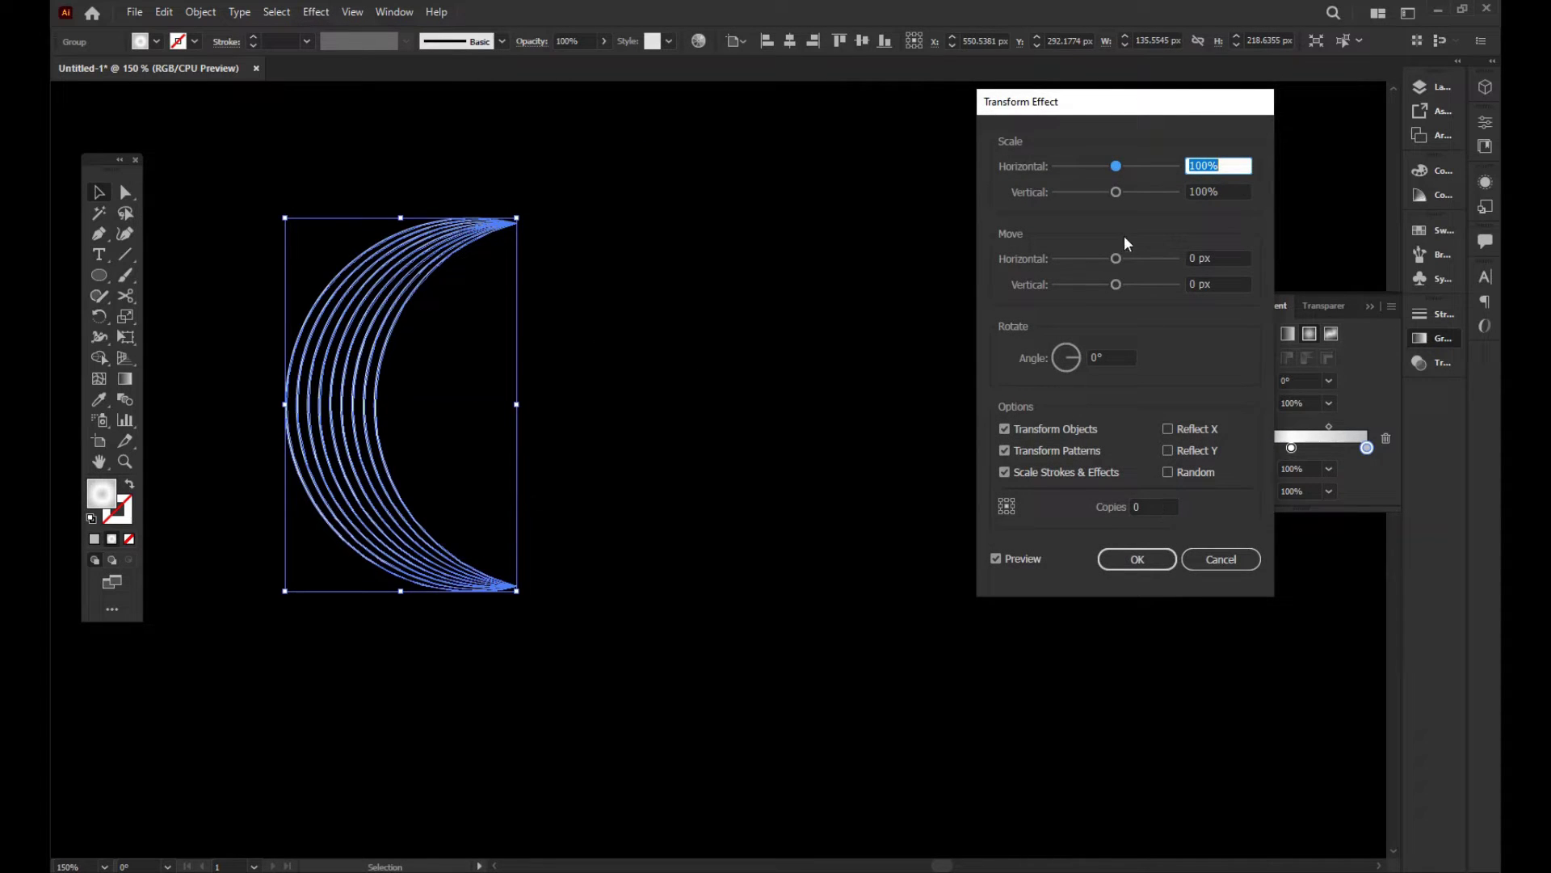
pyautogui.click(1139, 506)
pyautogui.write('6')
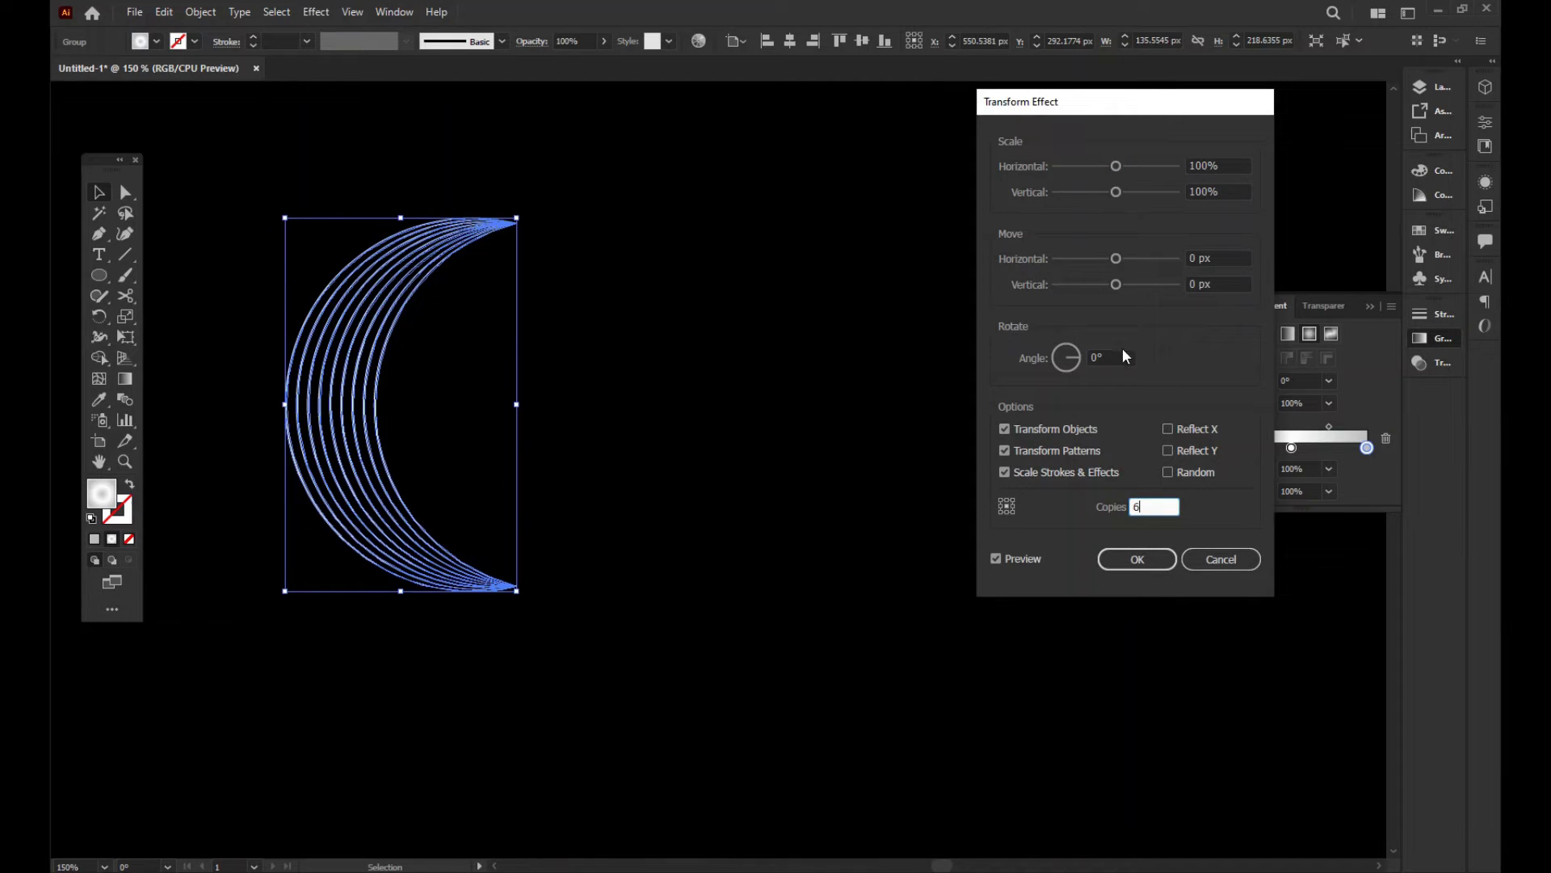
pyautogui.press('Tab')
pyautogui.write('45')
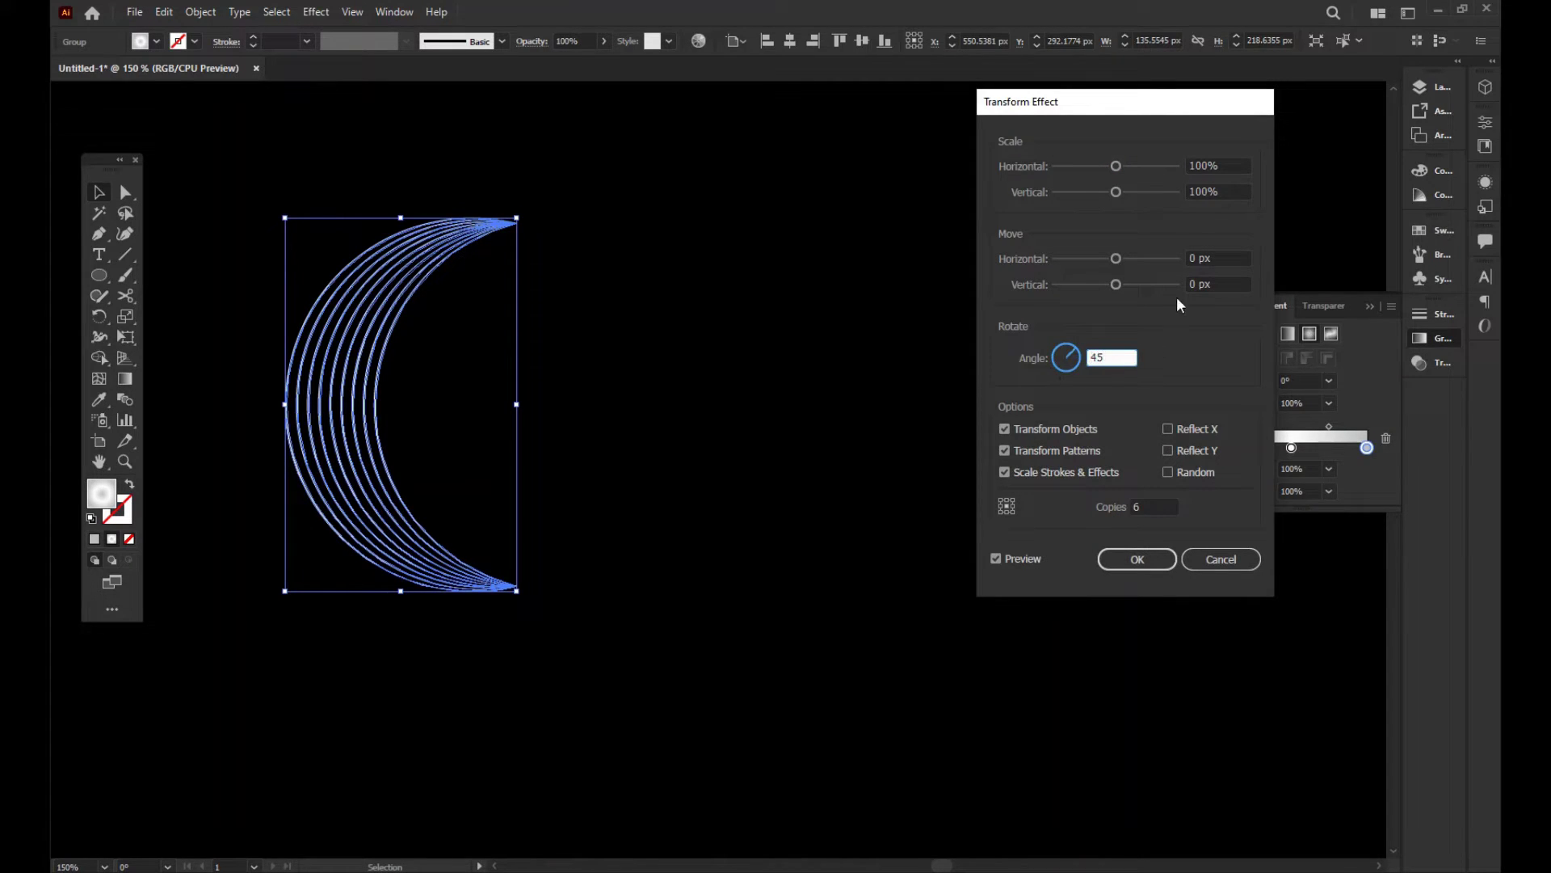
pyautogui.moveTo(1116, 259)
pyautogui.mouseDown()
pyautogui.moveTo(1173, 261)
pyautogui.moveTo(1146, 259)
pyautogui.moveTo(1124, 288)
pyautogui.moveTo(1148, 284)
pyautogui.moveTo(1111, 284)
pyautogui.moveTo(1133, 284)
pyautogui.moveTo(1087, 260)
pyautogui.moveTo(1176, 285)
pyautogui.moveTo(1086, 260)
pyautogui.mouseUp()
# Set the Transform to Move Horizontal -28 px, Vertical 71 px and 7 copies, and apply it.
pyautogui.click(1134, 284)
pyautogui.click(1146, 506)
pyautogui.press('Up')
pyautogui.moveTo(1175, 284)
pyautogui.mouseDown()
pyautogui.moveTo(1095, 259)
pyautogui.moveTo(1156, 284)
pyautogui.mouseUp()
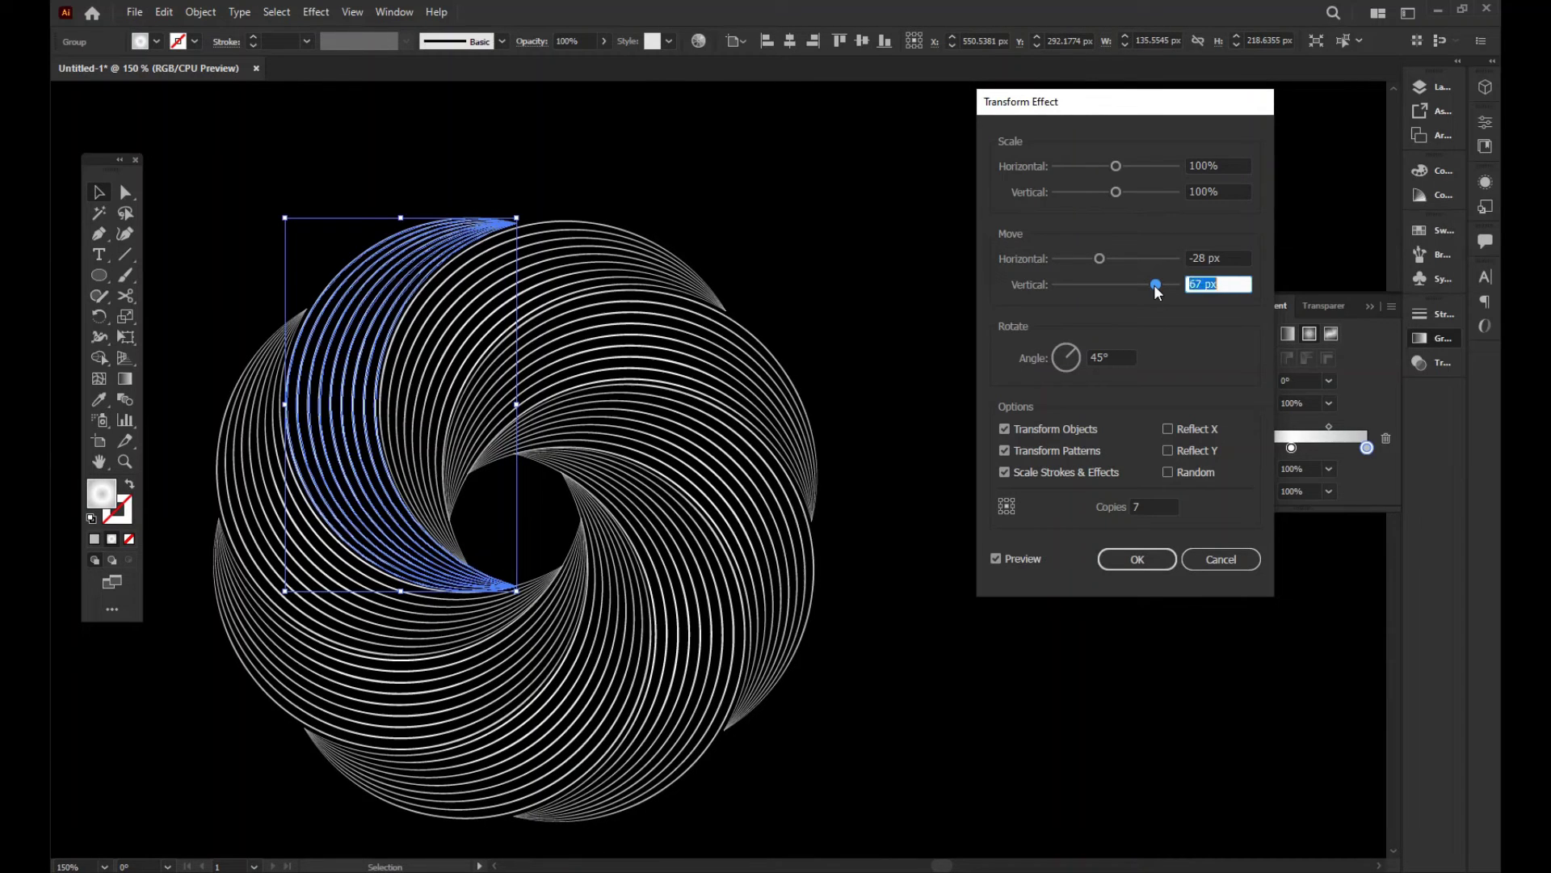
pyautogui.moveTo(1157, 284); pyautogui.dragTo(1159, 285)
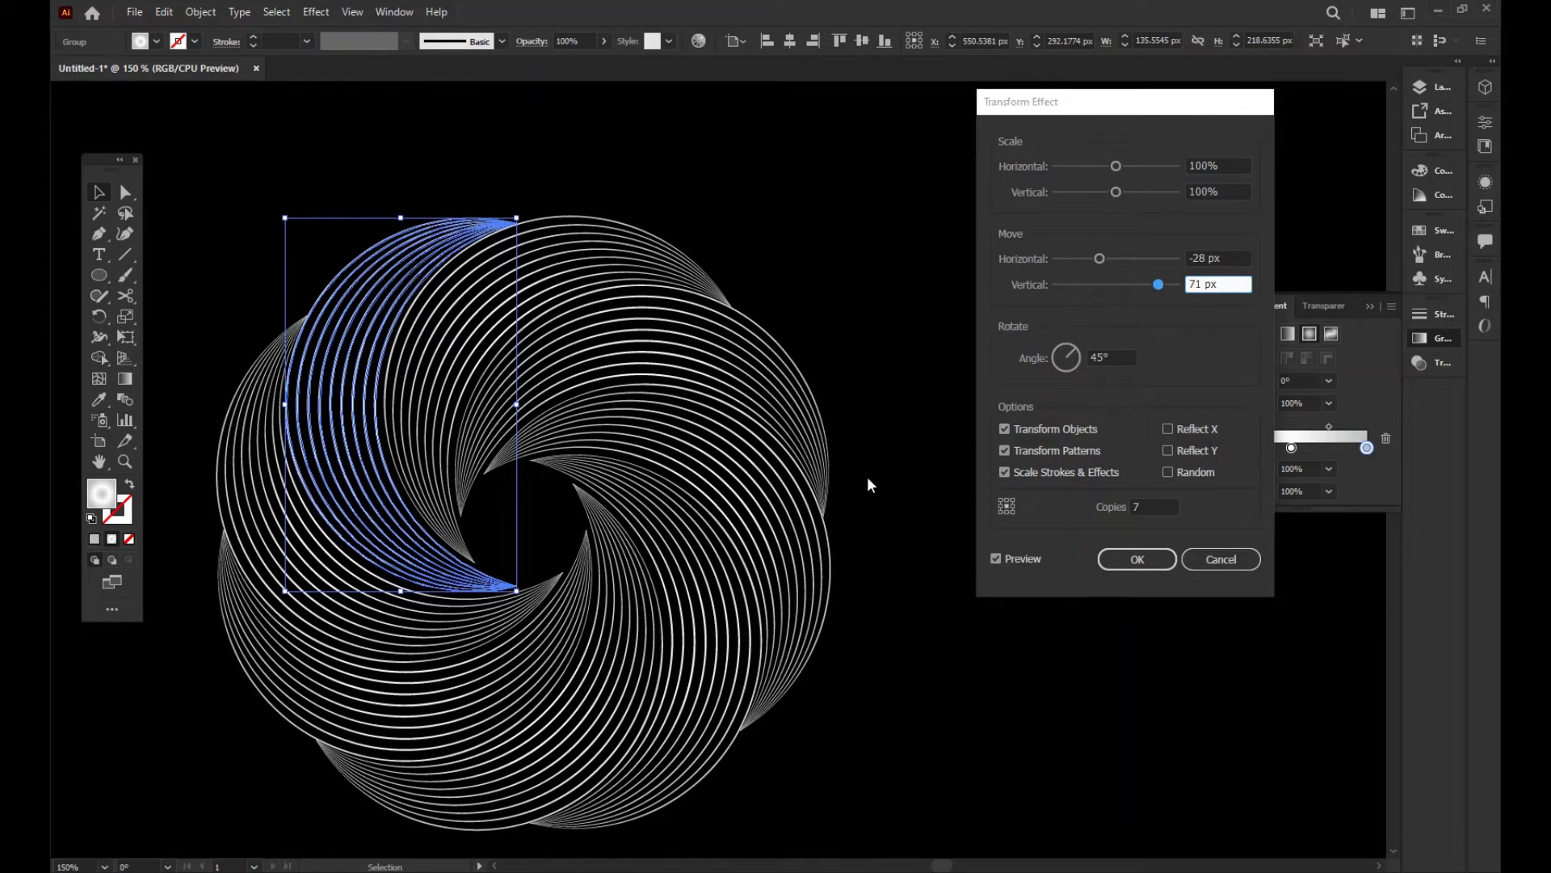
pyautogui.click(1135, 564)
# Fit the artboard in view and place a copy of the spiral beside the original.
pyautogui.press('a')
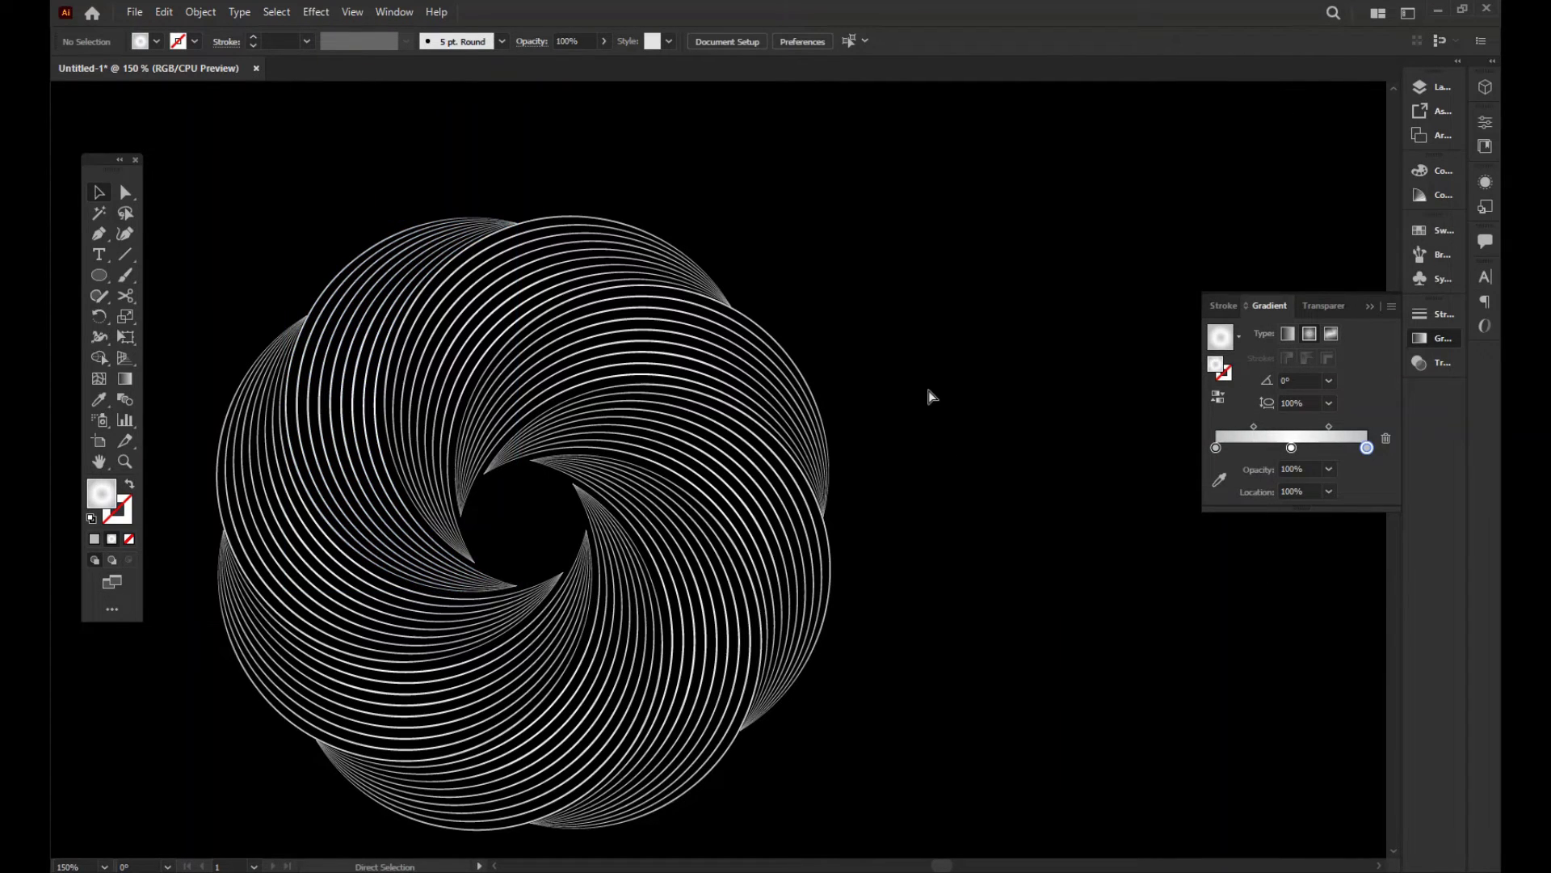
pyautogui.hotkey('ctrl', '-')
pyautogui.hotkey('ctrl', '-')
pyautogui.press('v')
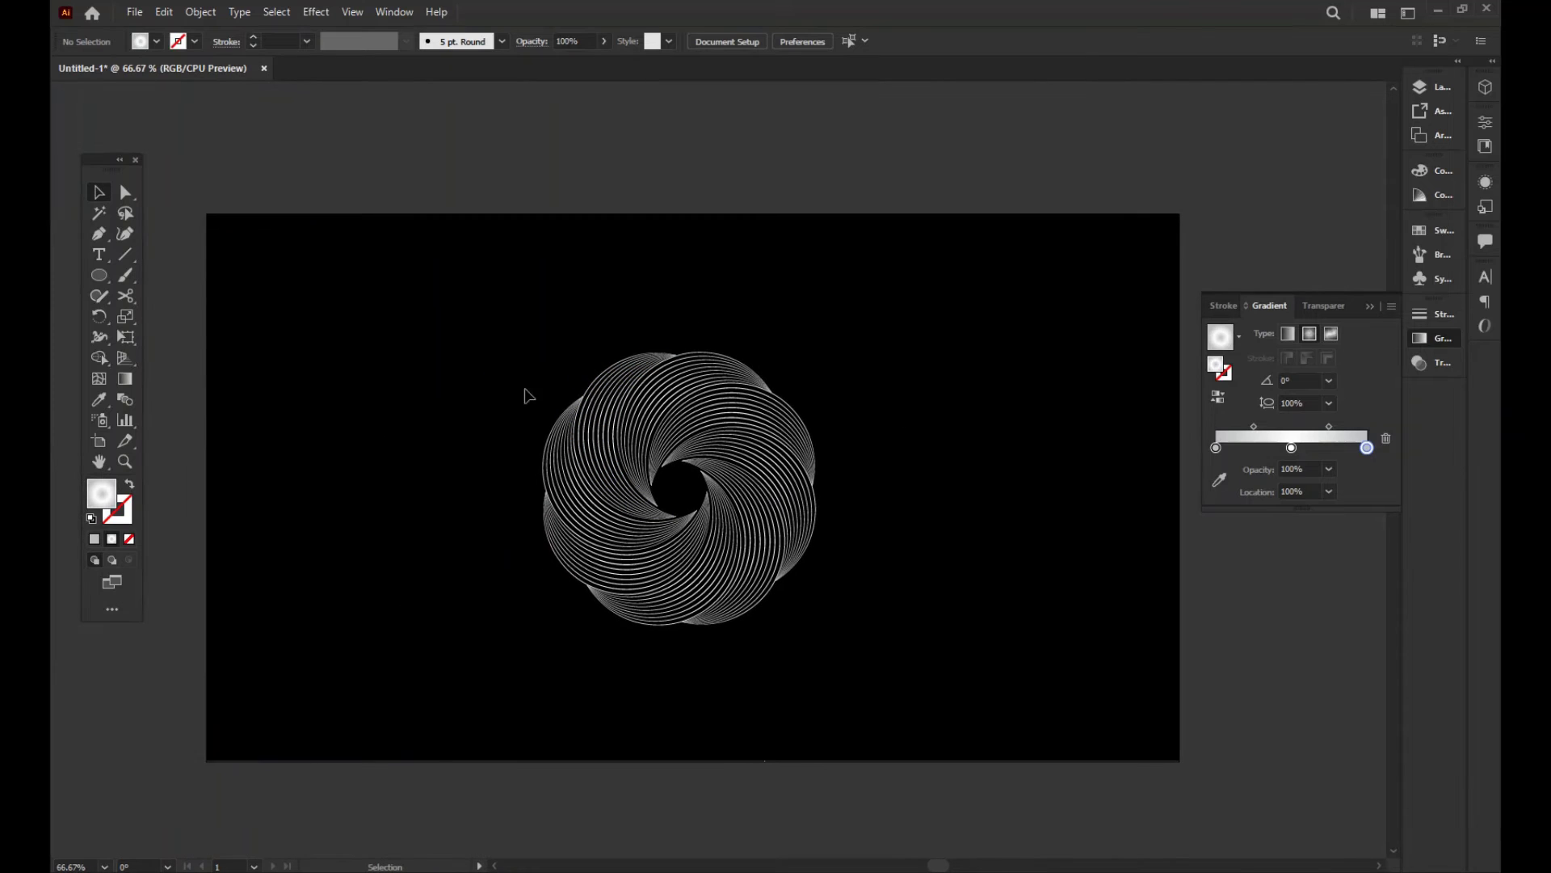
pyautogui.click(607, 467)
pyautogui.moveTo(432, 447); pyautogui.dragTo(705, 443)
pyautogui.hscroll(5, 808, 549)
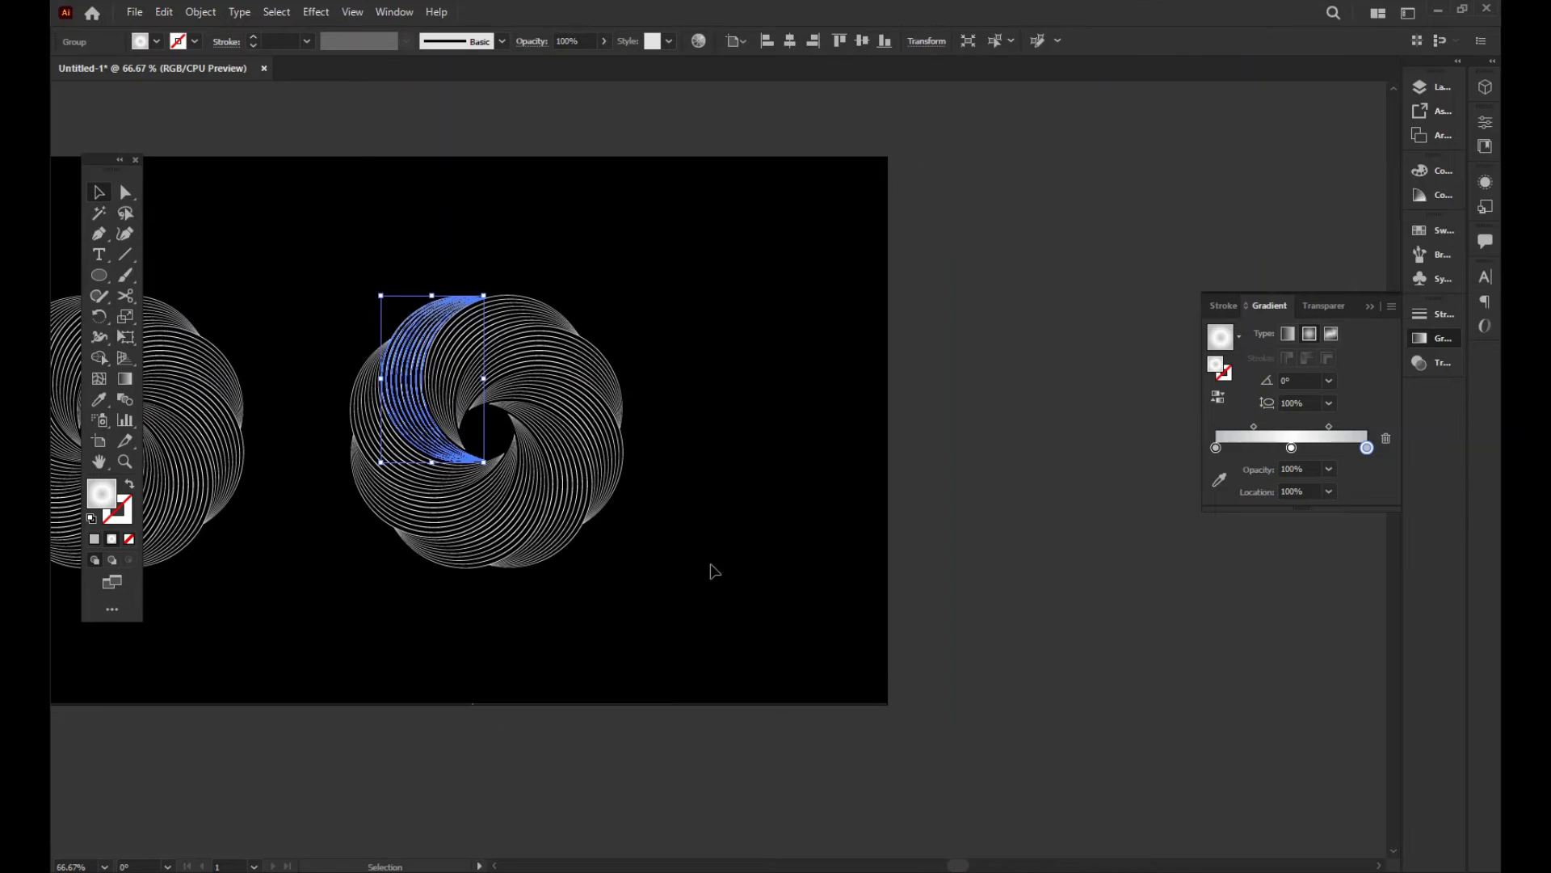
# Add a second Transform effect to the copy: 7 copies, 45° angle, Move Horizontal -21 px.
pyautogui.click(317, 13)
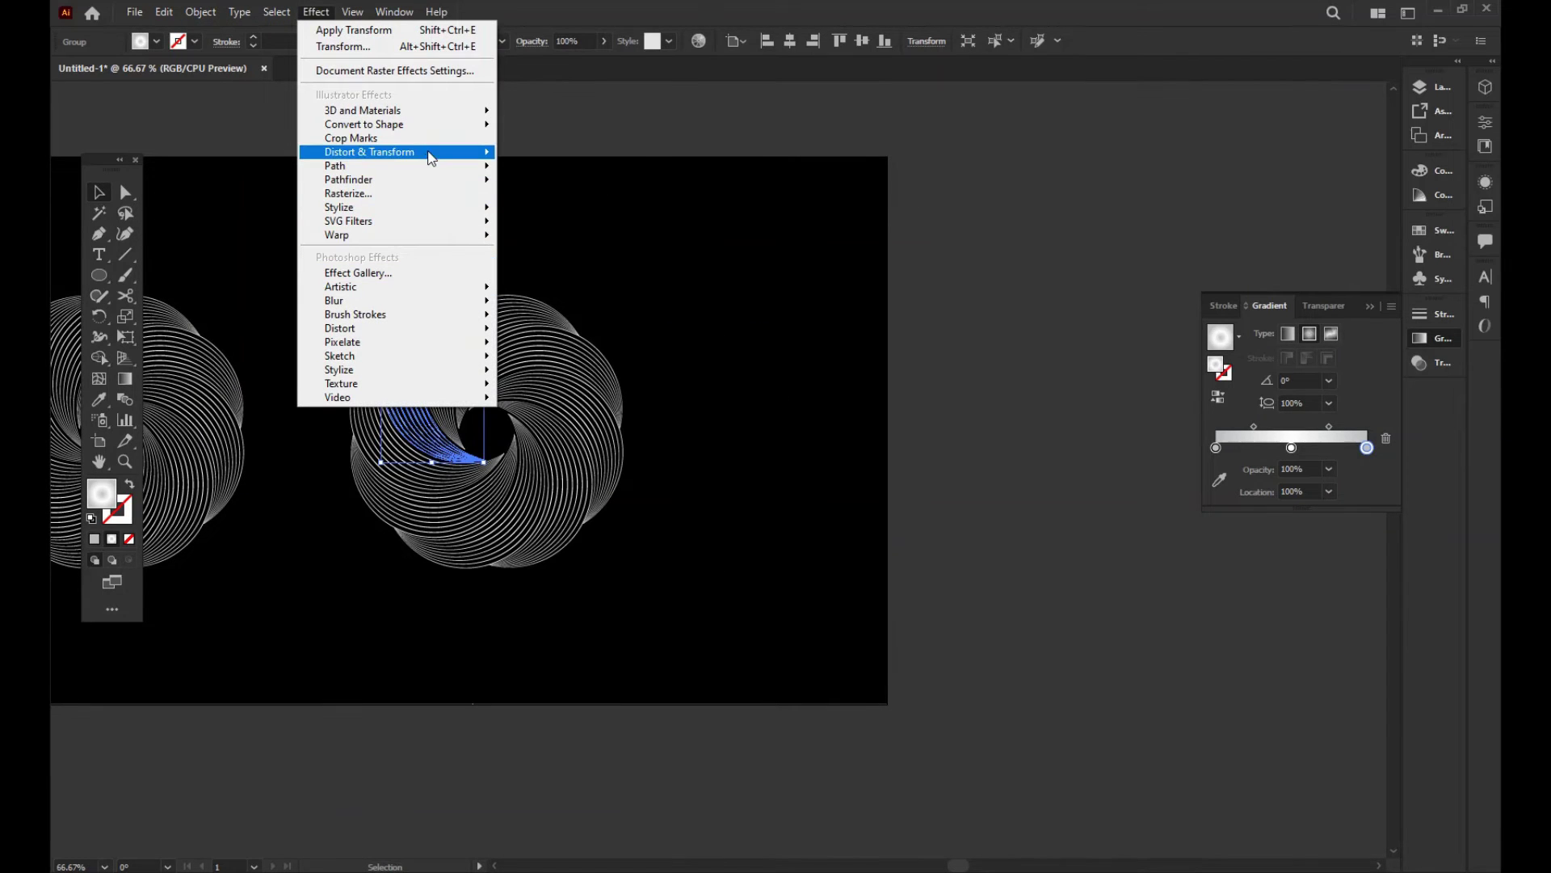
pyautogui.click(579, 212)
pyautogui.click(877, 479)
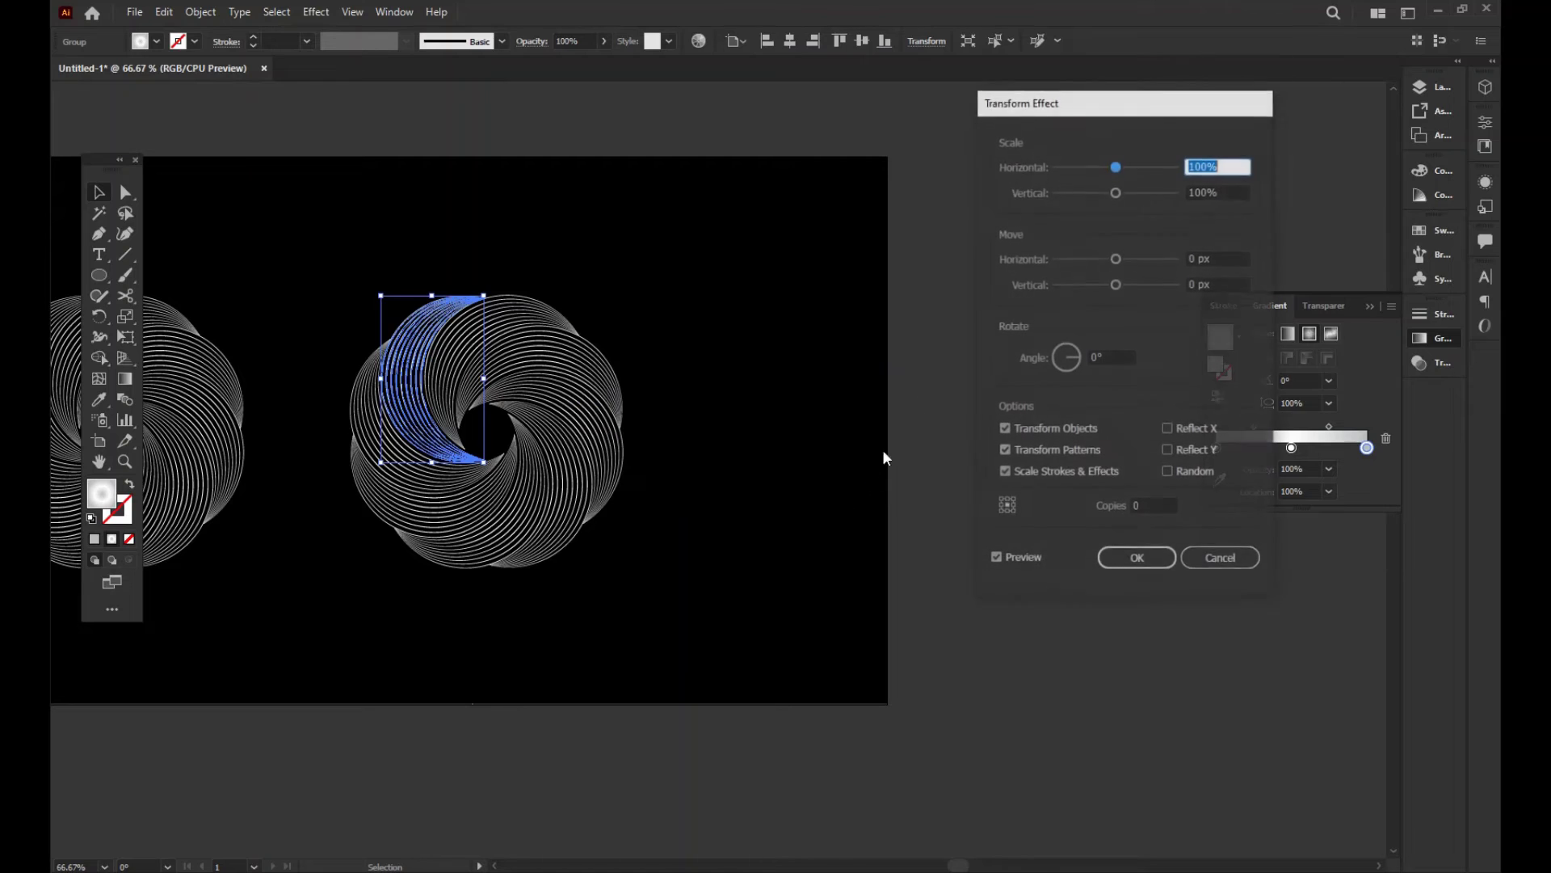
pyautogui.moveTo(1131, 103); pyautogui.dragTo(1014, 96)
pyautogui.click(1023, 500)
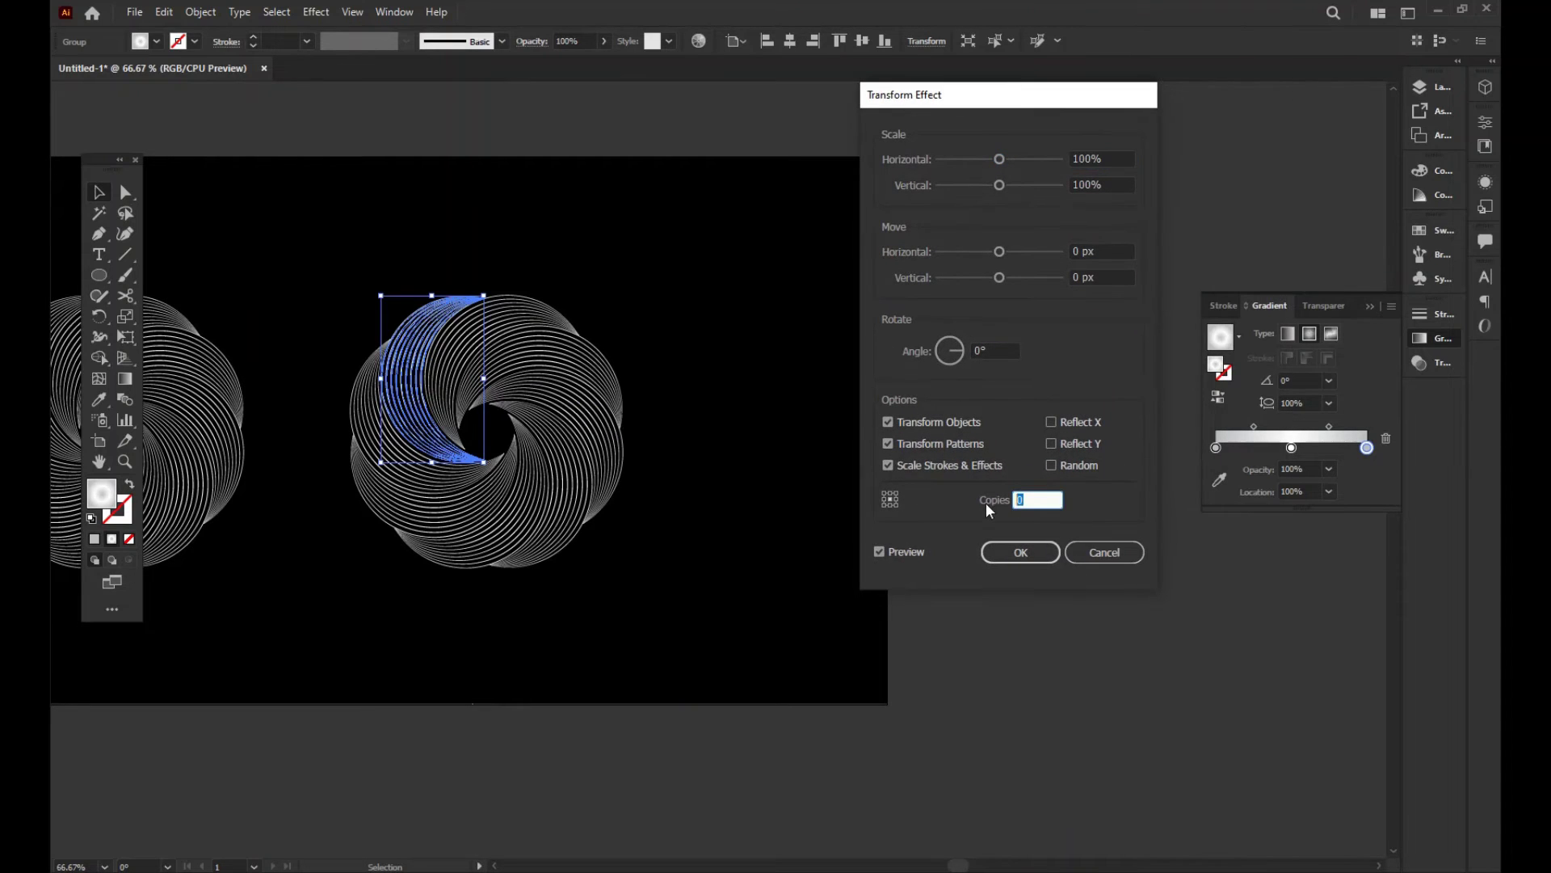
pyautogui.write('6')
pyautogui.click(1007, 349)
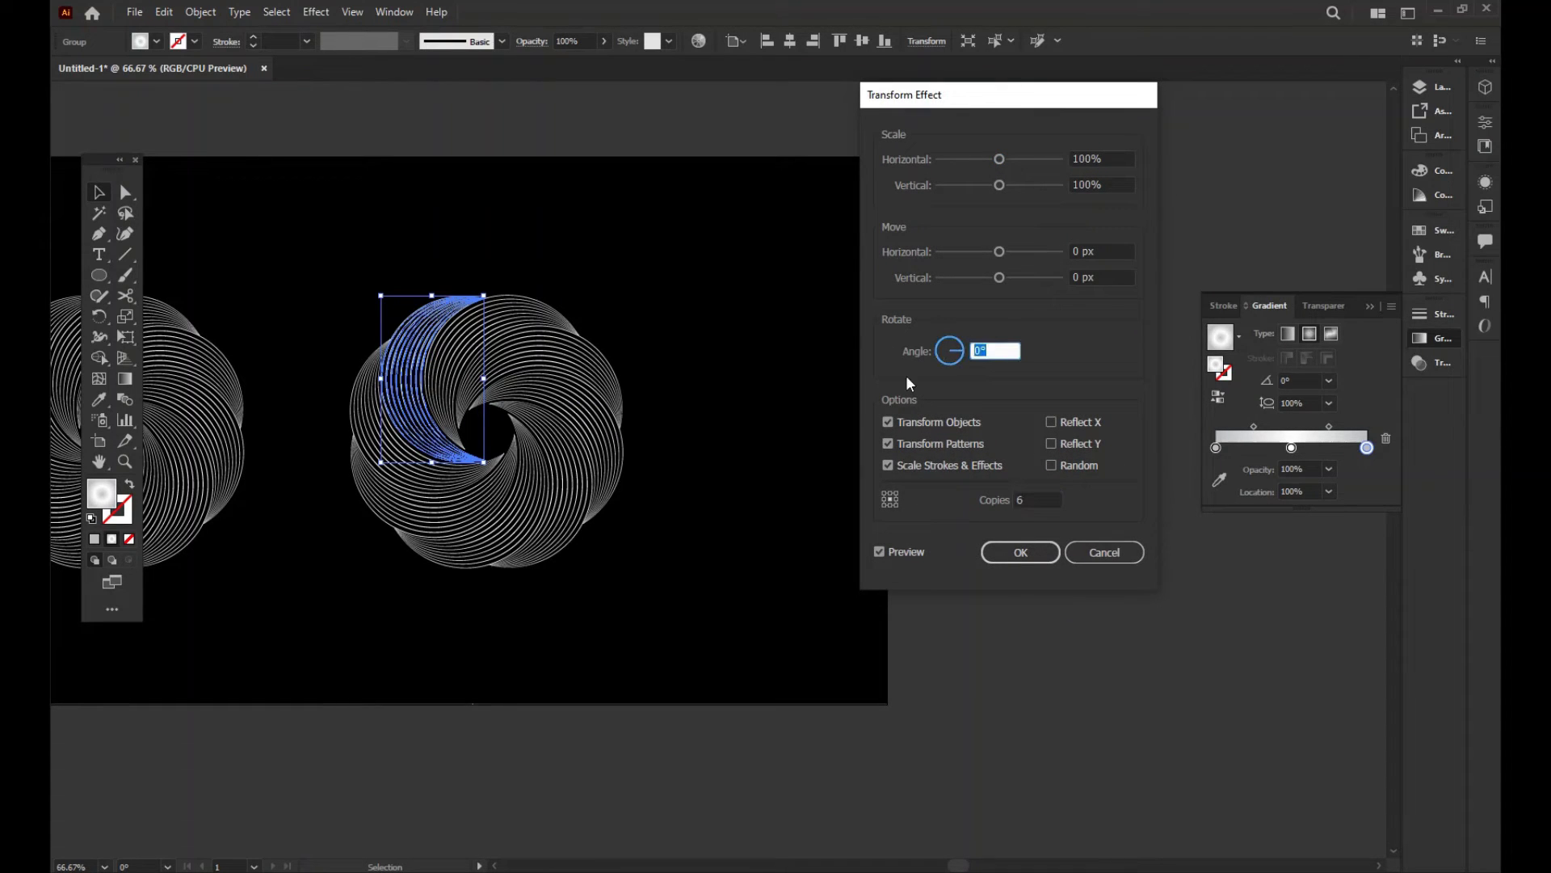
pyautogui.write('45')
pyautogui.moveTo(999, 252)
pyautogui.mouseDown()
pyautogui.moveTo(1024, 252)
pyautogui.moveTo(1024, 277)
pyautogui.moveTo(956, 281)
pyautogui.moveTo(1044, 251)
pyautogui.moveTo(984, 278)
pyautogui.moveTo(1002, 279)
pyautogui.moveTo(939, 278)
pyautogui.moveTo(1038, 254)
pyautogui.moveTo(968, 253)
pyautogui.moveTo(987, 253)
pyautogui.mouseUp()
pyautogui.click(1015, 501)
pyautogui.press('Up')
pyautogui.click(1028, 553)
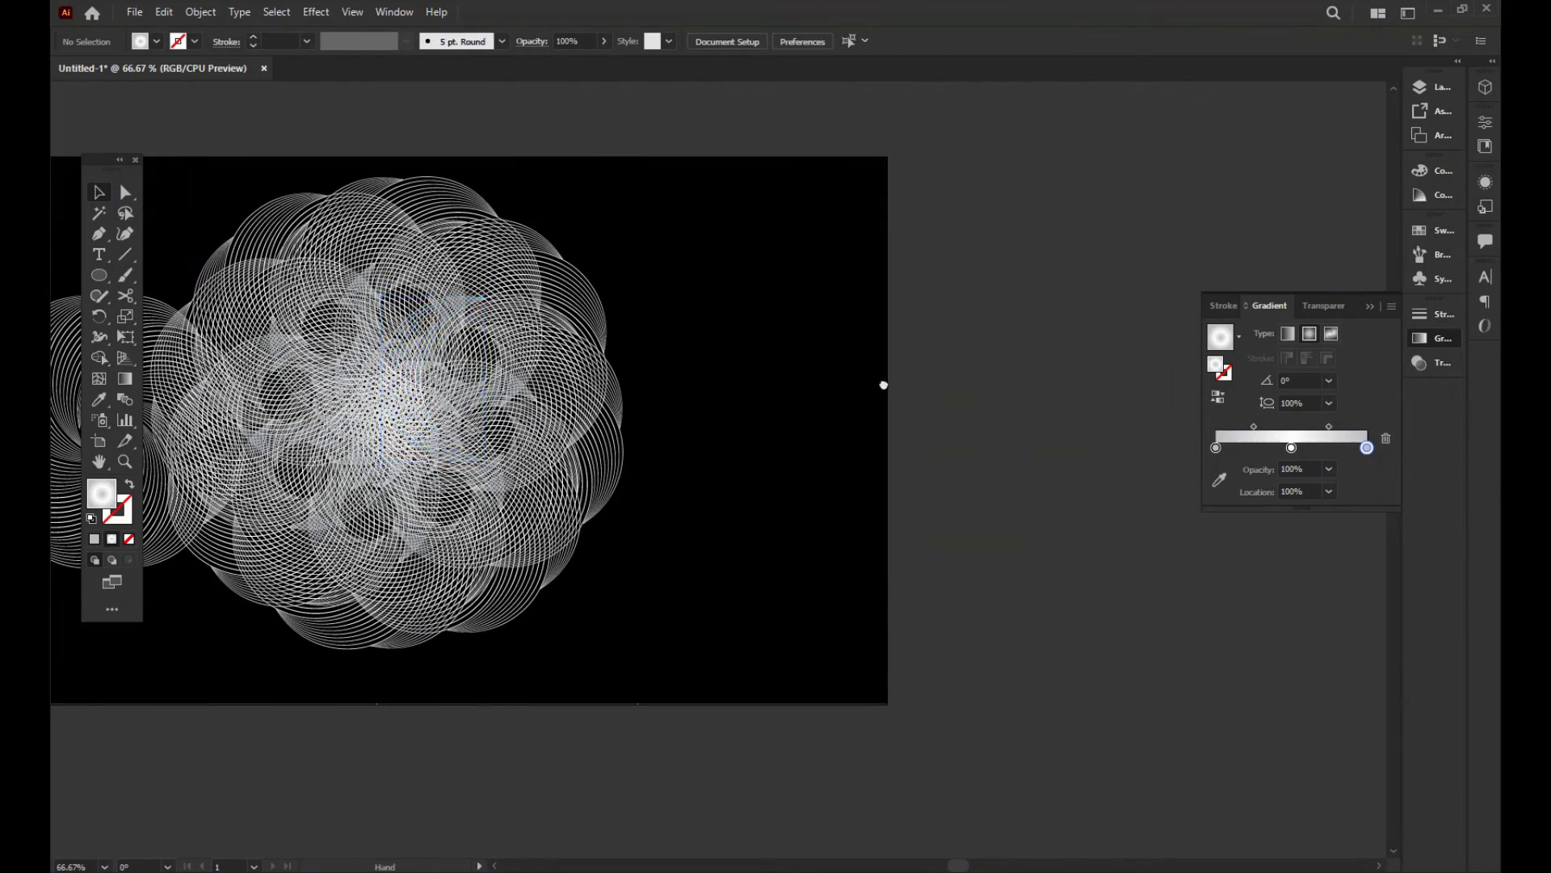
# Reposition and rescale the flower's central crescent, then nudge it down twice with Shift+Down.
pyautogui.moveTo(544, 489); pyautogui.dragTo(670, 483)
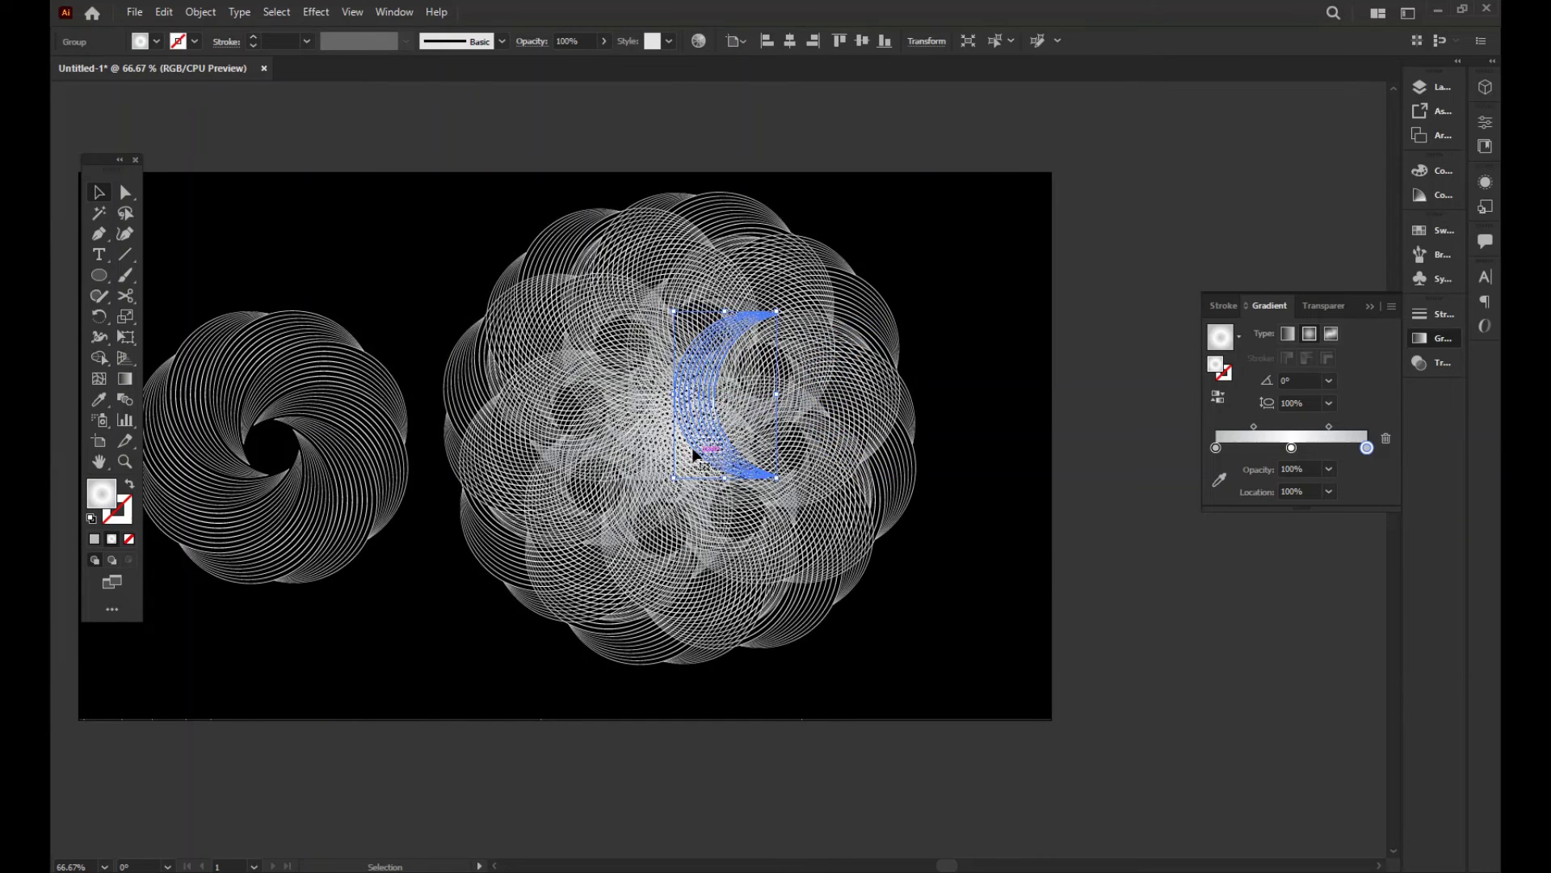
pyautogui.moveTo(723, 428); pyautogui.dragTo(838, 446)
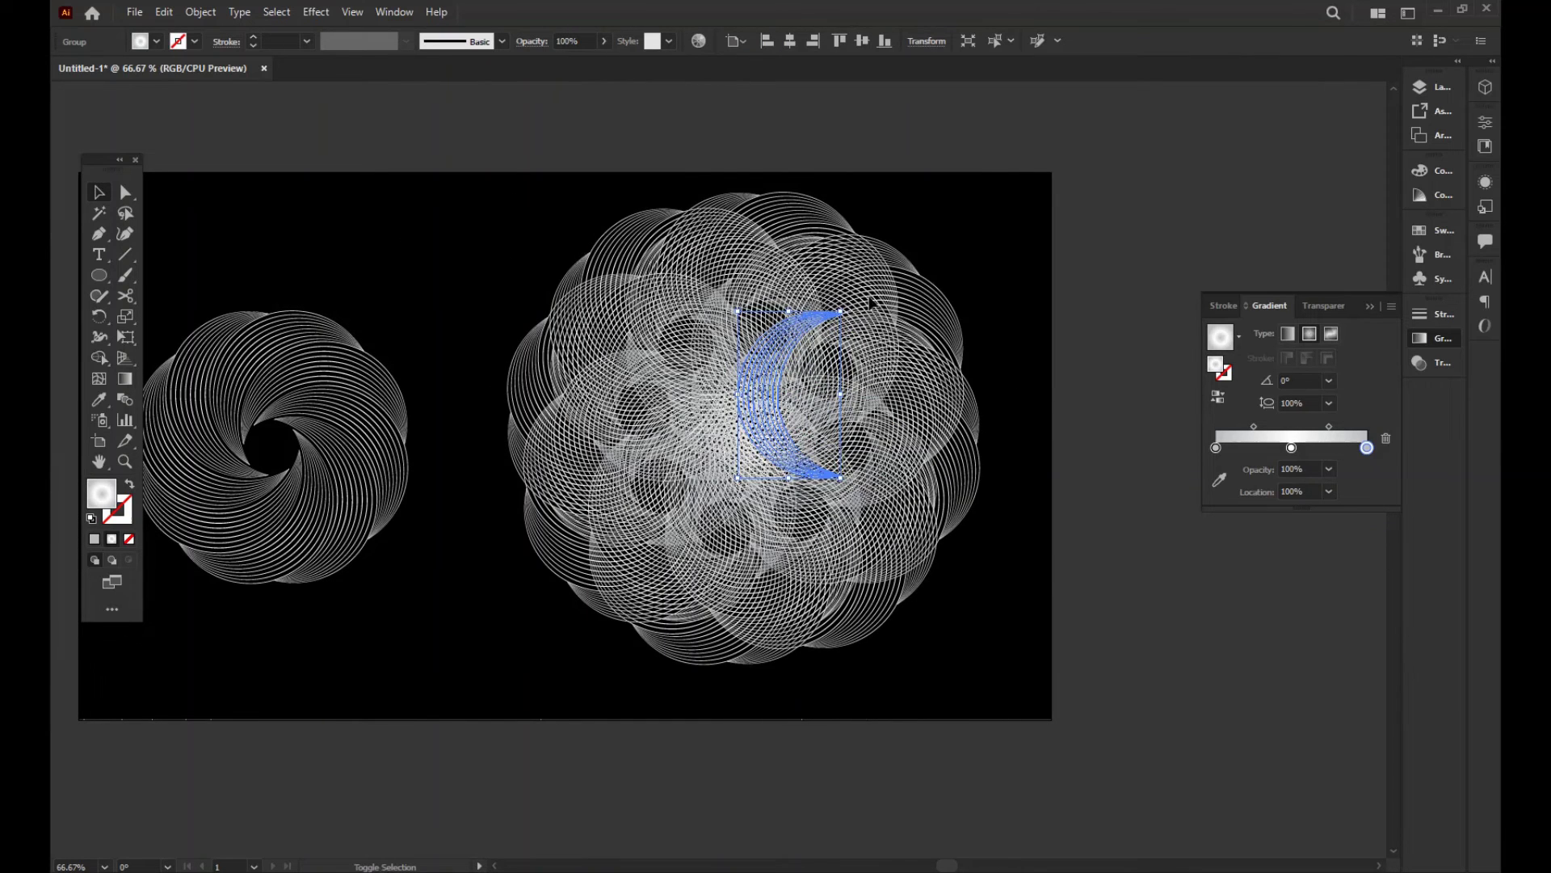
pyautogui.moveTo(841, 309); pyautogui.dragTo(824, 337)
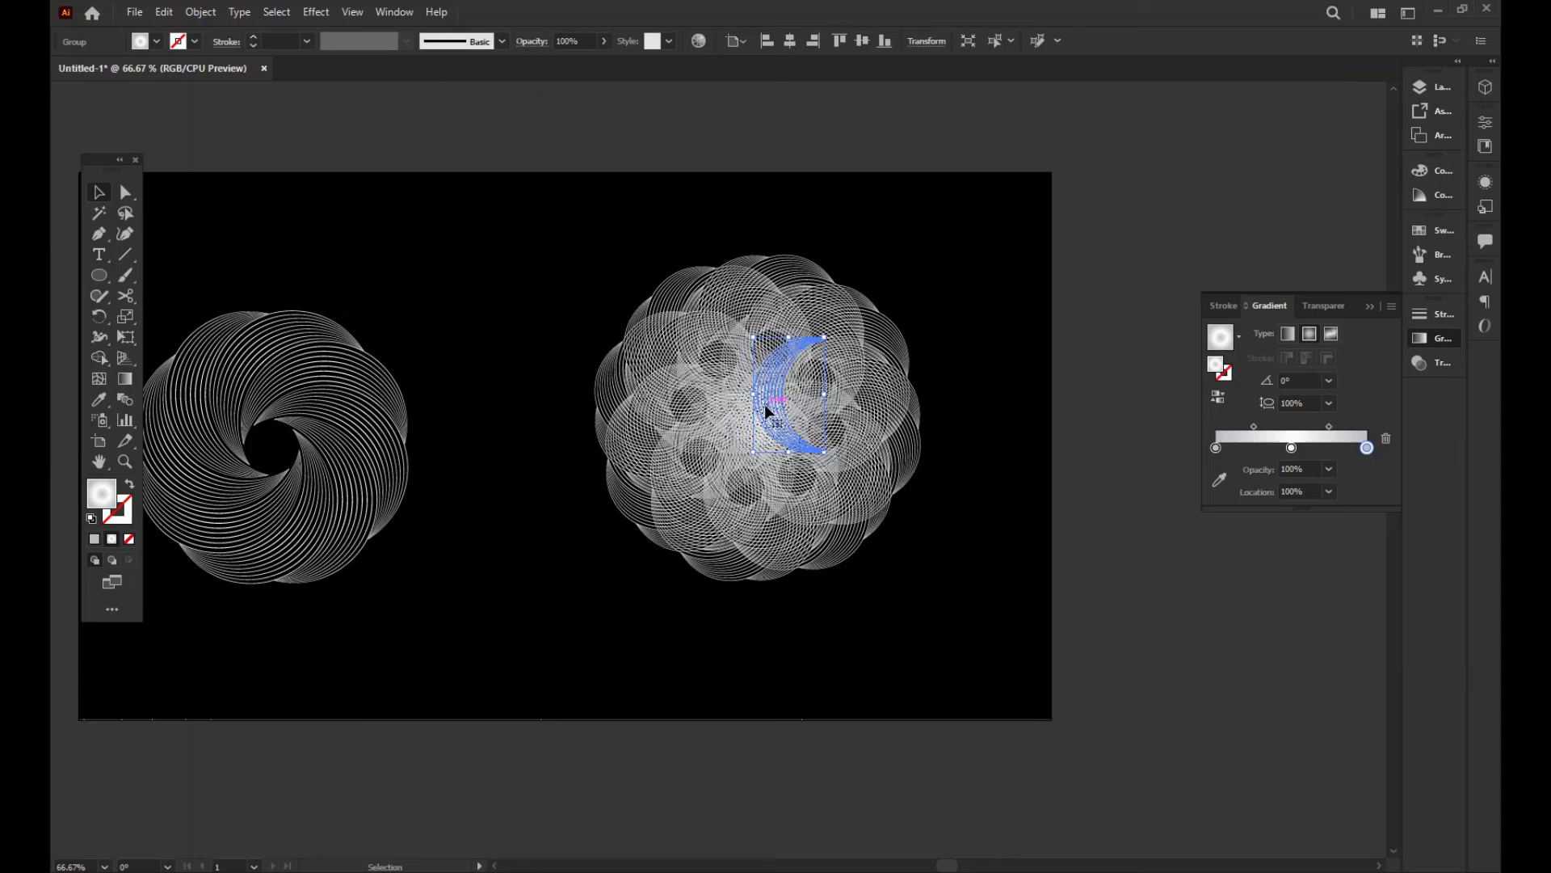
pyautogui.moveTo(764, 404); pyautogui.dragTo(807, 427)
pyautogui.moveTo(930, 495)
pyautogui.mouseDown()
pyautogui.moveTo(976, 447)
pyautogui.moveTo(928, 449)
pyautogui.mouseUp()
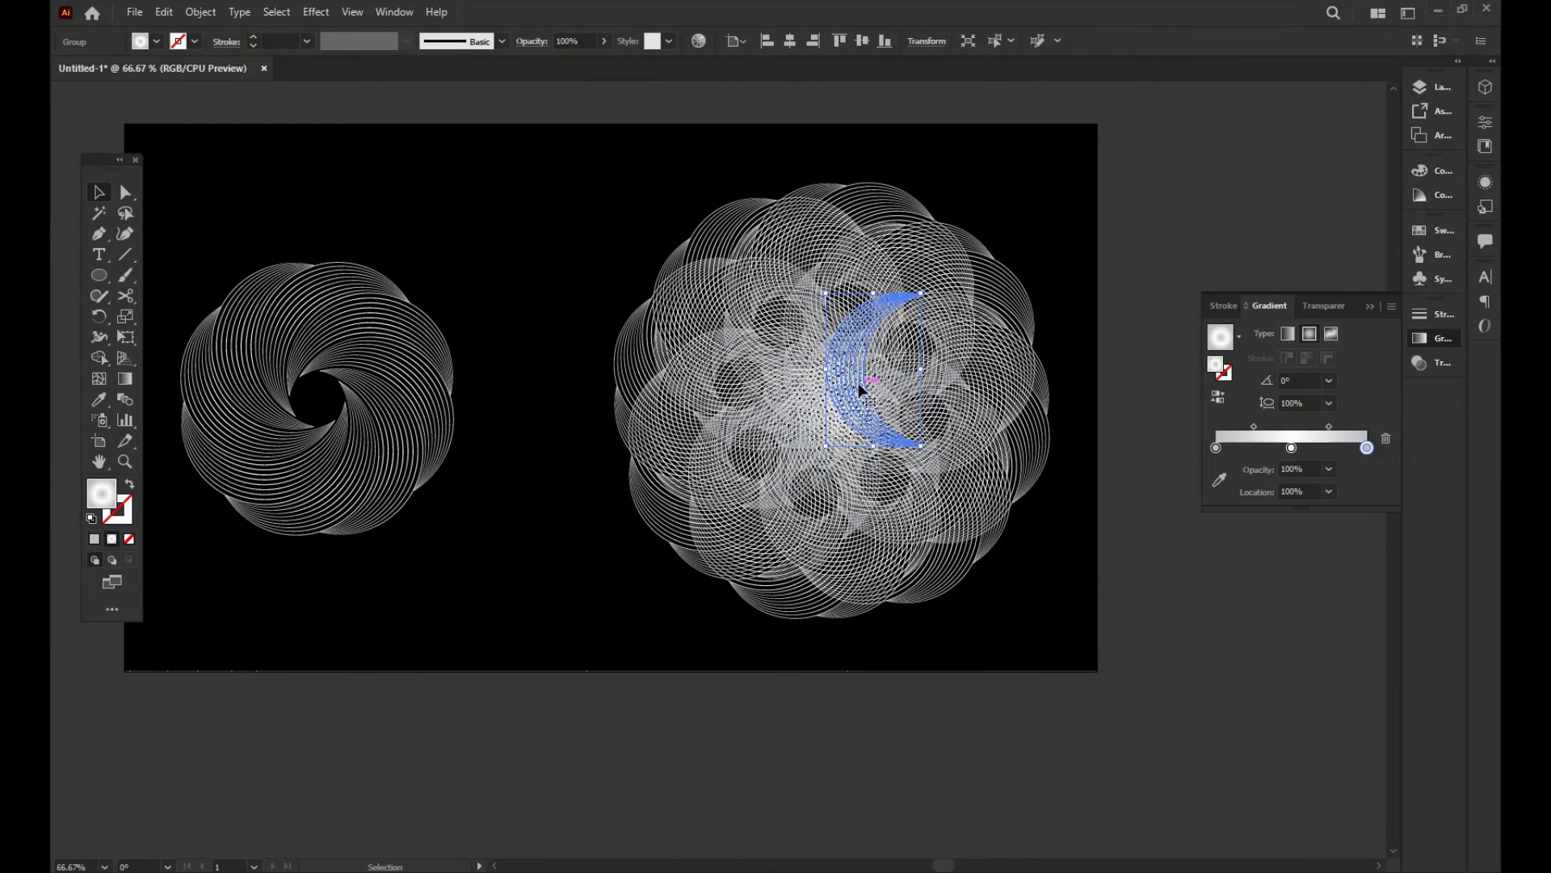
pyautogui.moveTo(808, 482); pyautogui.dragTo(827, 482)
pyautogui.moveTo(739, 510); pyautogui.dragTo(798, 563)
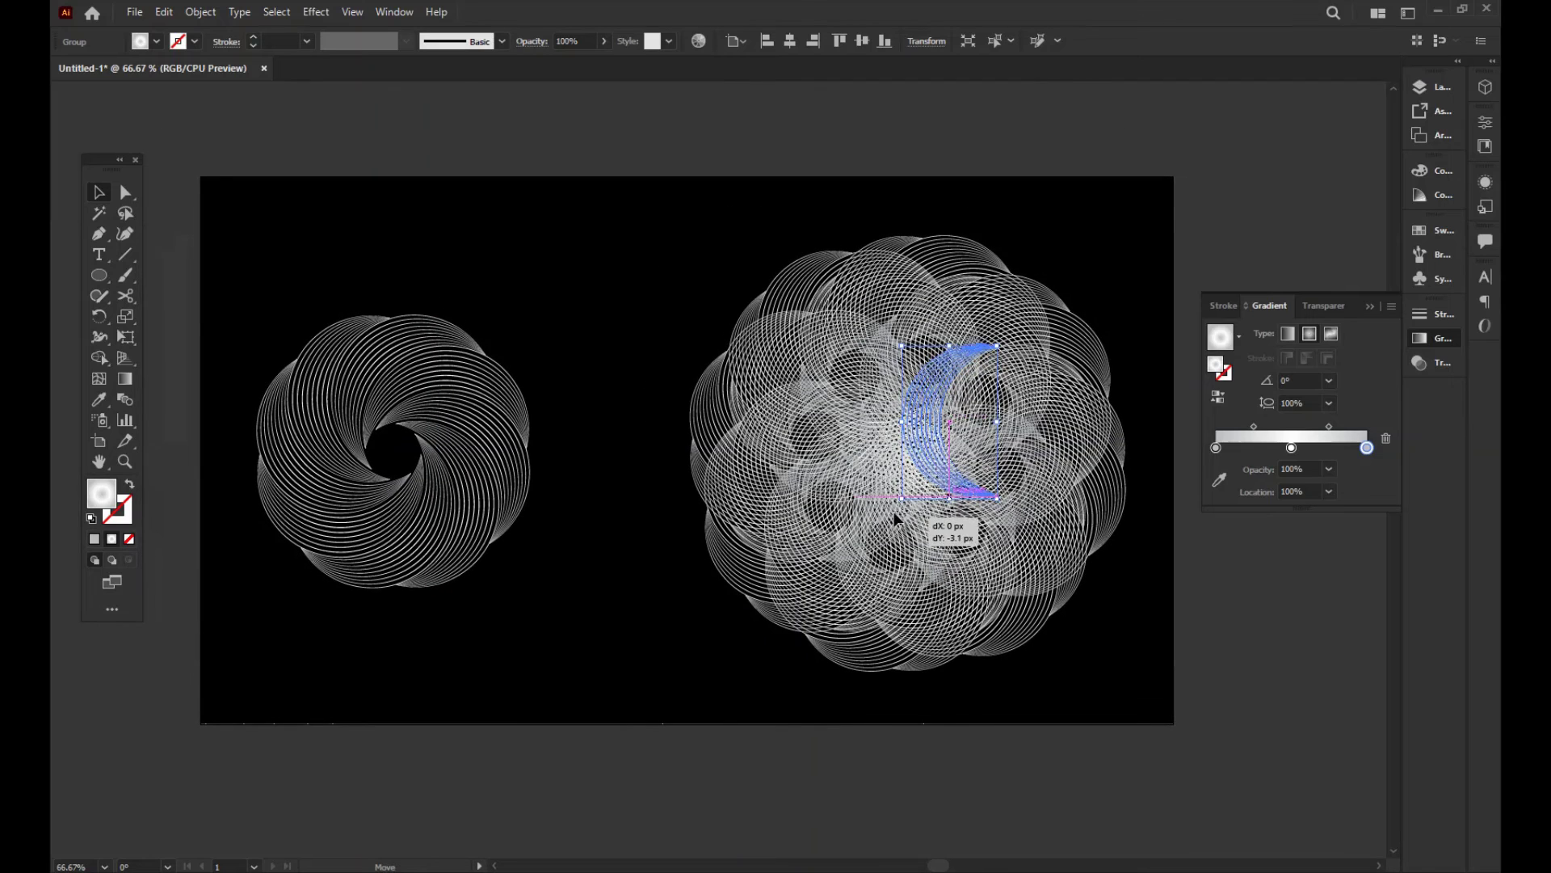
pyautogui.moveTo(910, 556); pyautogui.dragTo(909, 540)
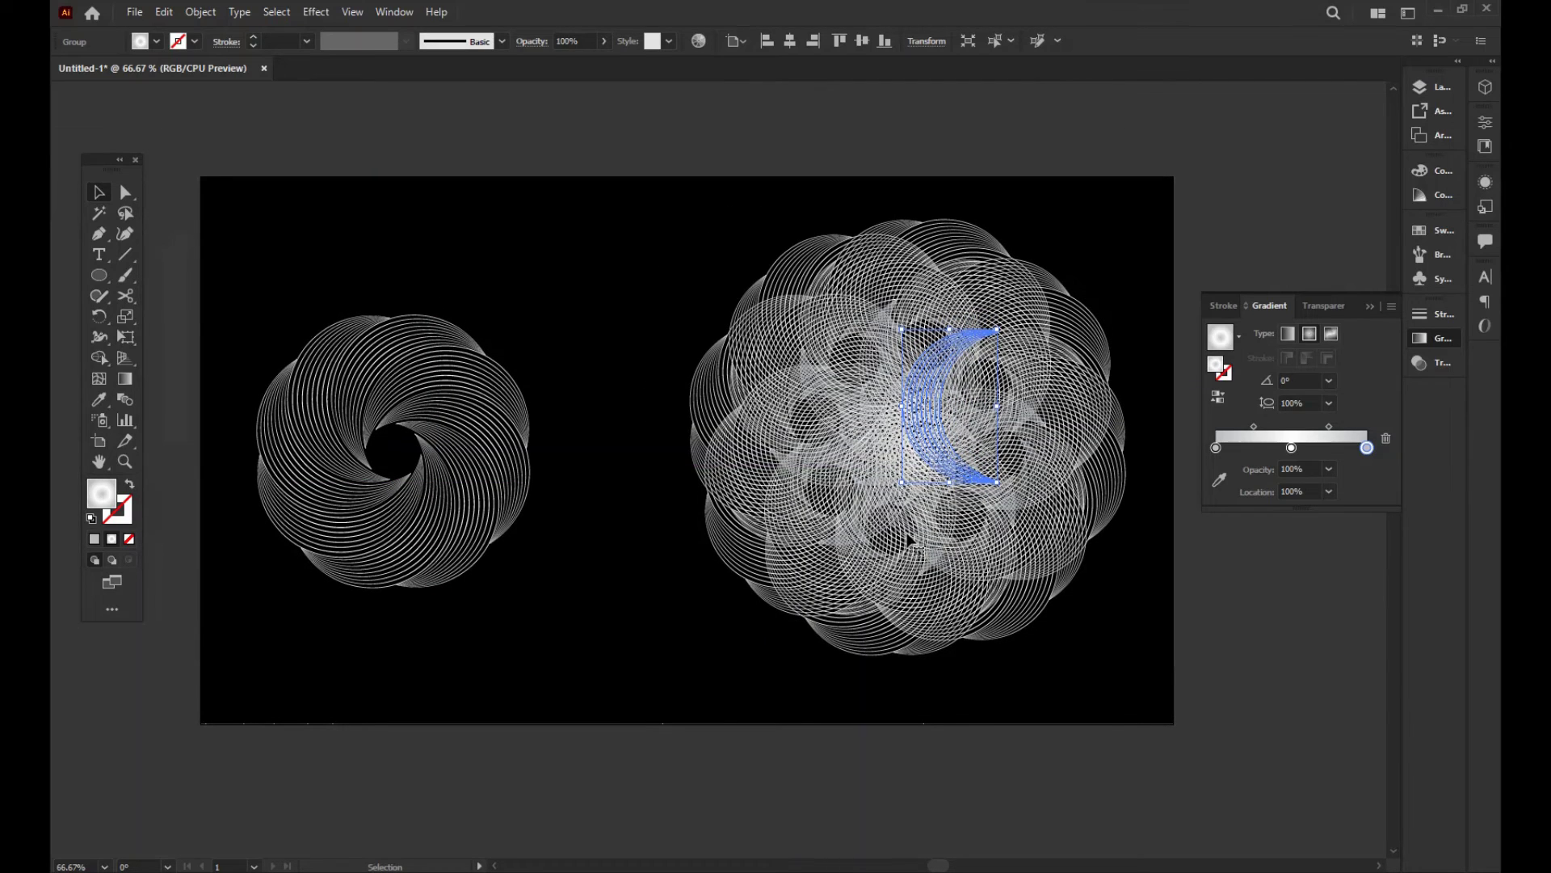
pyautogui.hotkey('shift', 'Down')
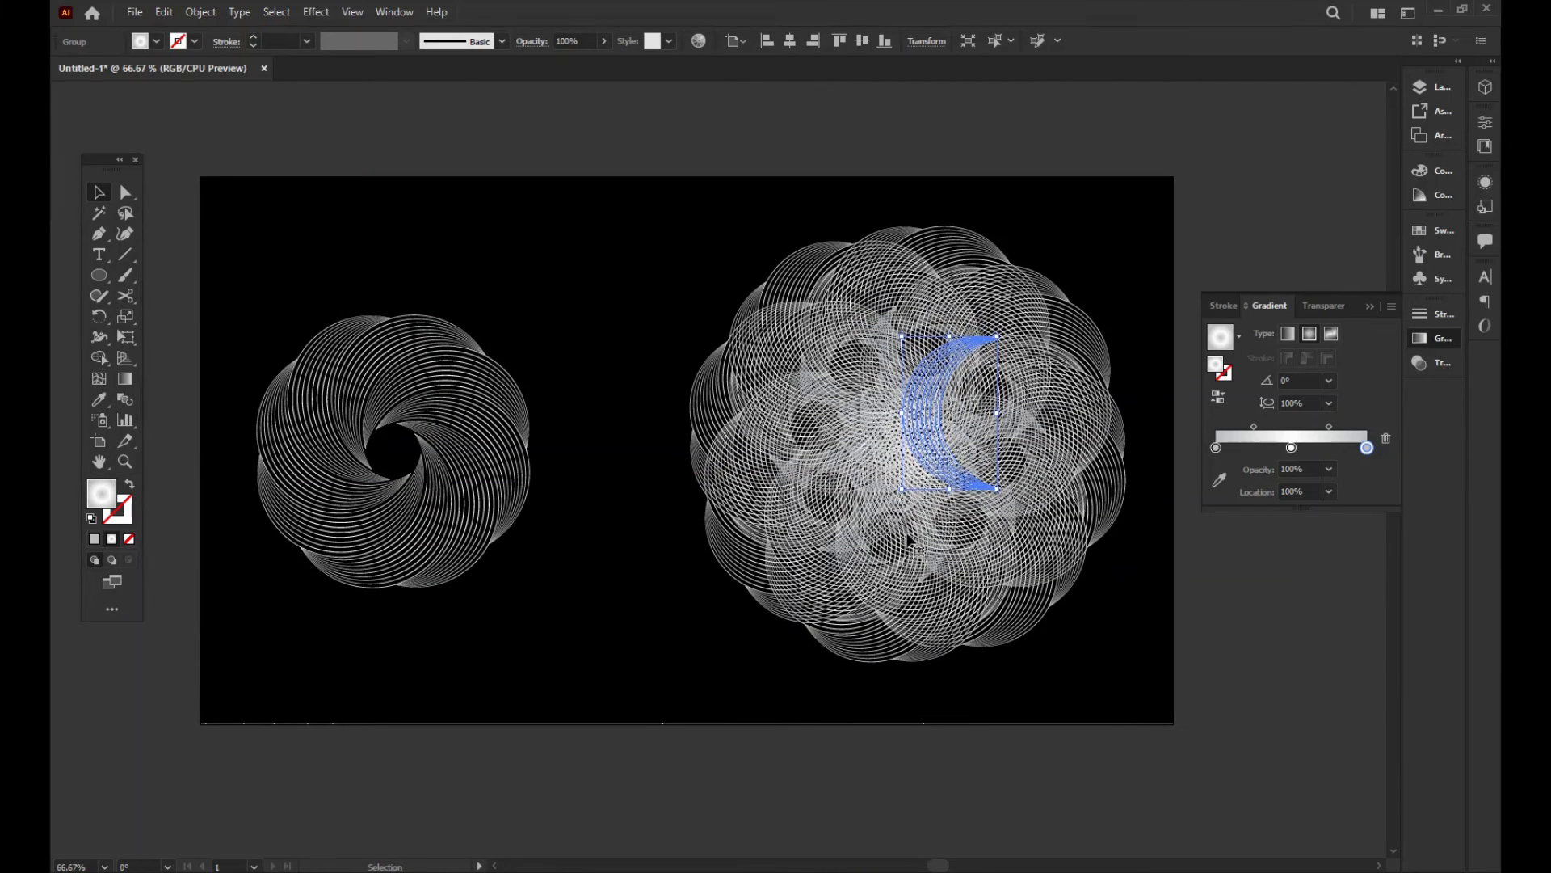
pyautogui.hotkey('shift', 'Down')
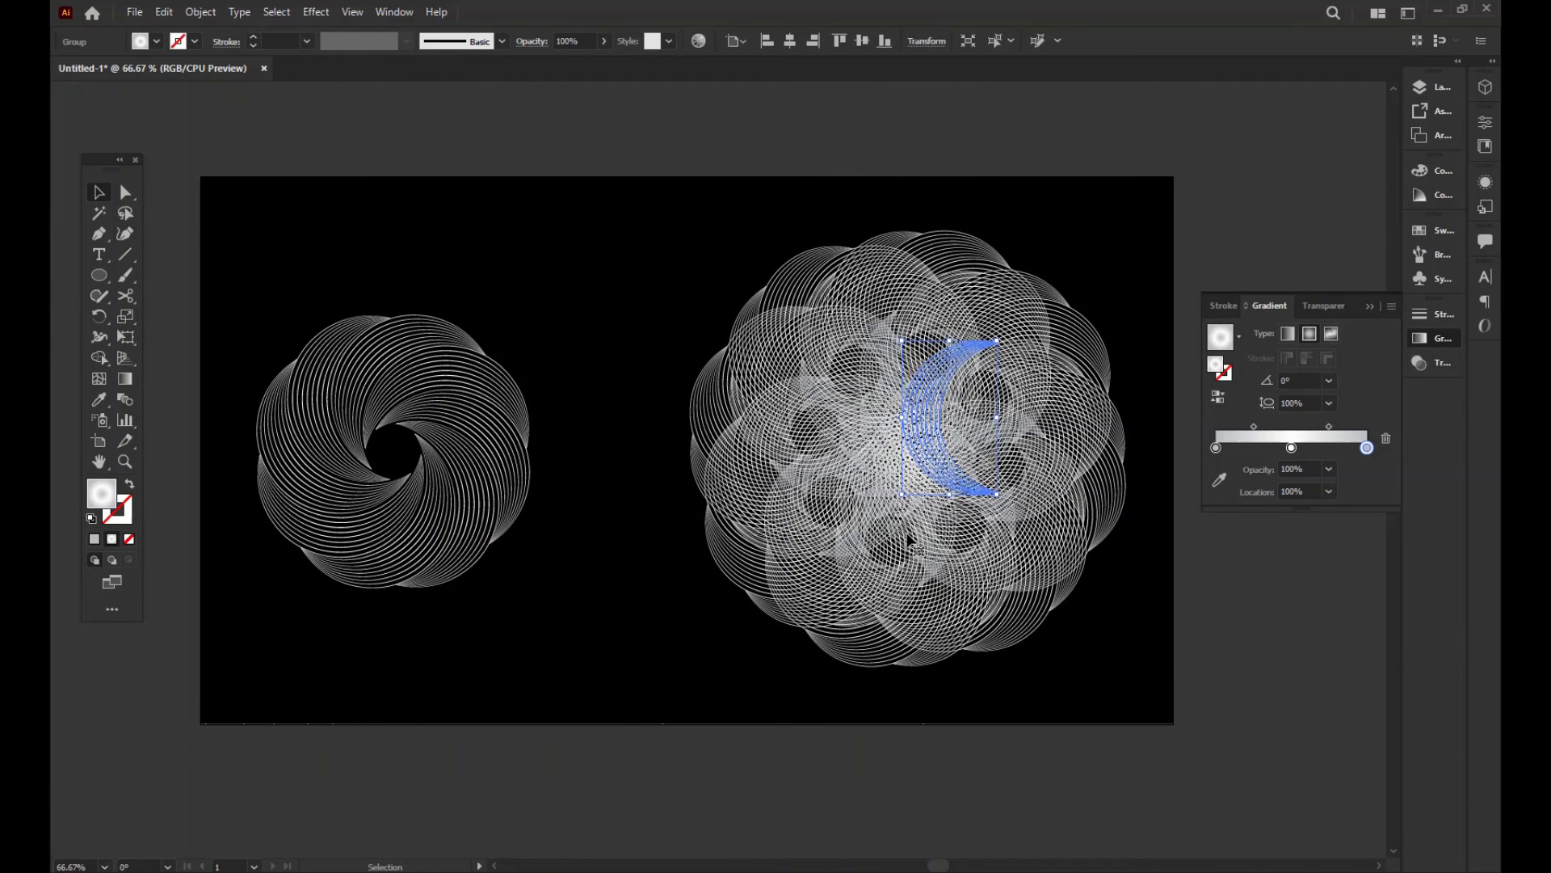
pyautogui.click(368, 449)
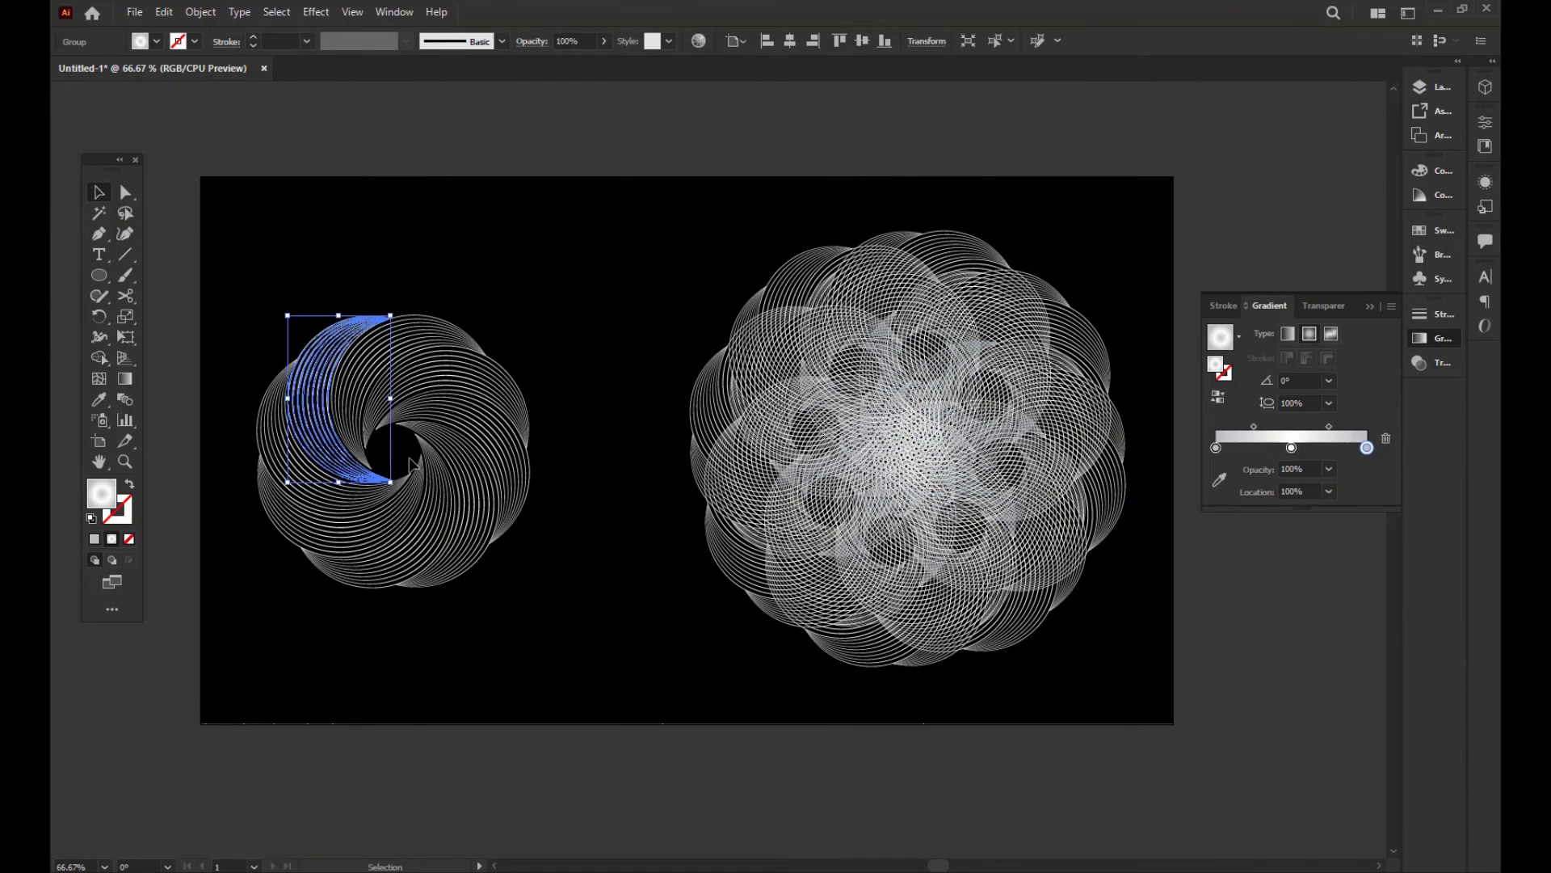
# Scale up the left spiral's crescent by its corner handle, checking the size between drags.
pyautogui.moveTo(406, 482); pyautogui.dragTo(403, 501)
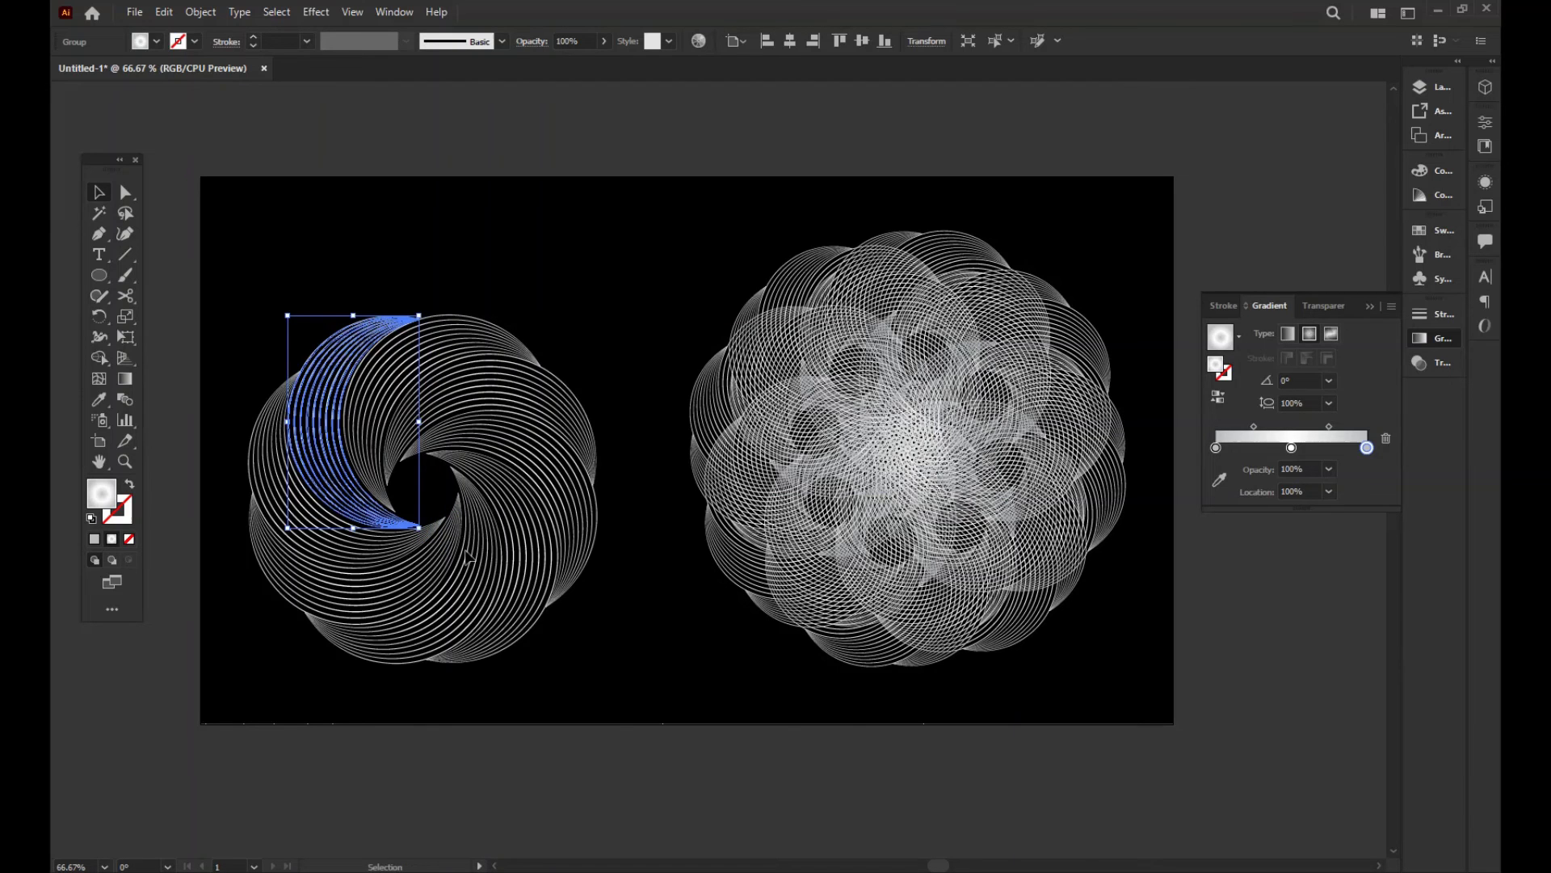
pyautogui.moveTo(404, 501); pyautogui.dragTo(468, 510)
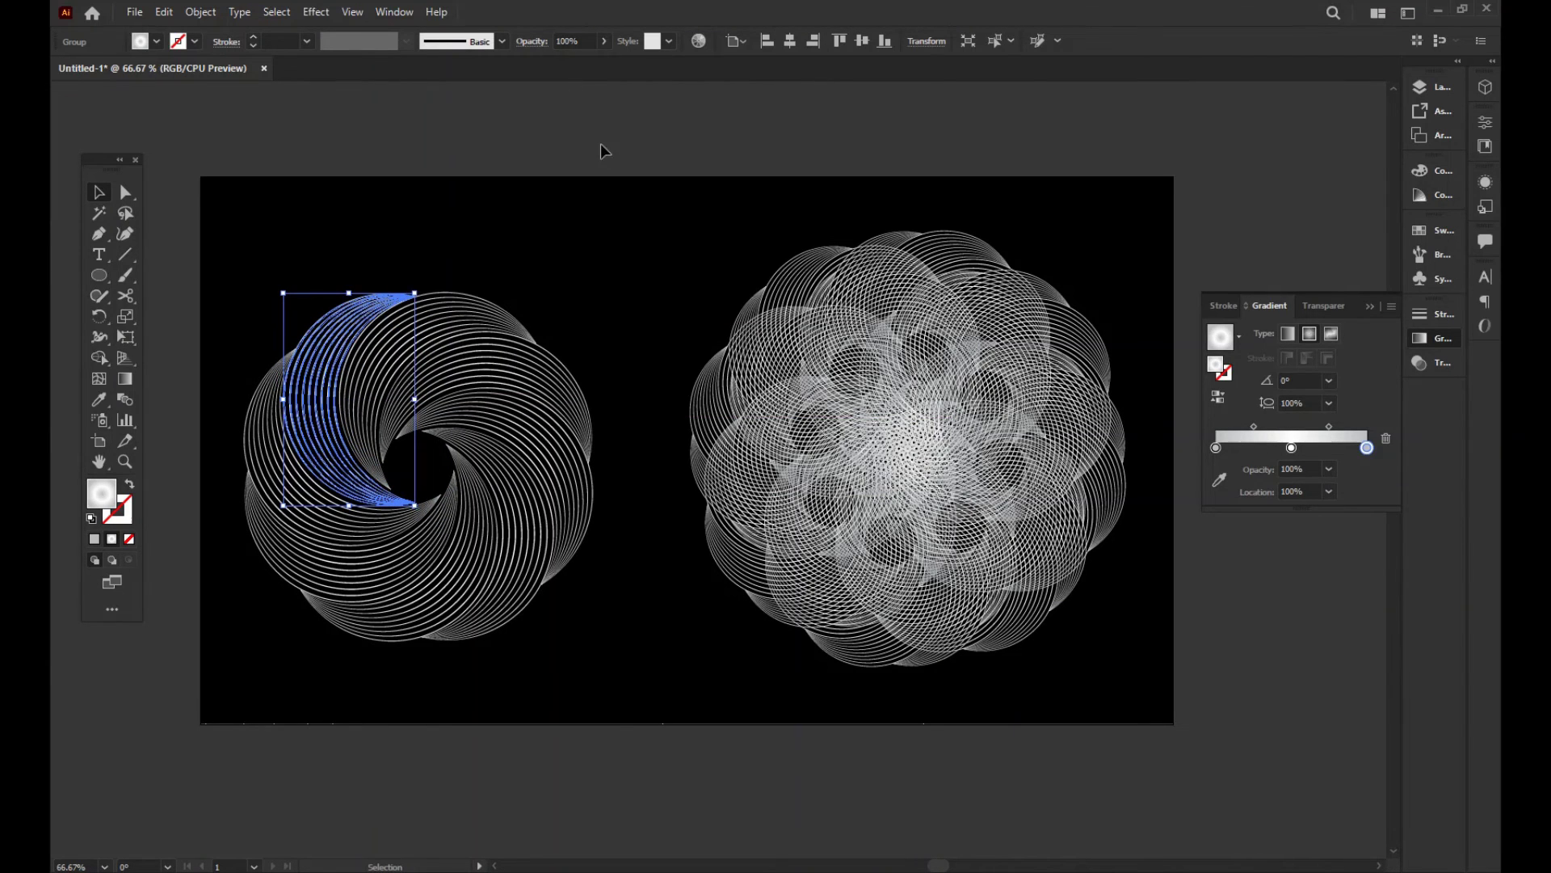
pyautogui.click(639, 169)
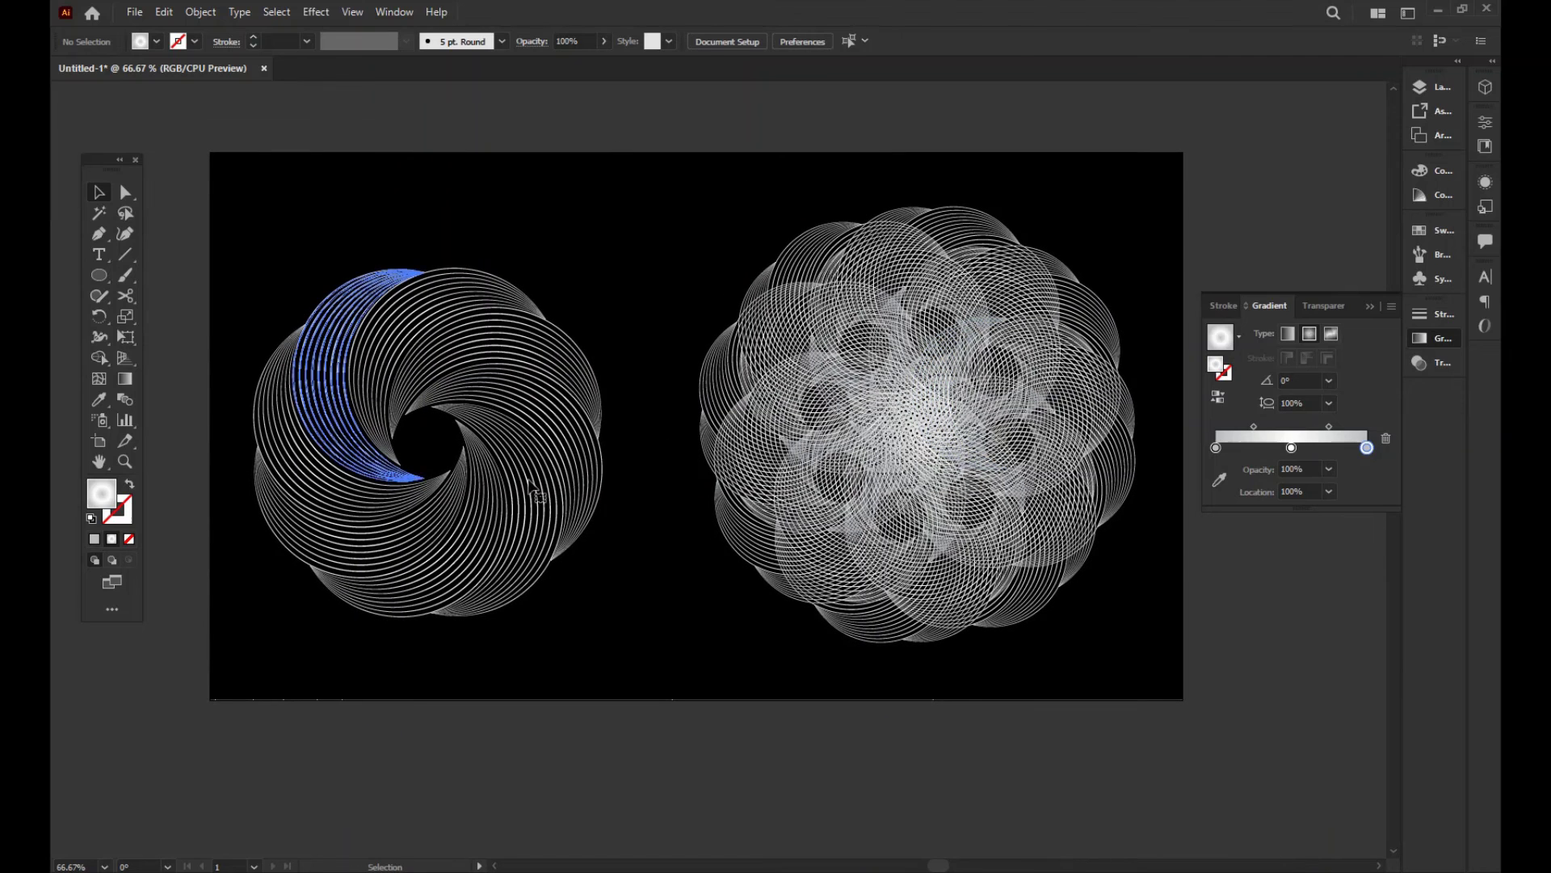
pyautogui.click(440, 480)
pyautogui.moveTo(432, 485); pyautogui.dragTo(517, 505)
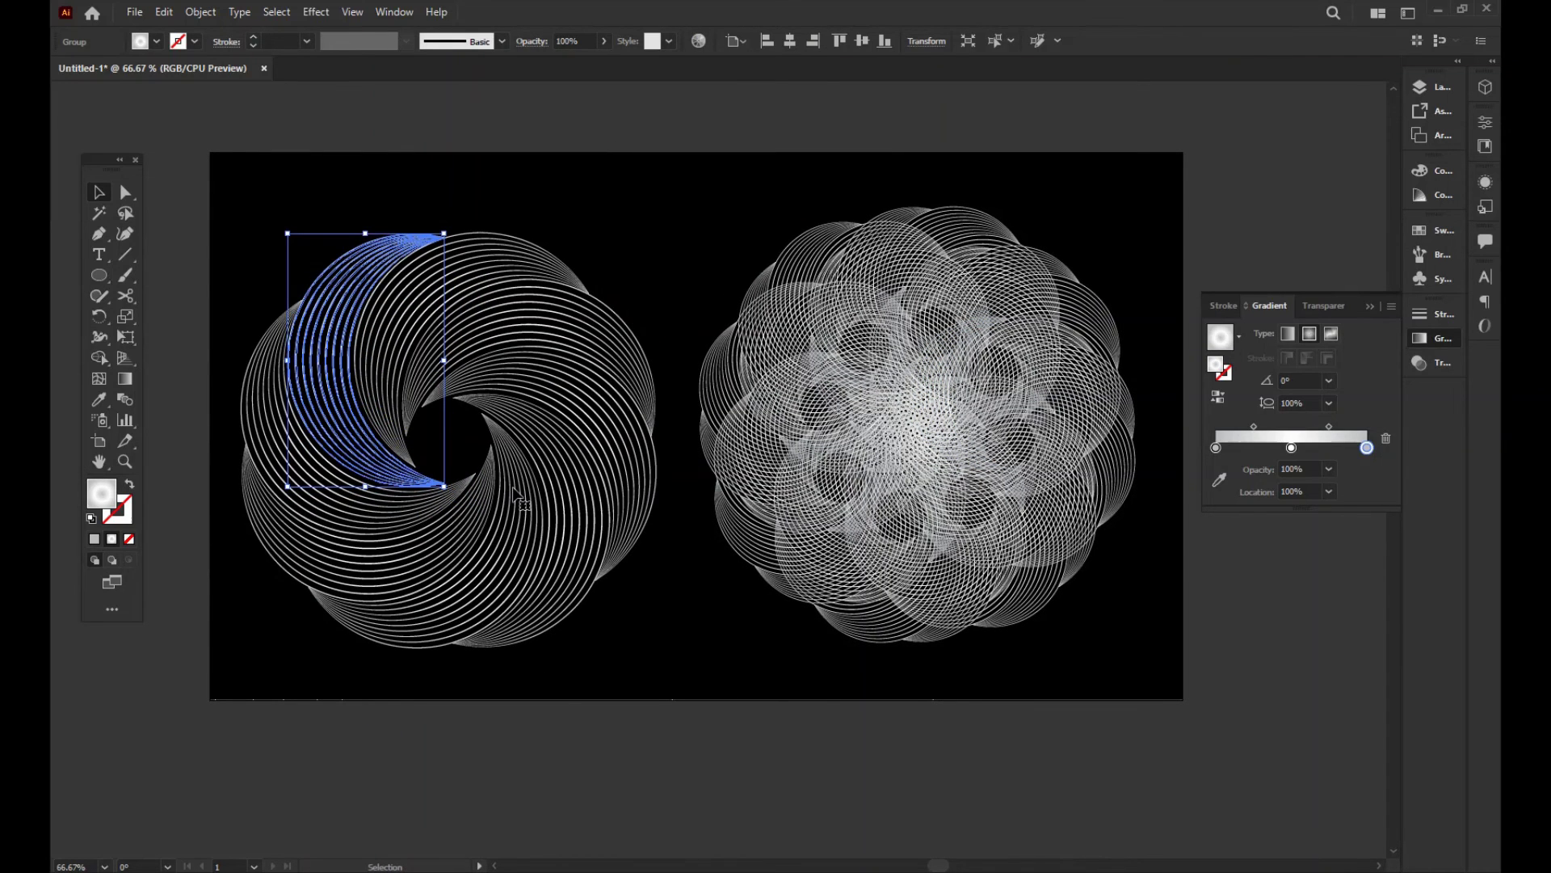
# Move the spiral's crescent up, nudge it down, and deselect to view both finished mandalas.
pyautogui.click(686, 127)
pyautogui.moveTo(735, 129); pyautogui.dragTo(717, 131)
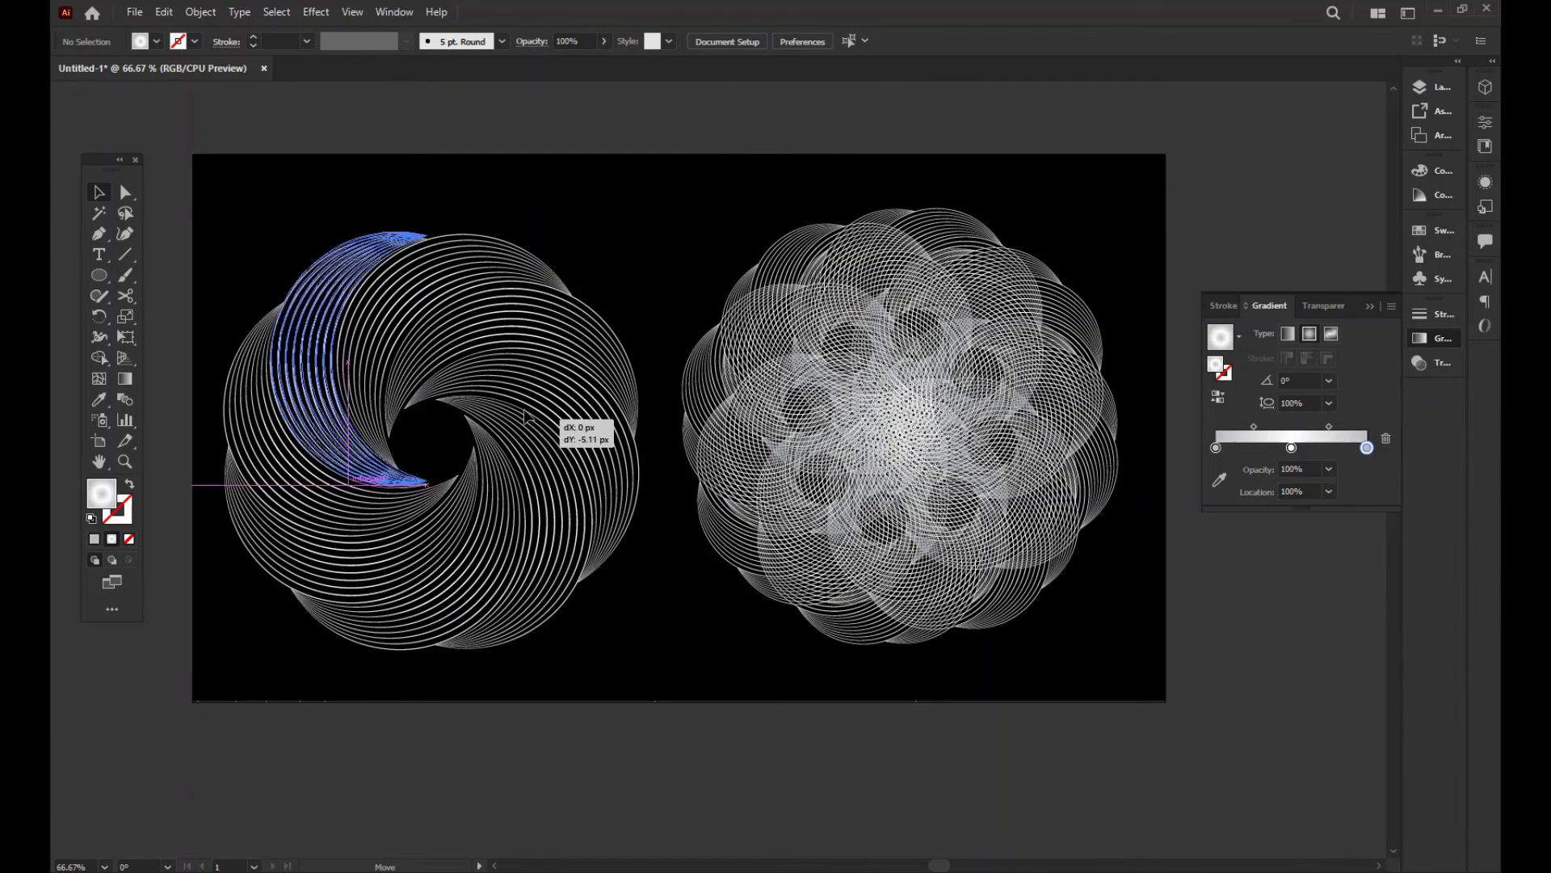
pyautogui.moveTo(550, 404); pyautogui.dragTo(556, 279)
pyautogui.hotkey('shift', 'Down')
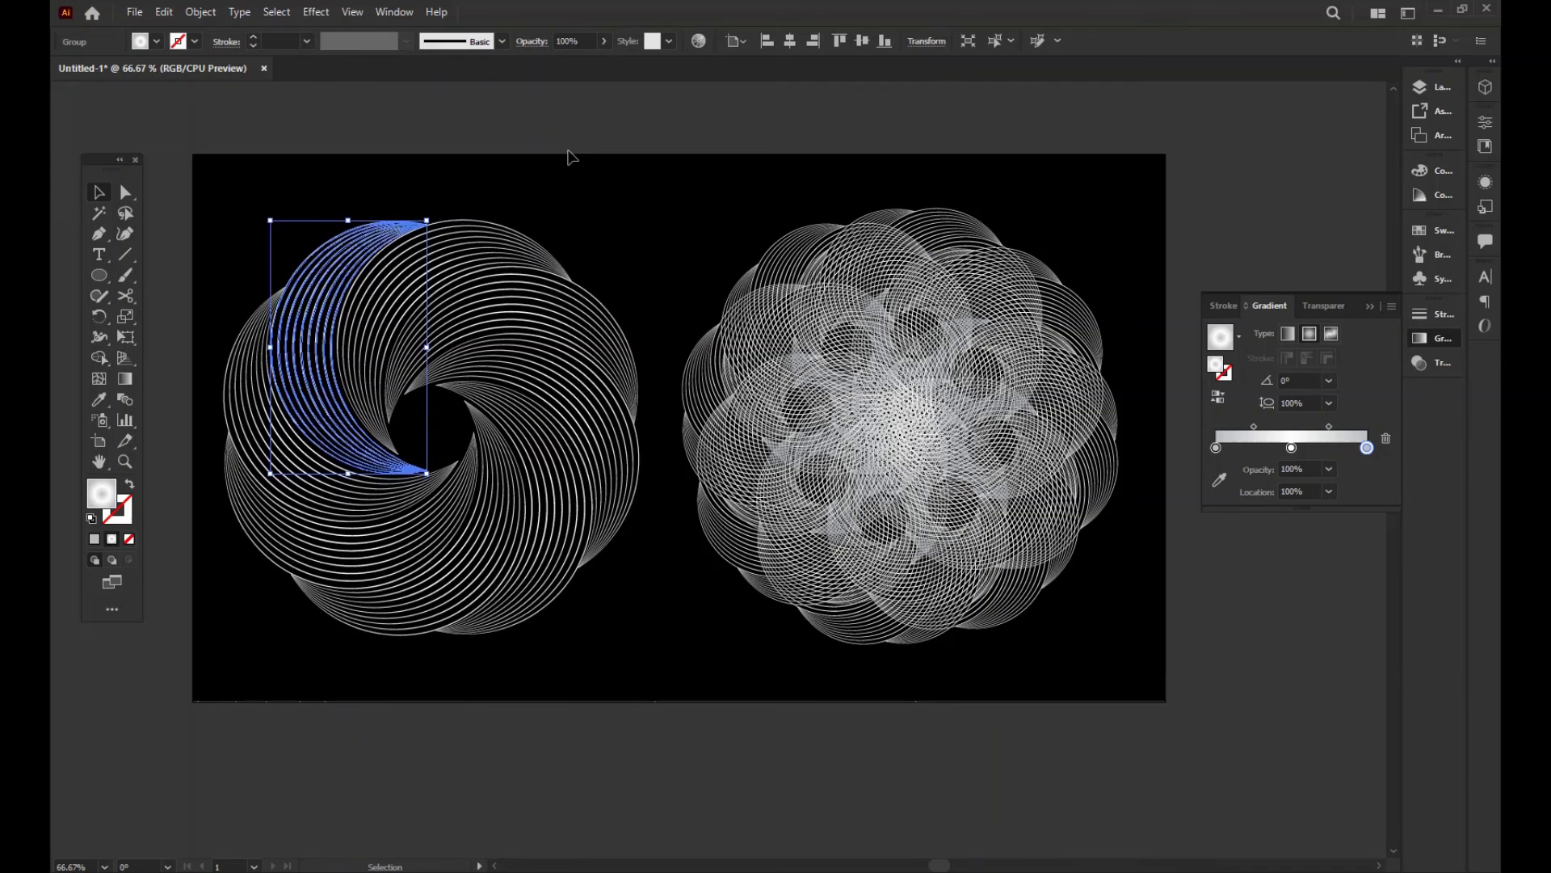
pyautogui.click(596, 126)
pyautogui.moveTo(613, 126); pyautogui.dragTo(647, 139)
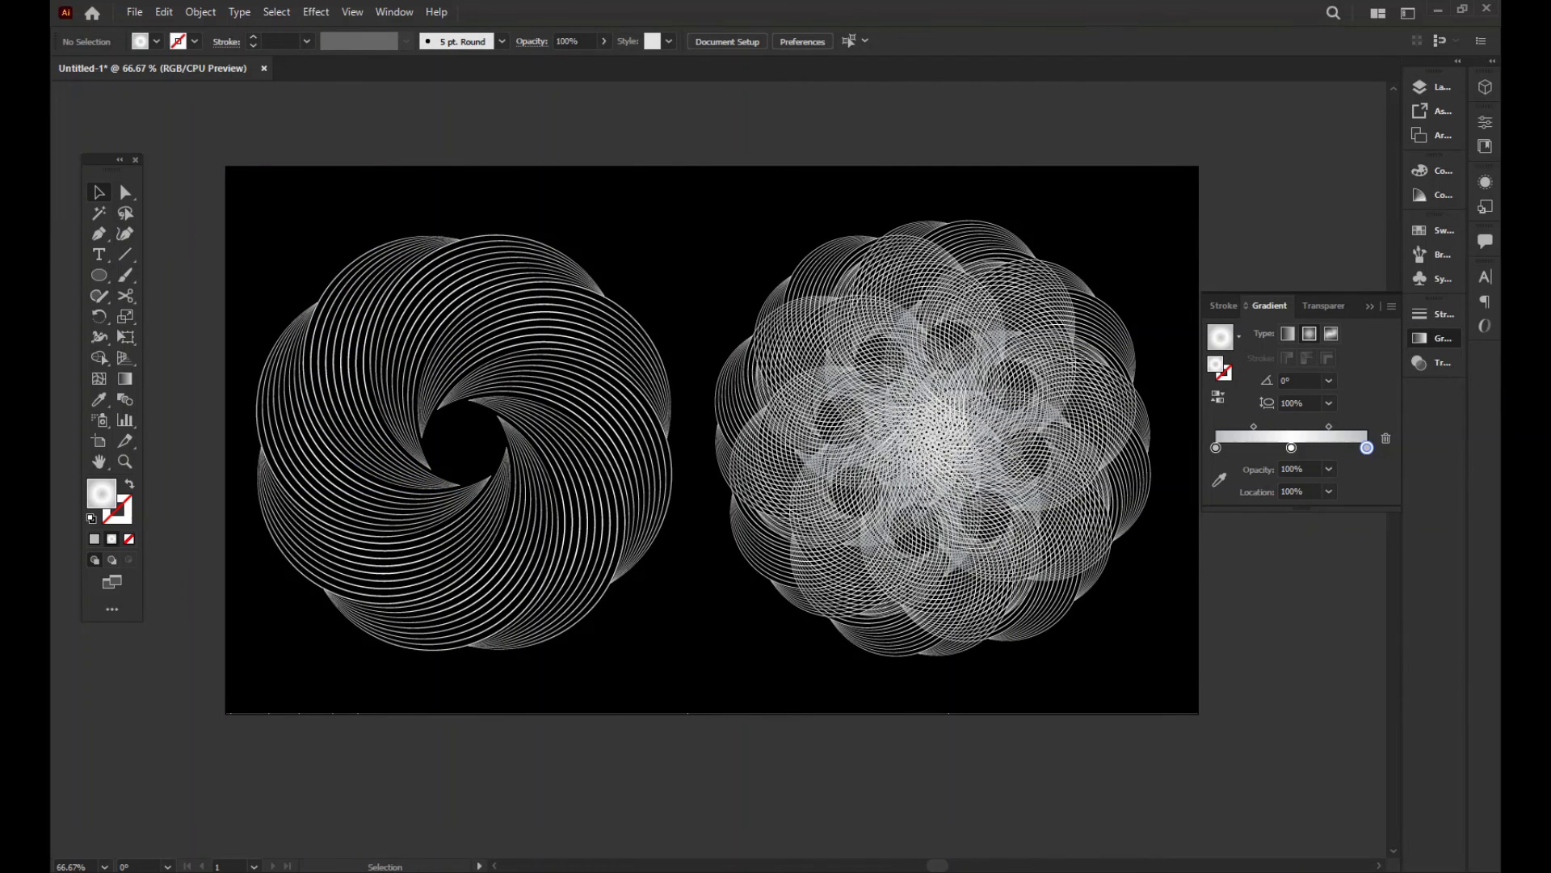
pyautogui.click(933, 808)
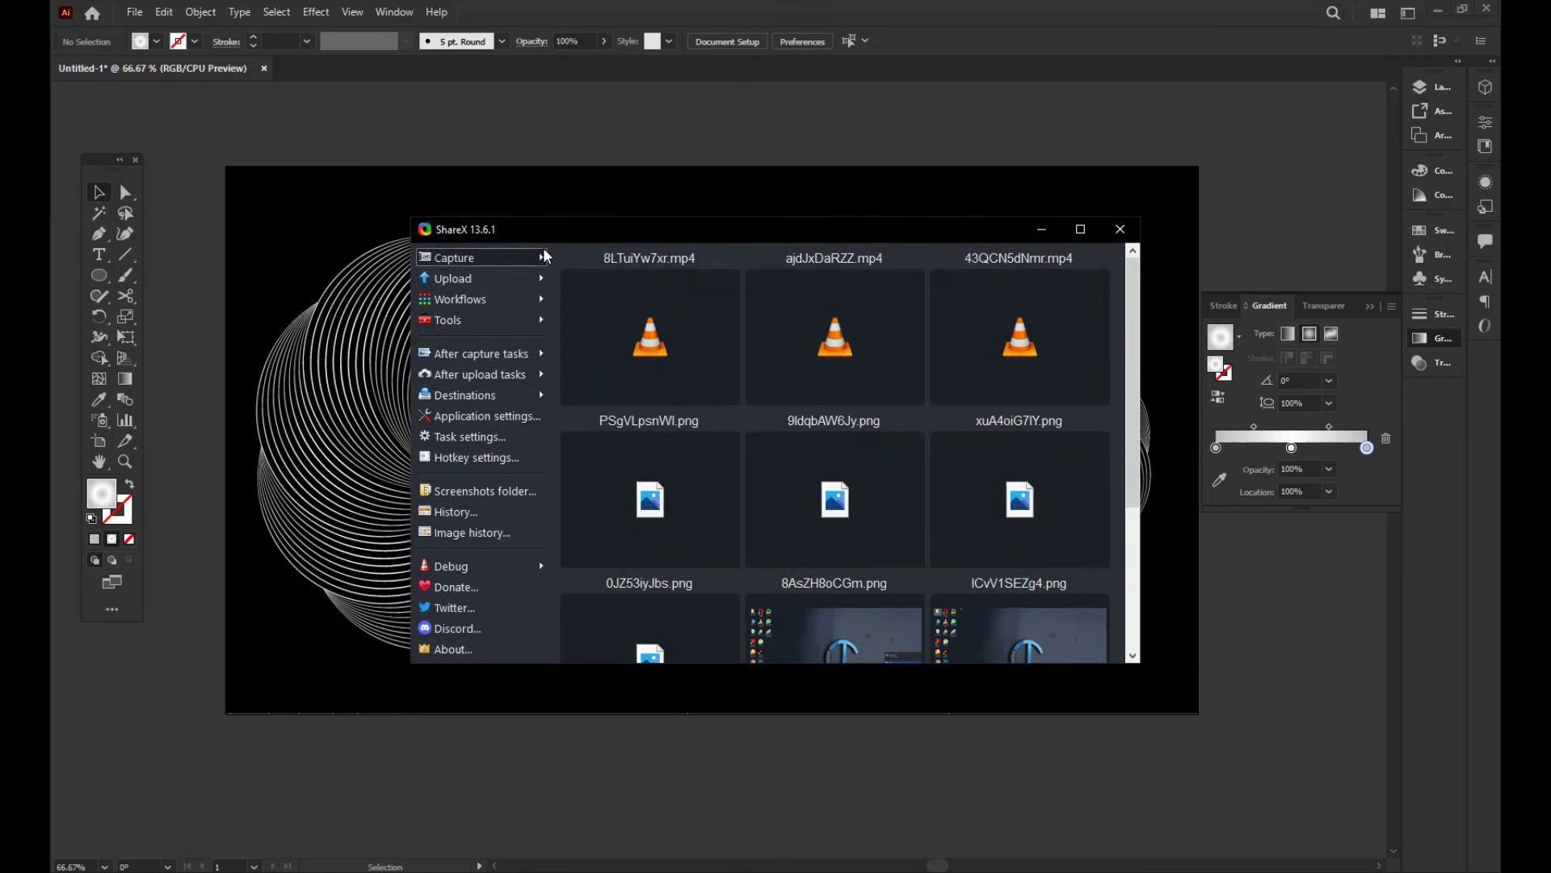
pyautogui.click(541, 252)
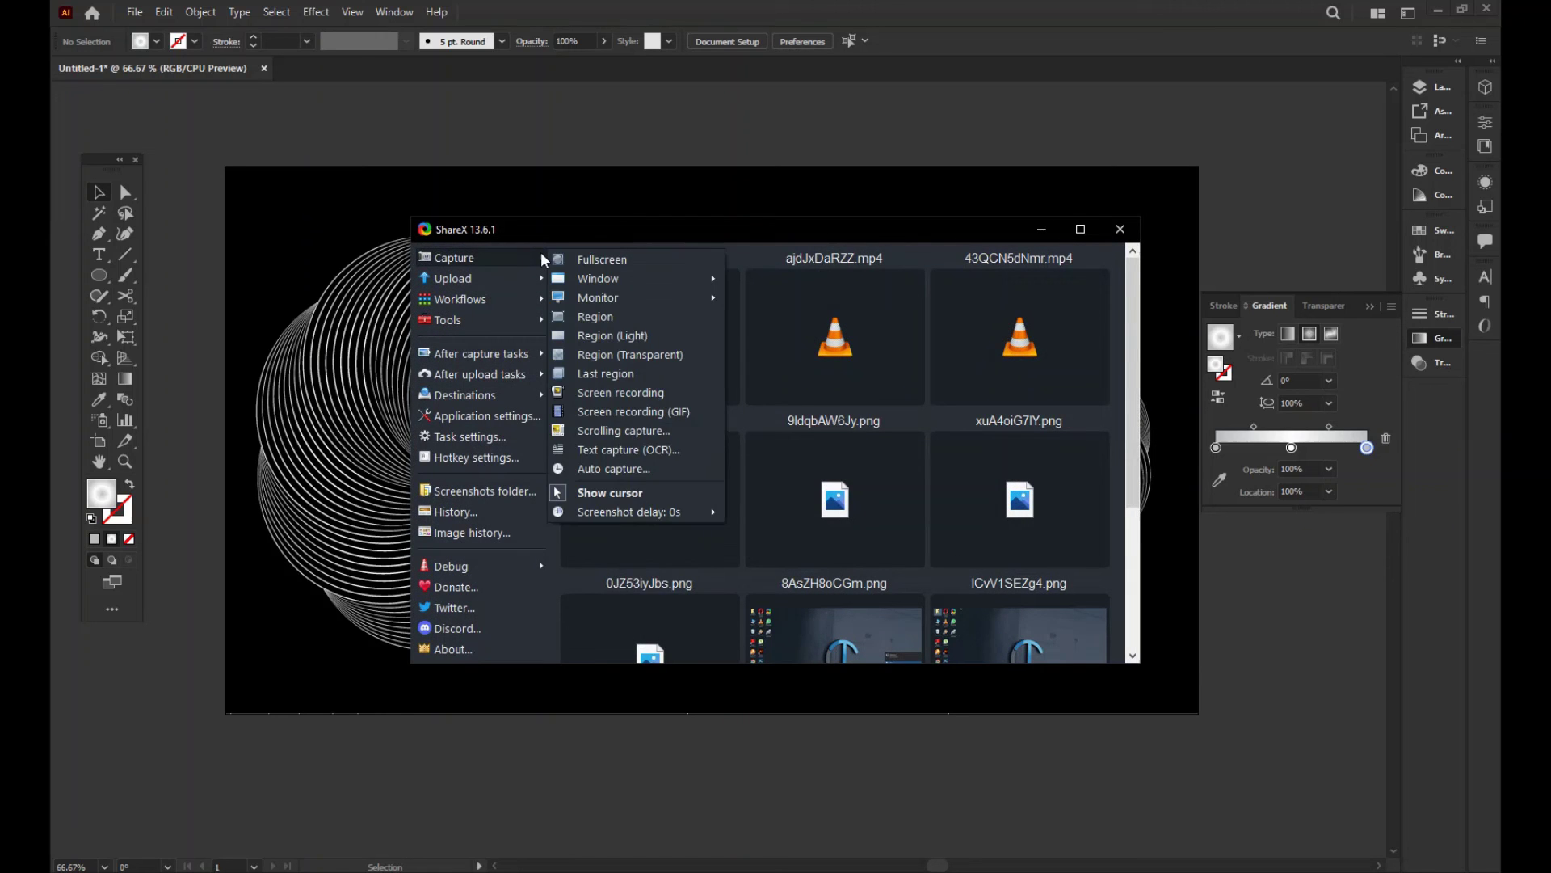
pyautogui.click(622, 391)
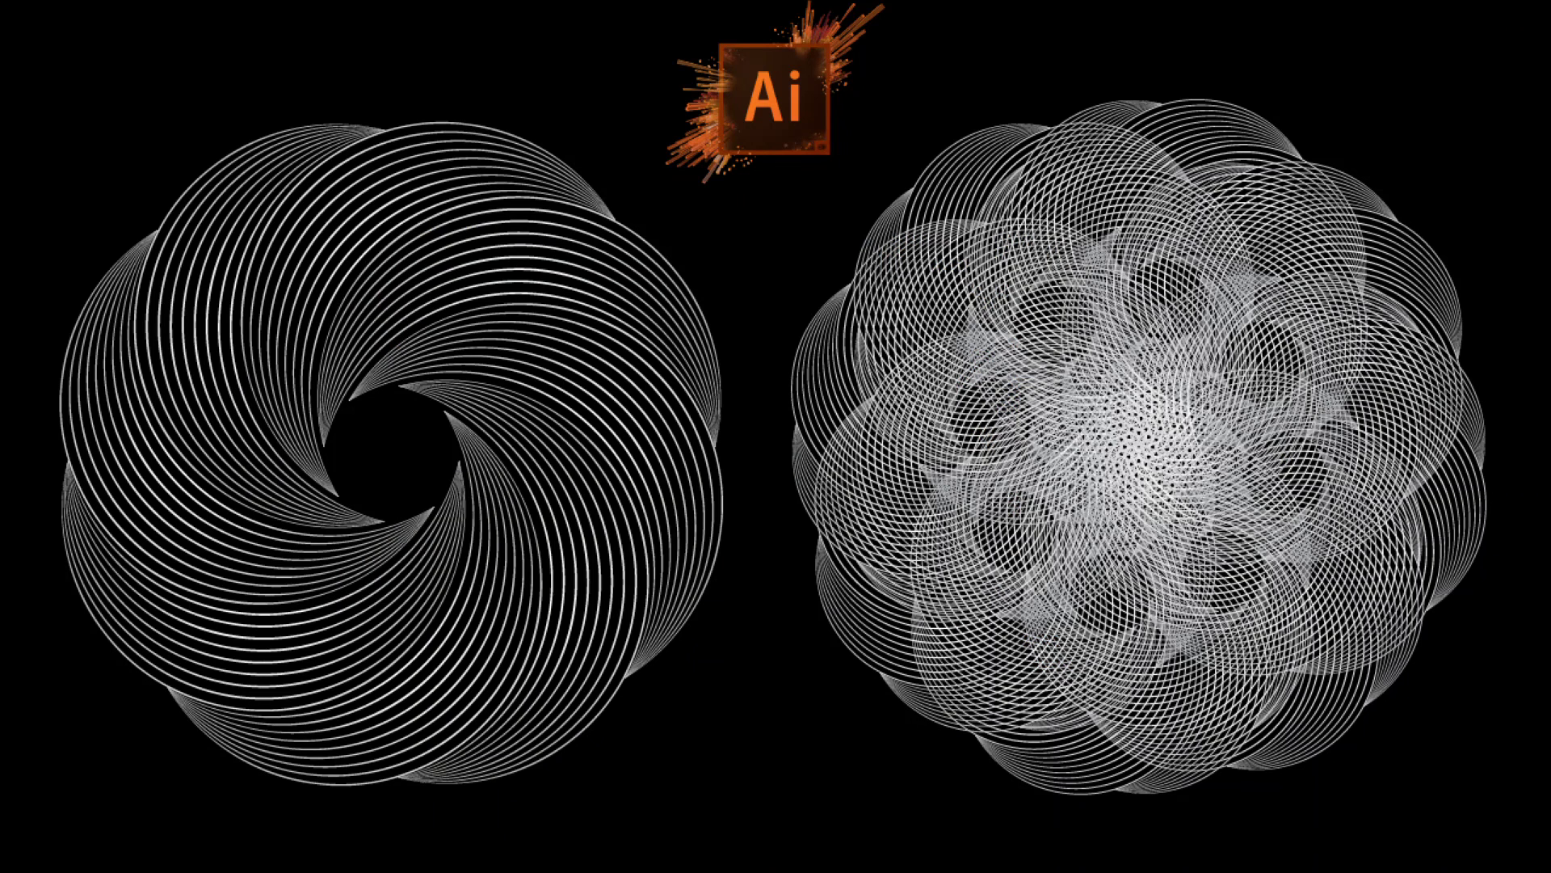